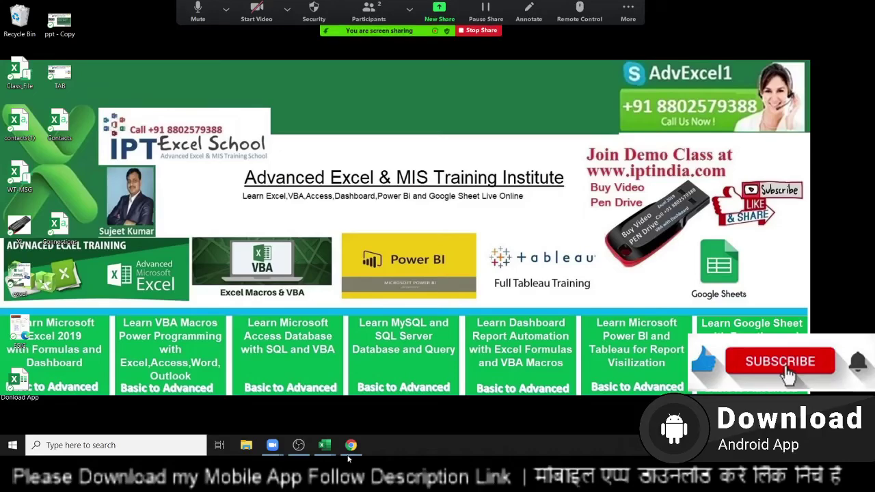
Bring the Book1 workbook to the front in Excel.
{"action": "left_click", "coordinate": [301, 445]}
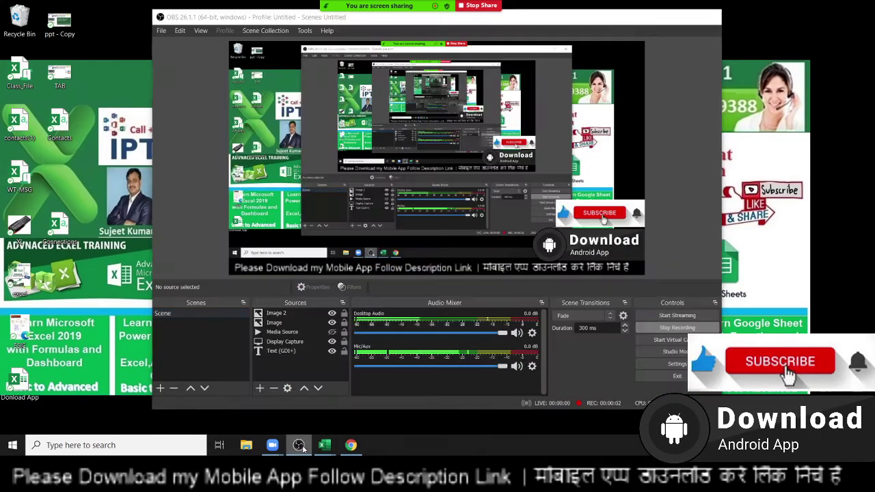
{"action": "left_click", "coordinate": [301, 445]}
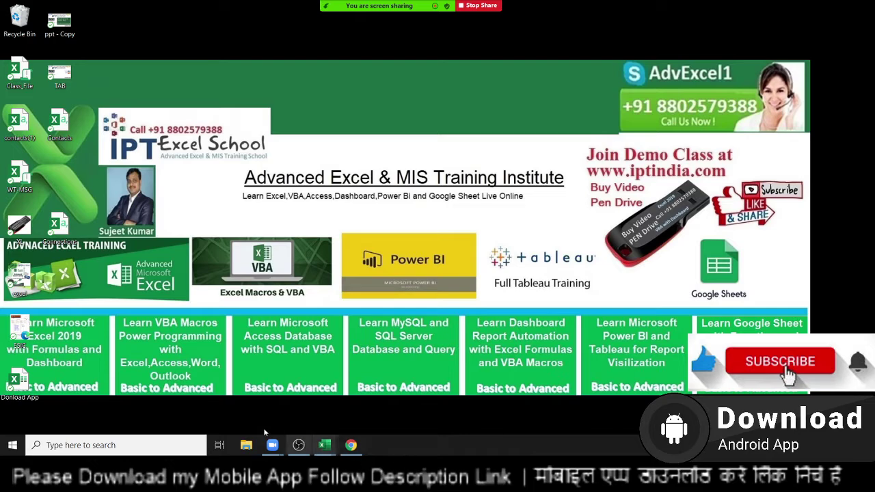
{"action": "mouse_move", "coordinate": [332, 447]}
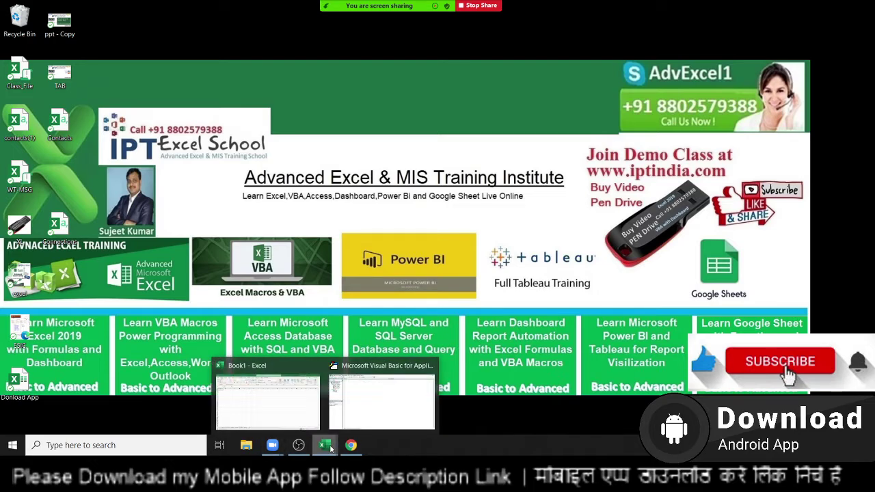
{"action": "left_click", "coordinate": [299, 400]}
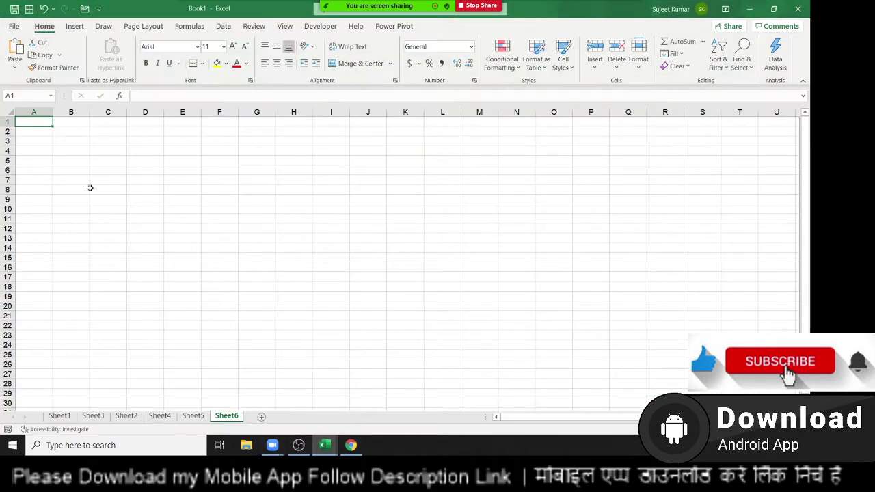
{"action": "left_click", "coordinate": [81, 176]}
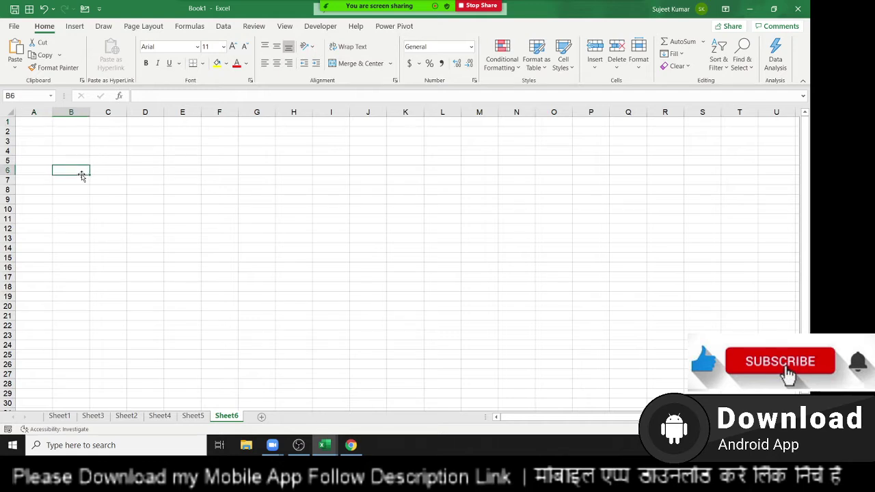
Label B3 as R and C3 as C.
{"action": "left_click", "coordinate": [68, 141]}
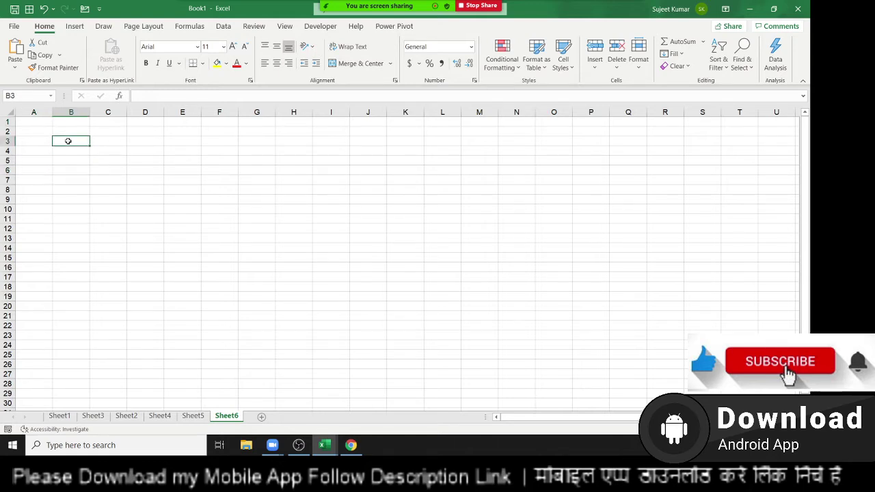
{"action": "type", "text": "R"}
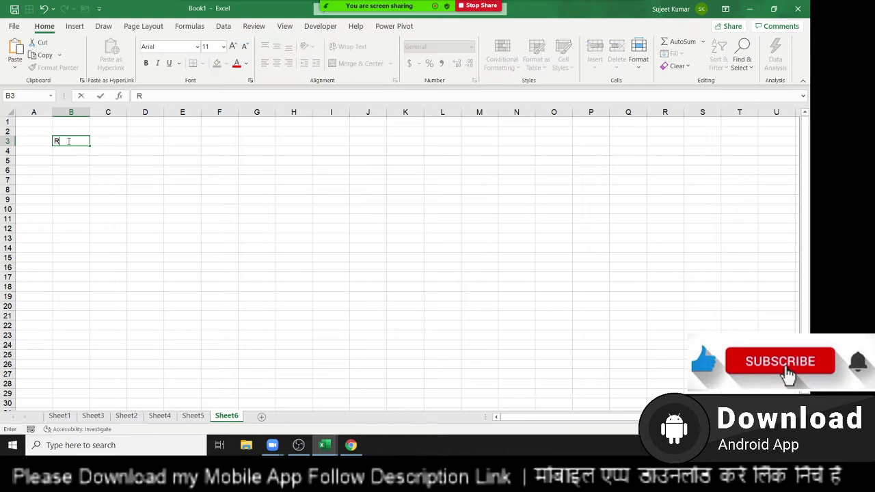
{"action": "key", "text": "Tab"}
{"action": "type", "text": "C"}
{"action": "key", "text": "Return"}
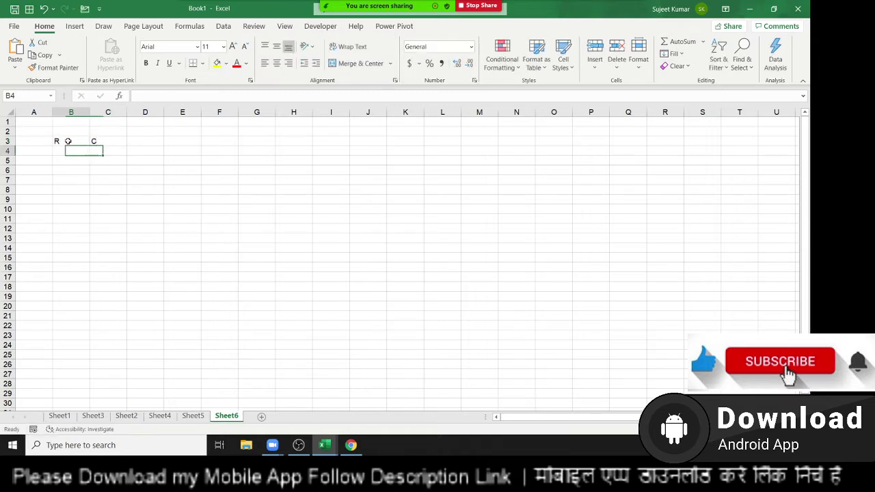
Enter 1 in B4 and 2 in C4.
{"action": "scroll", "coordinate": [68, 141], "scroll_direction": "up", "scroll_amount": 5}
{"action": "type", "text": "1"}
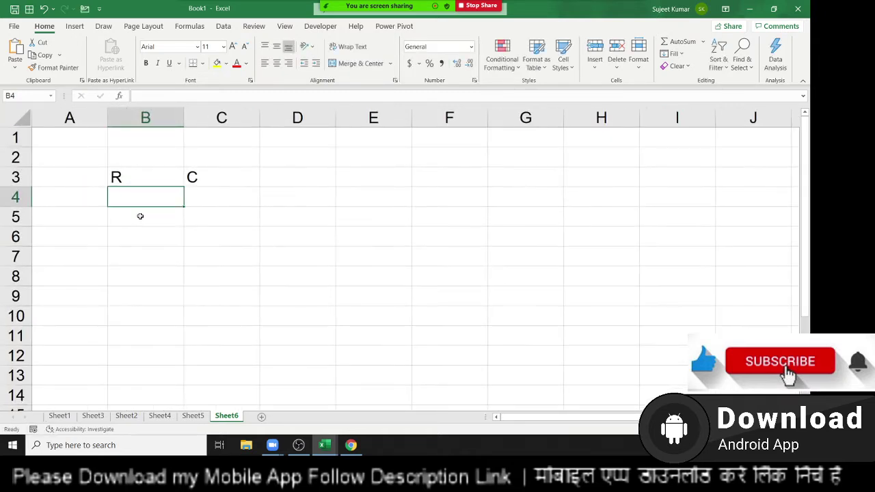
{"action": "key", "text": "Tab"}
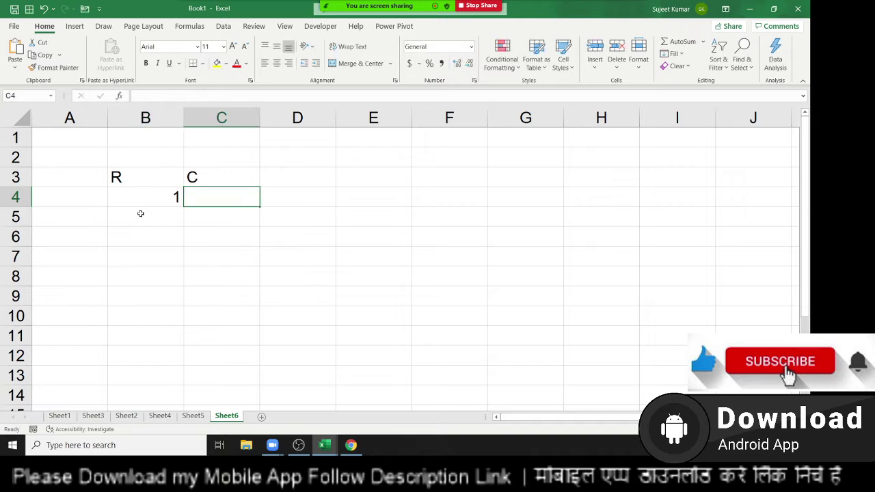
{"action": "type", "text": "2"}
{"action": "key", "text": "Tab"}
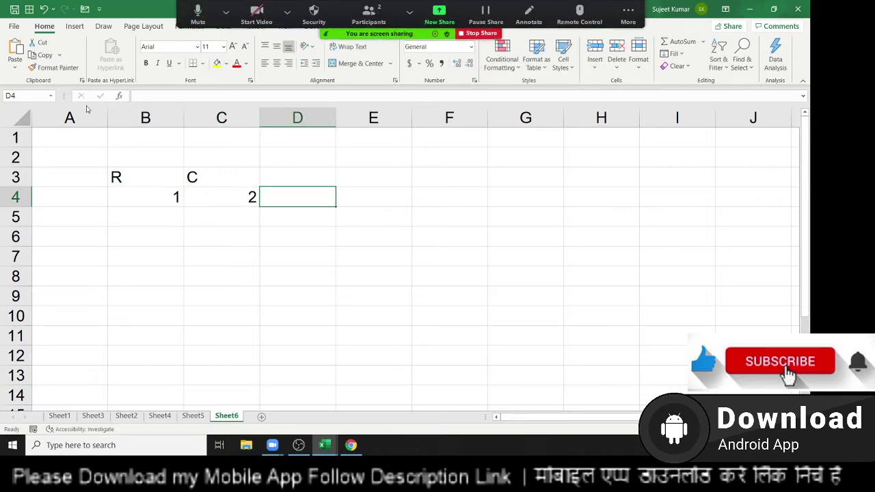
{"action": "left_click", "coordinate": [70, 141]}
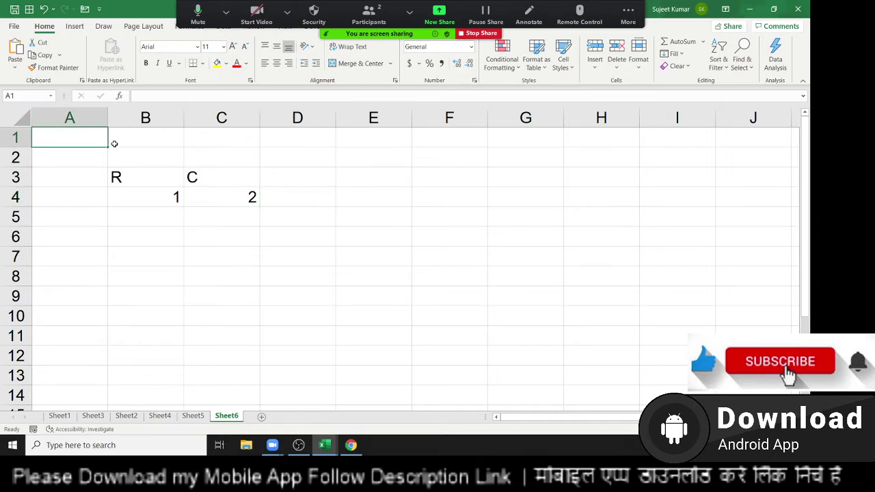
Enter =ADDRESS(B4,C4) in D4 so it returns $B$1.
{"action": "left_click", "coordinate": [154, 138]}
{"action": "left_click", "coordinate": [286, 200]}
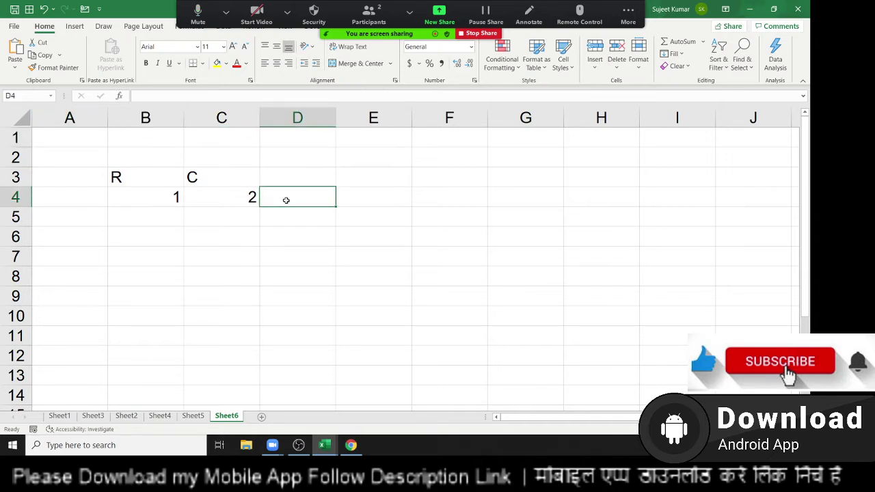
{"action": "type", "text": "=ad"}
{"action": "key", "text": "Tab"}
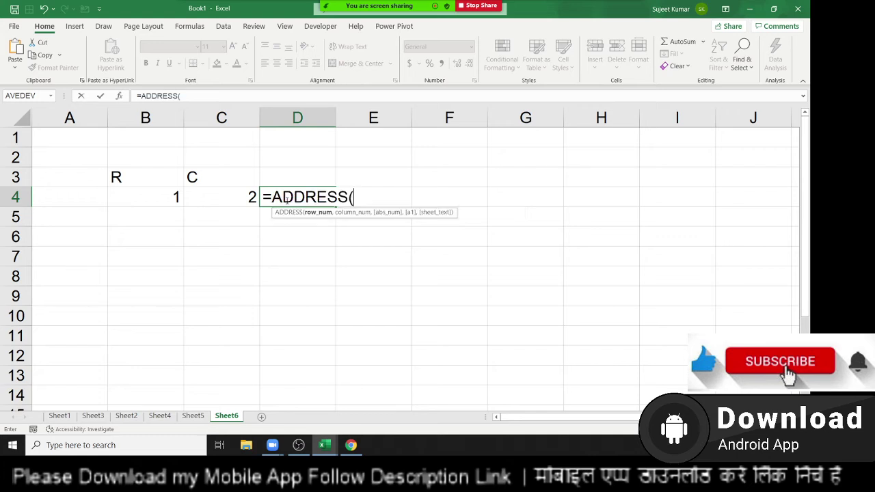
{"action": "left_click", "coordinate": [177, 197]}
{"action": "type", "text": ","}
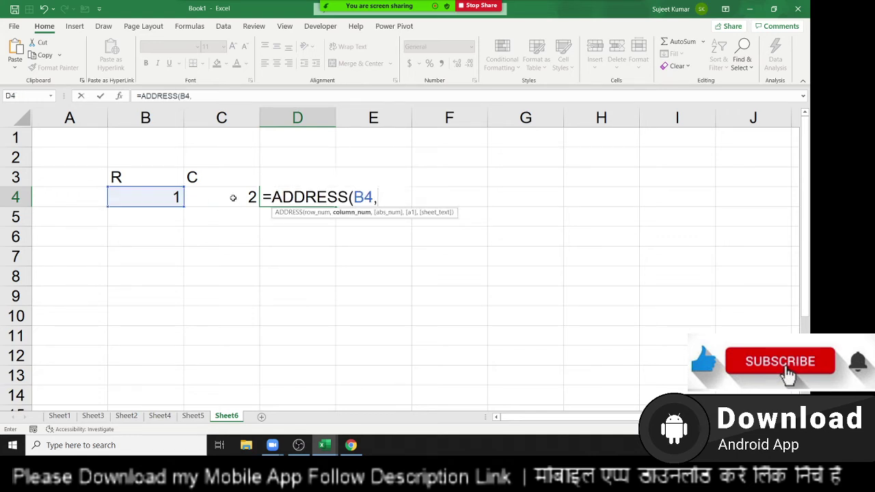
{"action": "left_click", "coordinate": [234, 198]}
{"action": "key", "text": "Return"}
{"action": "key", "text": "Up"}
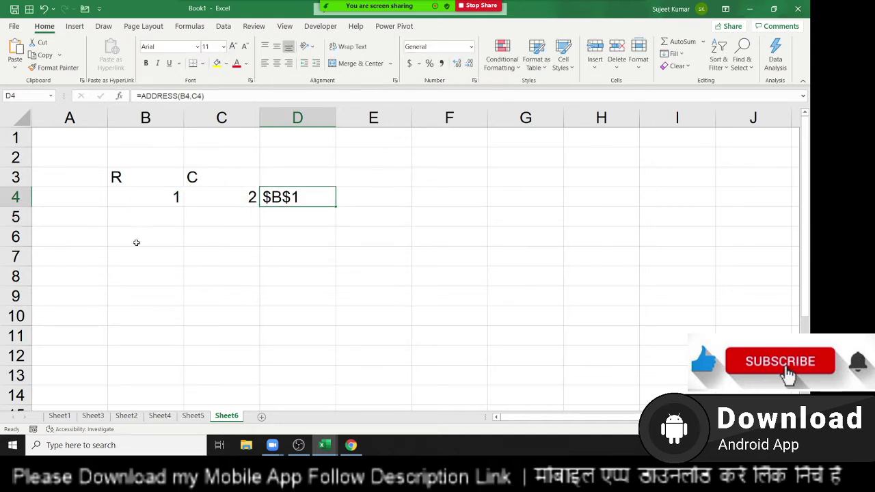
{"action": "left_click", "coordinate": [133, 139]}
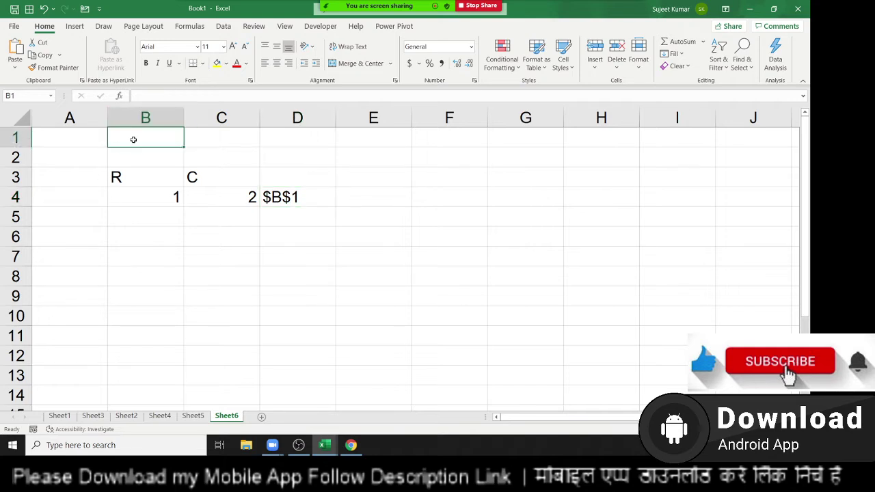
Enter 25 in cell B1.
{"action": "type", "text": "25"}
{"action": "key", "text": "Return"}
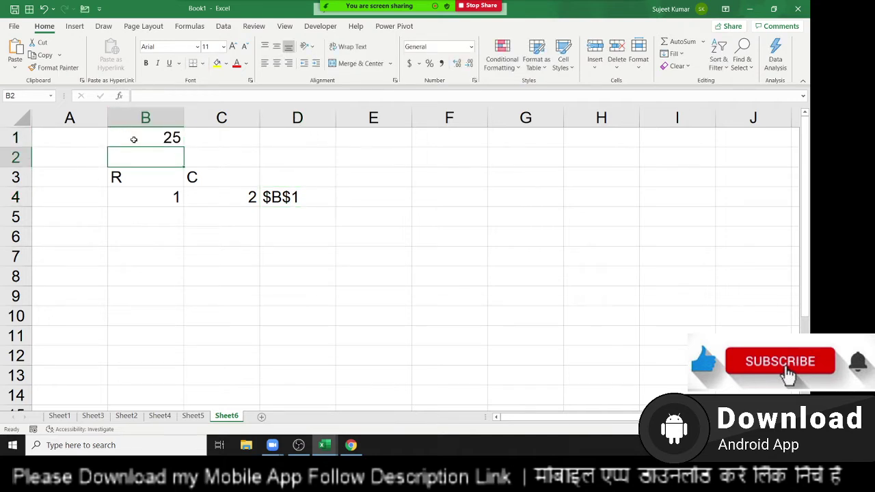
{"action": "left_click", "coordinate": [134, 140]}
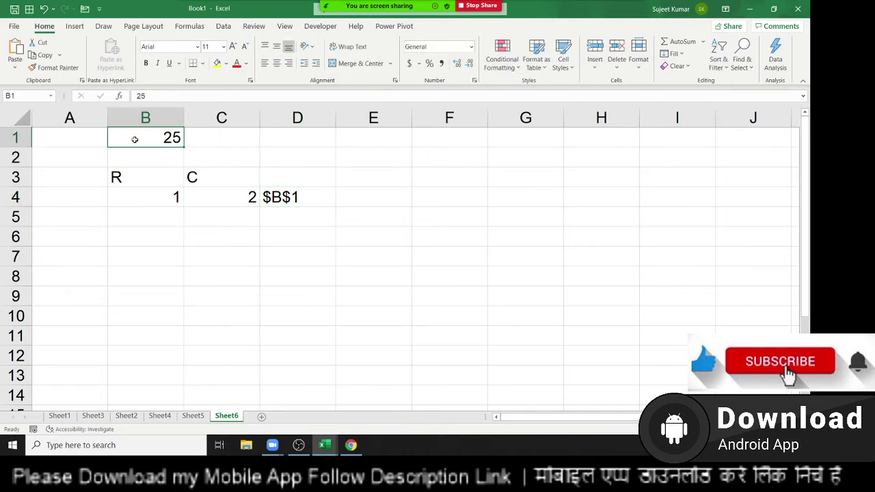
{"action": "left_click", "coordinate": [281, 204]}
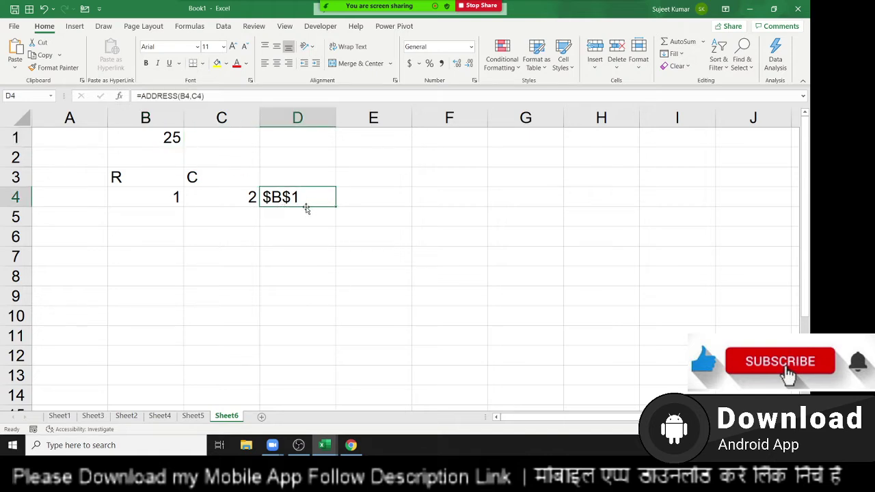
Enter =INDIRECT(D4) in E4, returning 25 from B1.
{"action": "left_click", "coordinate": [348, 203]}
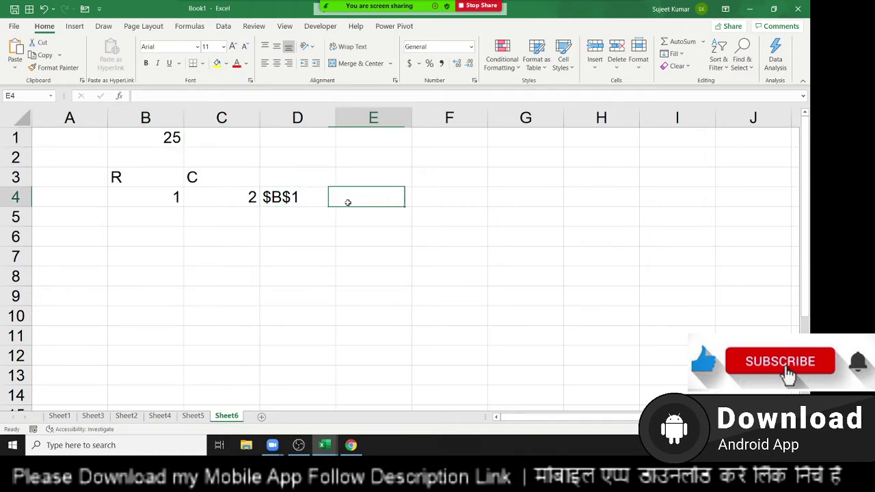
{"action": "type", "text": "=i"}
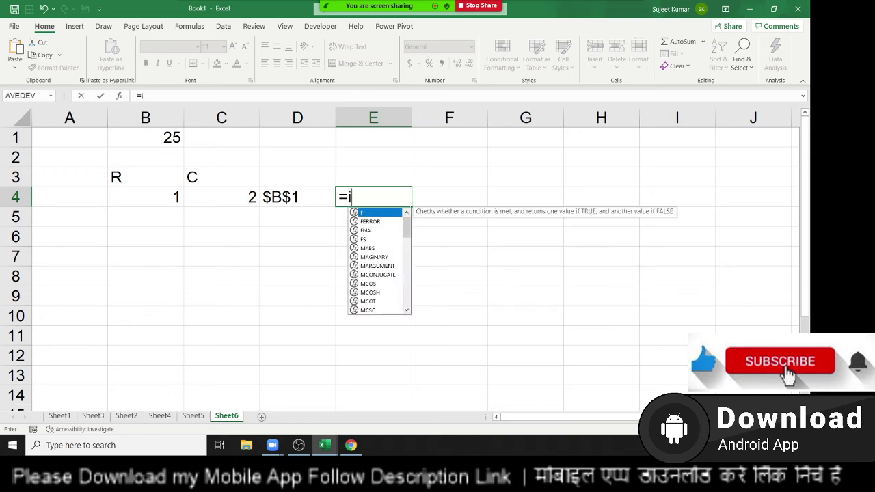
{"action": "type", "text": "n"}
{"action": "key", "text": "Down"}
{"action": "key", "text": "Tab"}
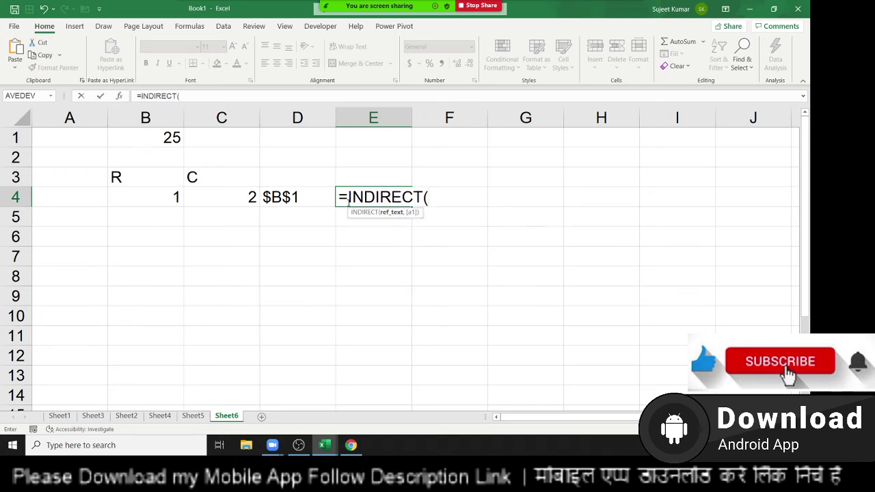
{"action": "left_click", "coordinate": [286, 195]}
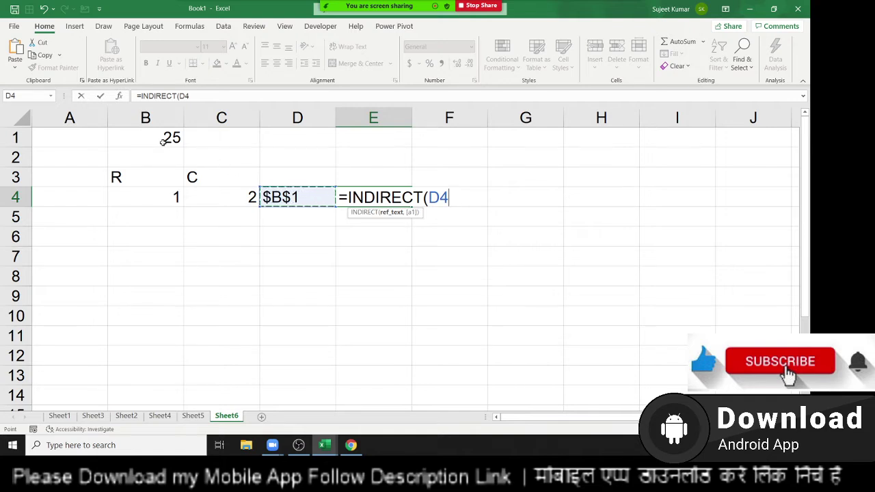
{"action": "key", "text": "Return"}
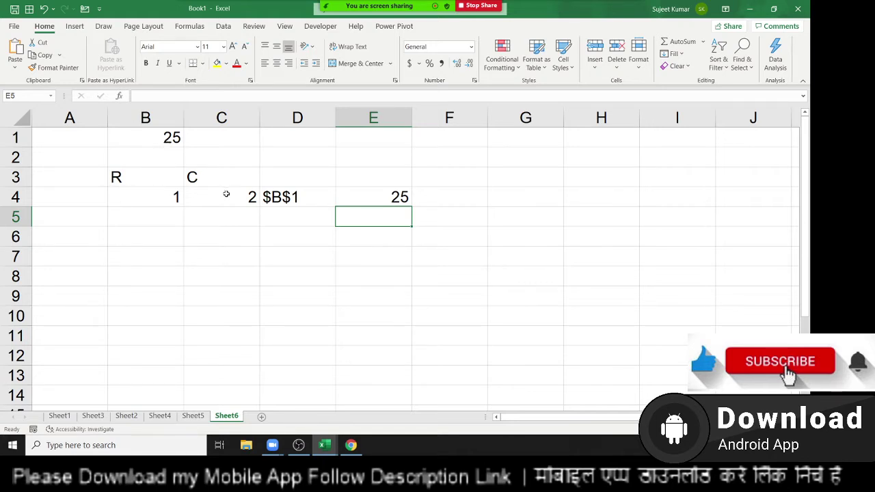
Review the ADDRESS formula in D4 and the INDIRECT formula in E4 without changing them.
{"action": "left_click", "coordinate": [292, 197]}
{"action": "double_click", "coordinate": [292, 197]}
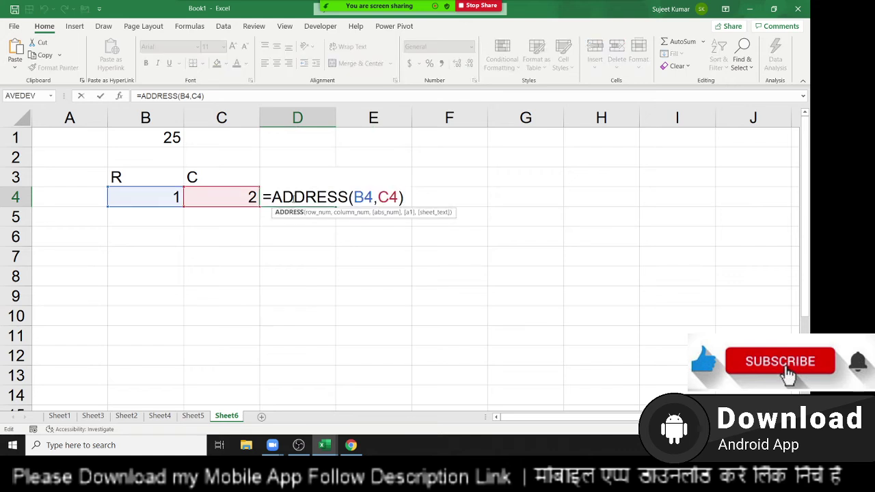
{"action": "key", "text": "Escape"}
{"action": "double_click", "coordinate": [381, 196]}
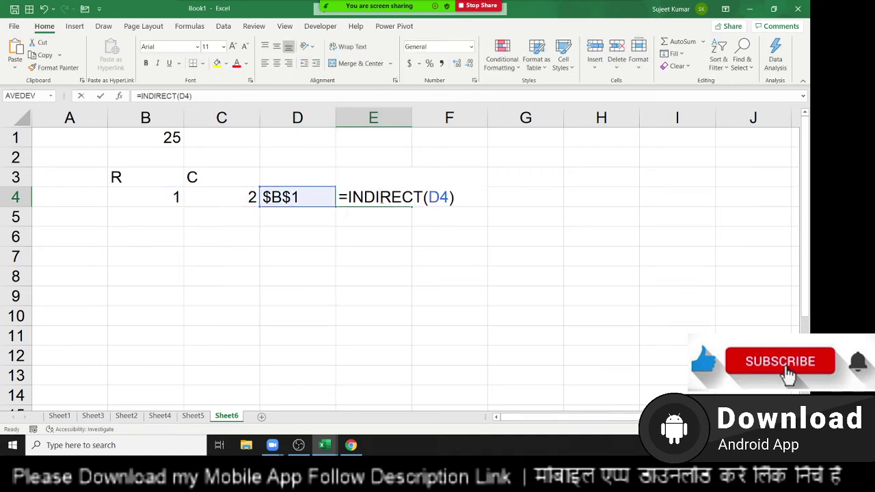
{"action": "key", "text": "Escape"}
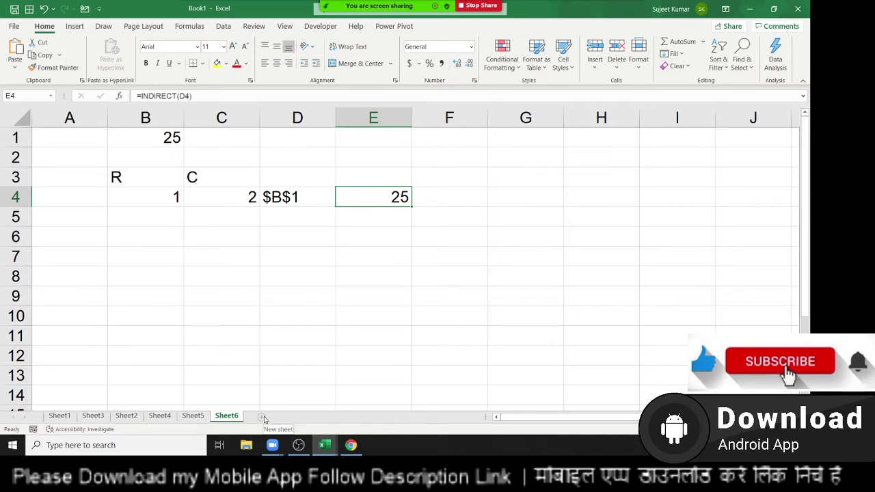
{"action": "left_click", "coordinate": [190, 255]}
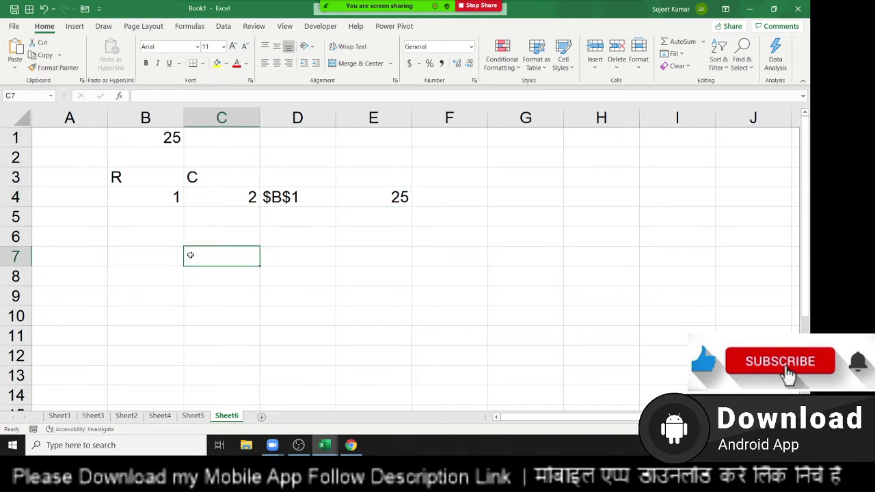
Try =B1 and then ="B1" in C7 to compare value and text output.
{"action": "type", "text": "=b"}
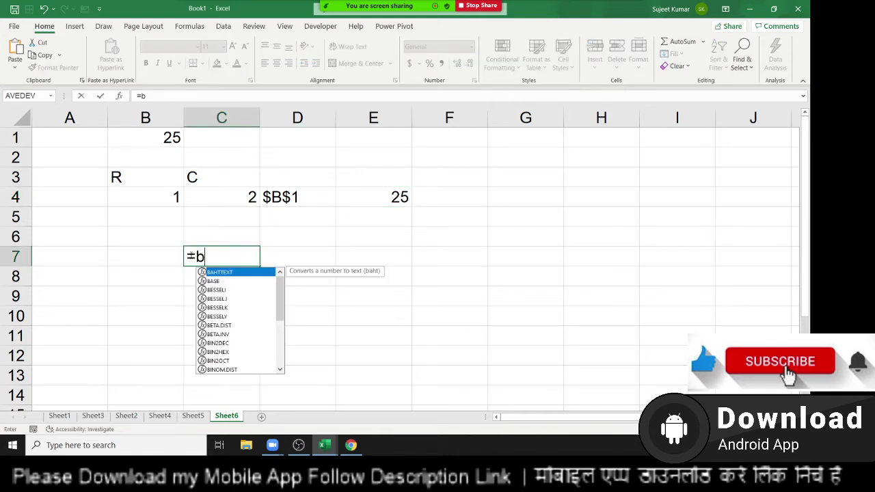
{"action": "type", "text": "1"}
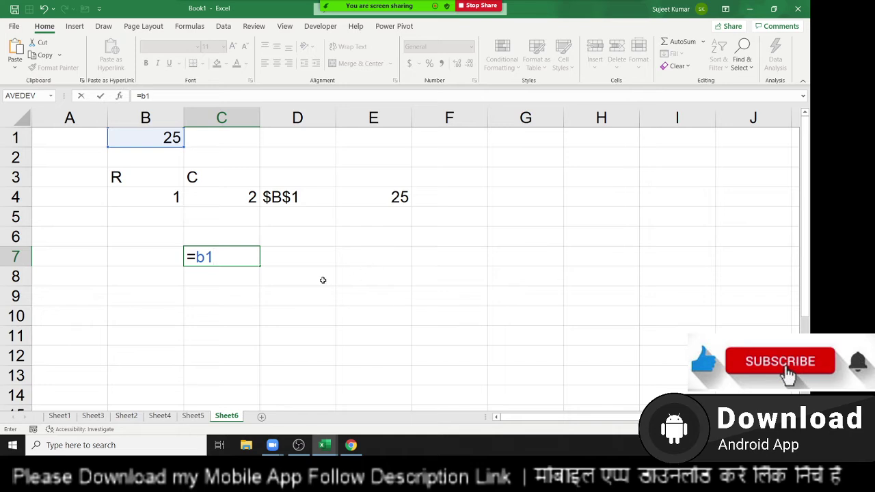
{"action": "key", "text": "Return"}
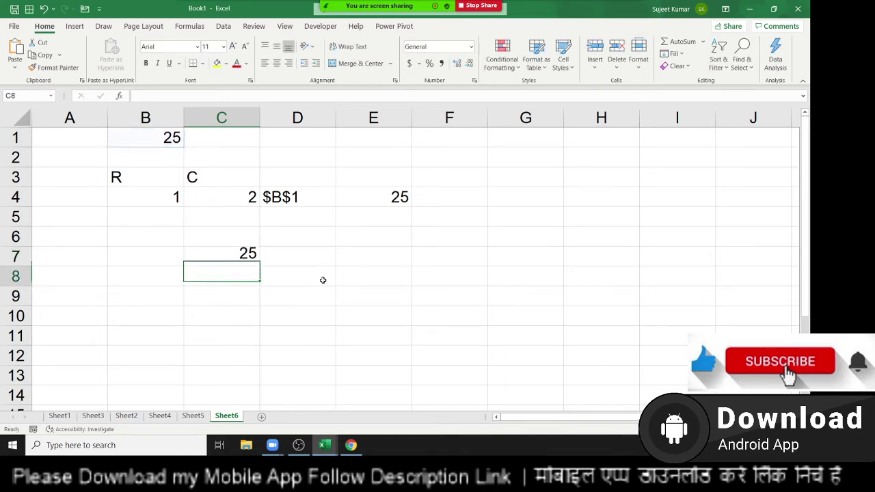
{"action": "key", "text": "Up"}
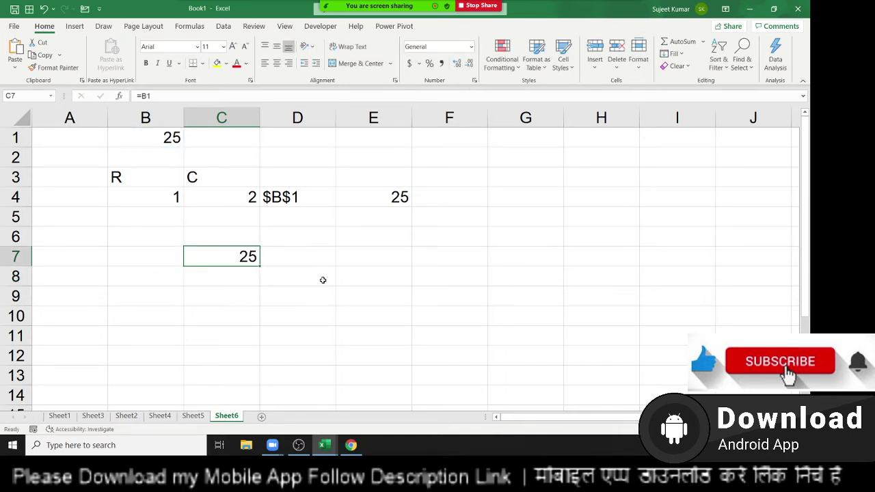
{"action": "type", "text": "="}
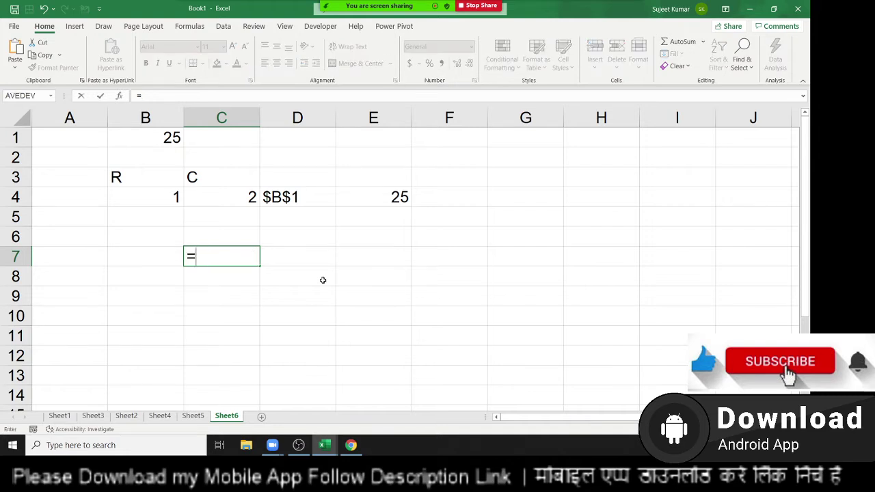
{"action": "type", "text": "\"B1"}
{"action": "type", "text": "\""}
{"action": "key", "text": "Return"}
{"action": "key", "text": "Up"}
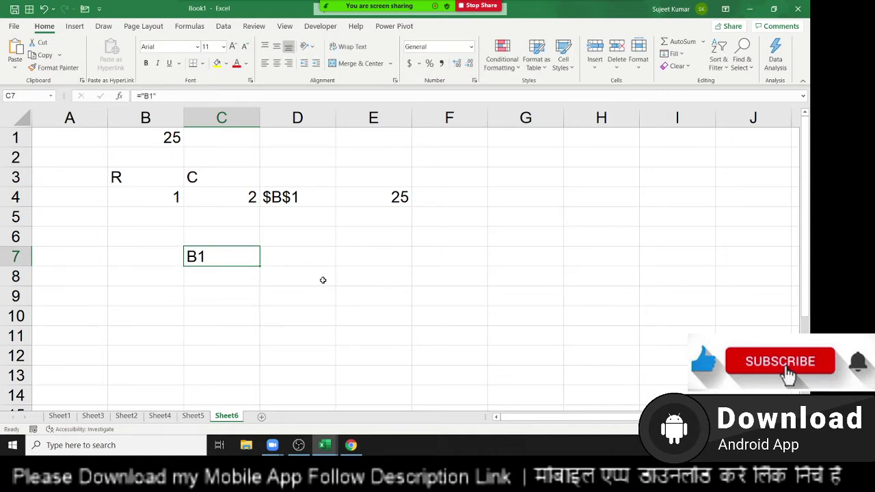
Replace C7's contents with the plain text B1.
{"action": "key", "text": "Delete"}
{"action": "type", "text": "B"}
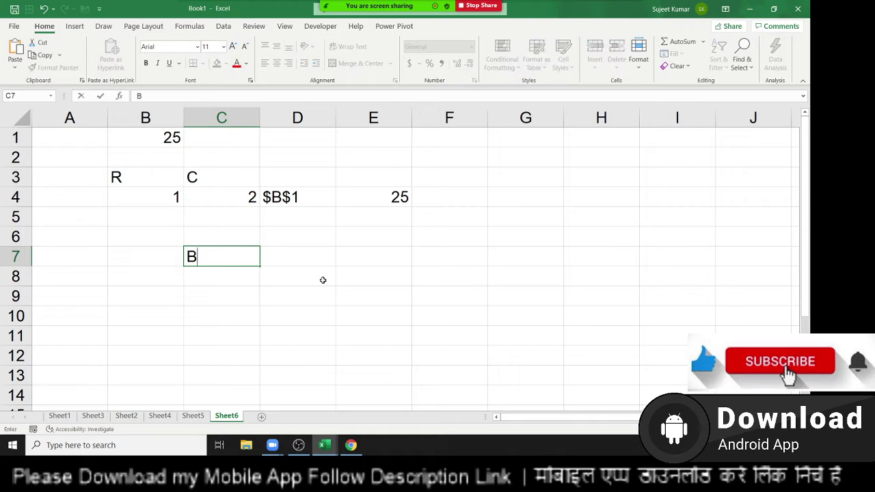
{"action": "type", "text": "1"}
{"action": "key", "text": "Return"}
{"action": "key", "text": "Up"}
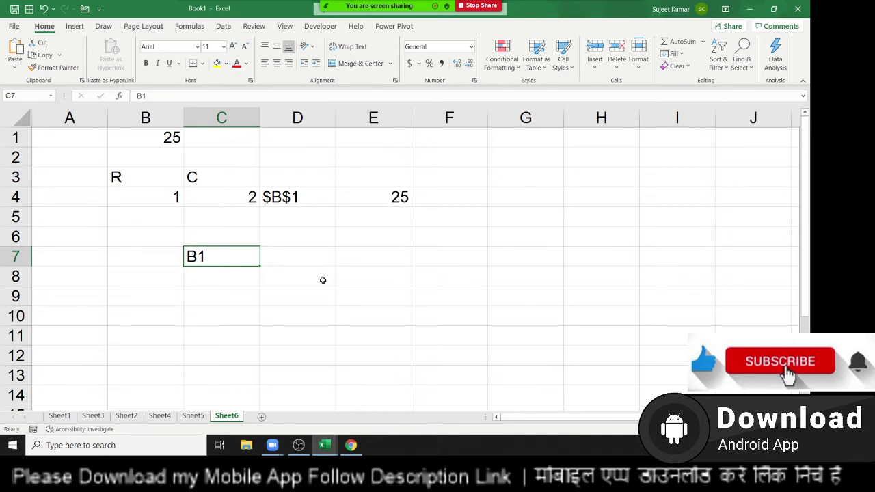
{"action": "key", "text": "Right"}
Enter =INDIRECT(C7) in D7, turning the text B1 into a reference that returns 25.
{"action": "type", "text": "="}
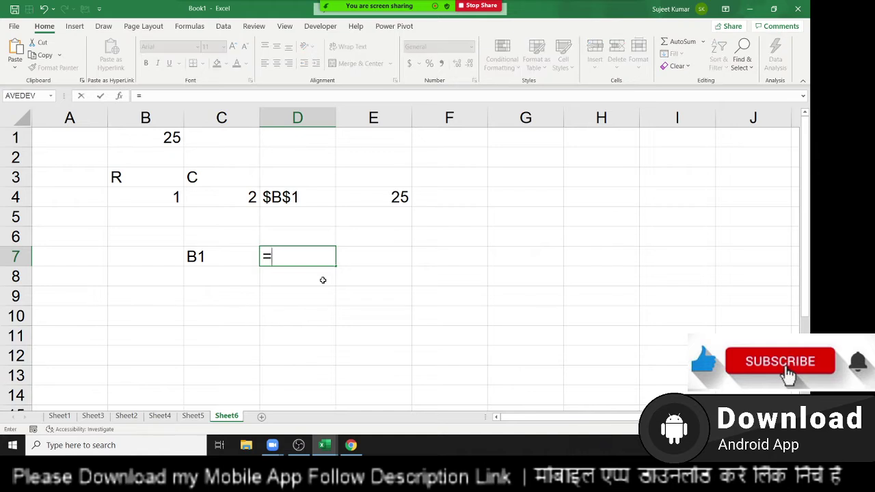
{"action": "type", "text": "ad"}
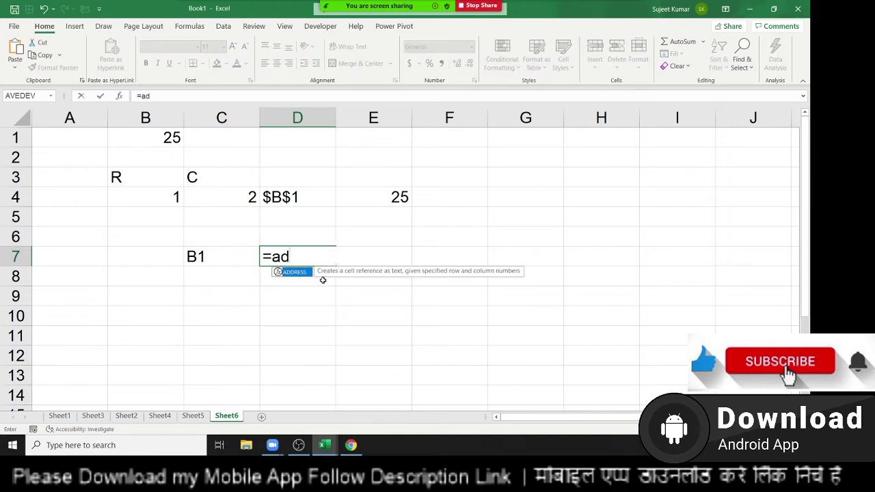
{"action": "key", "text": "Tab"}
{"action": "key", "text": "Left"}
{"action": "key", "text": "Escape"}
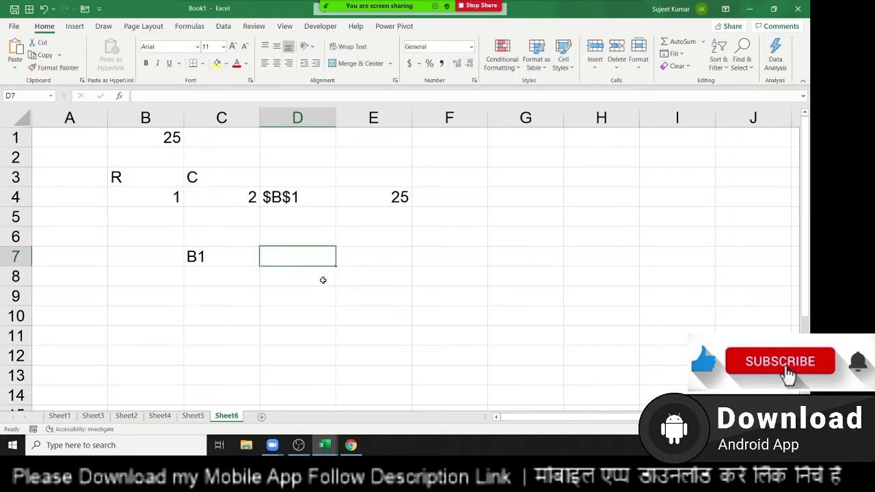
{"action": "type", "text": "=in"}
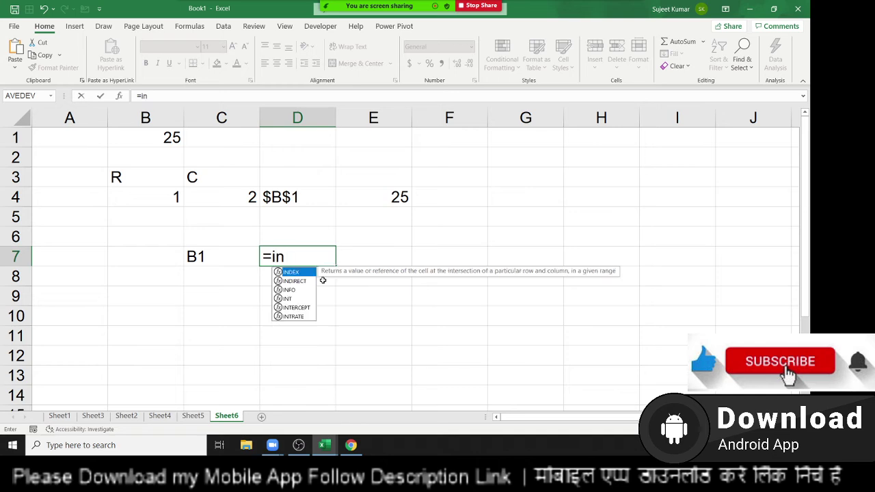
{"action": "key", "text": "Down"}
{"action": "key", "text": "Tab"}
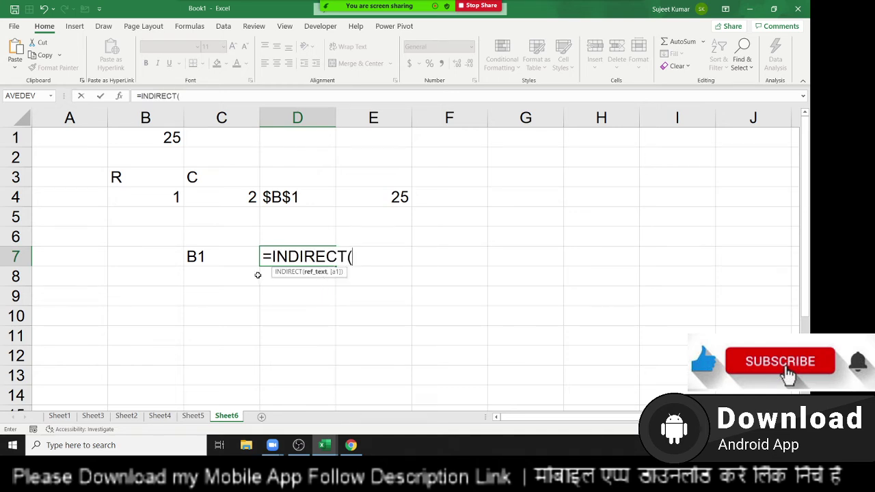
{"action": "left_click", "coordinate": [203, 261]}
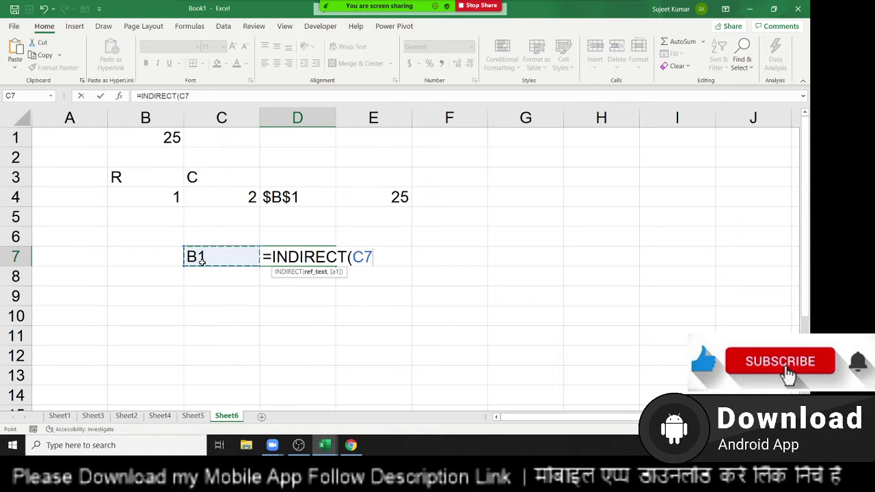
{"action": "key", "text": "Return"}
{"action": "key", "text": "Up"}
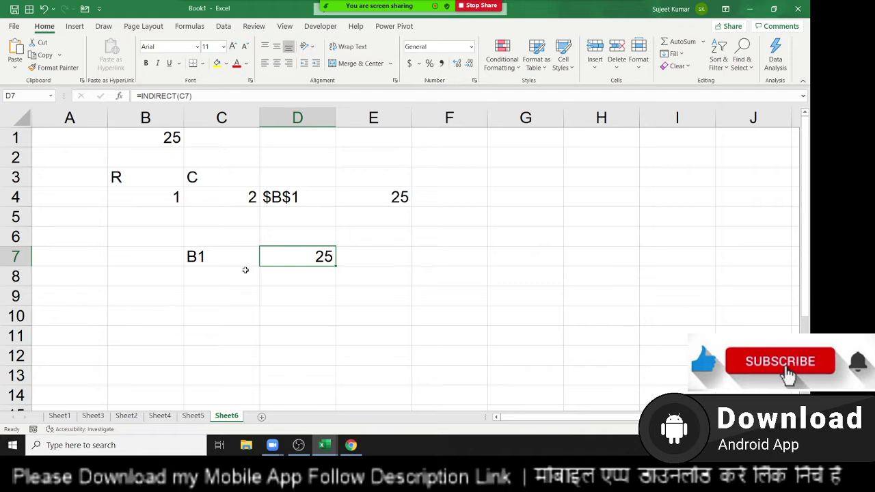
Add a new sheet with Name in A1 and names from Puja filled down to A9.
{"action": "left_click", "coordinate": [262, 417]}
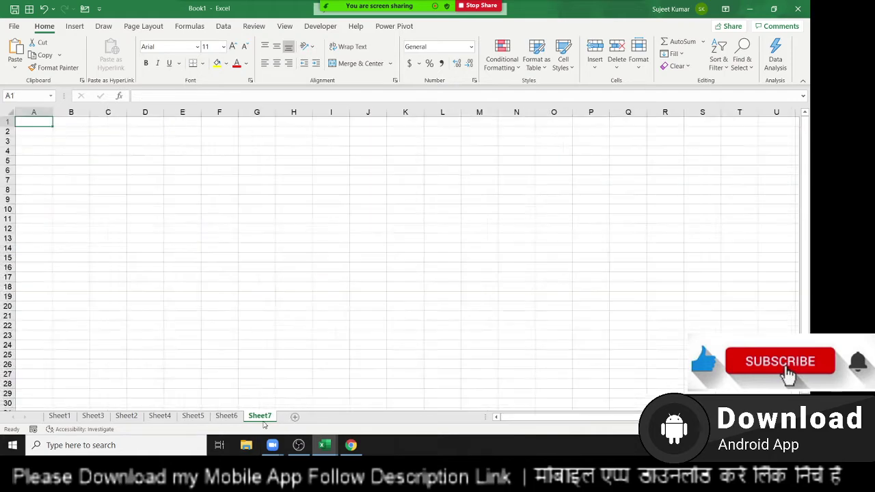
{"action": "type", "text": "Na"}
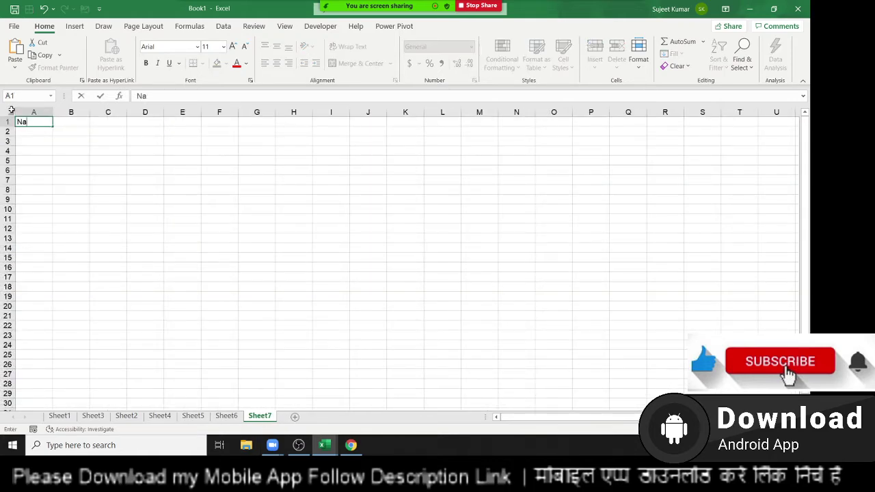
{"action": "type", "text": "me"}
{"action": "key", "text": "Return"}
{"action": "type", "text": "Puja"}
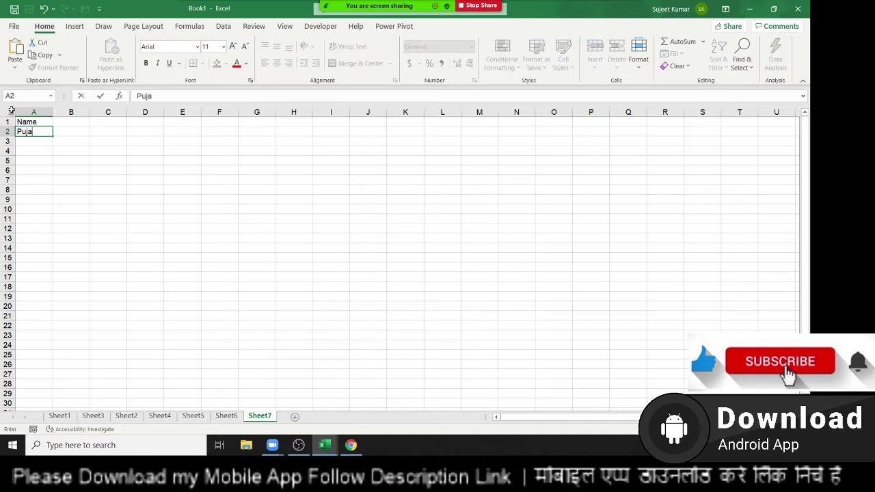
{"action": "key", "text": "Return"}
{"action": "left_click", "coordinate": [40, 133]}
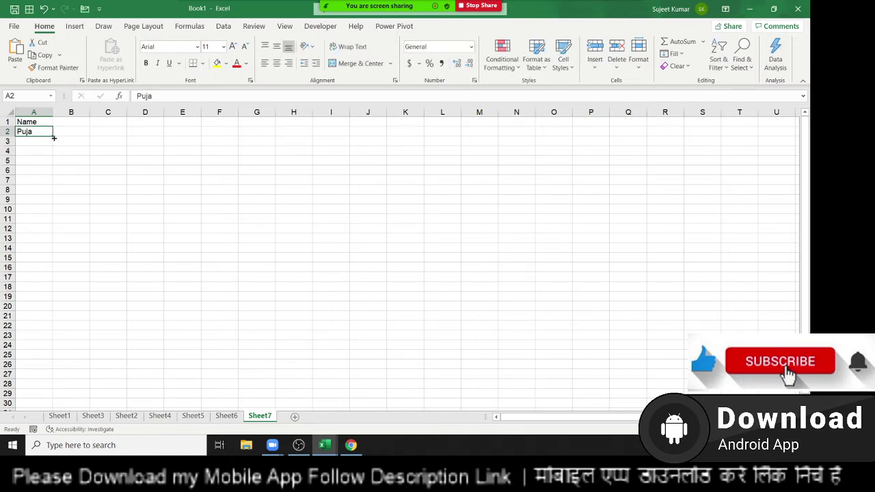
{"action": "left_click_drag", "start_coordinate": [53, 136], "coordinate": [52, 201]}
Enter JAN in B1 and fill month headers across to DEC in M1.
{"action": "left_click", "coordinate": [63, 126]}
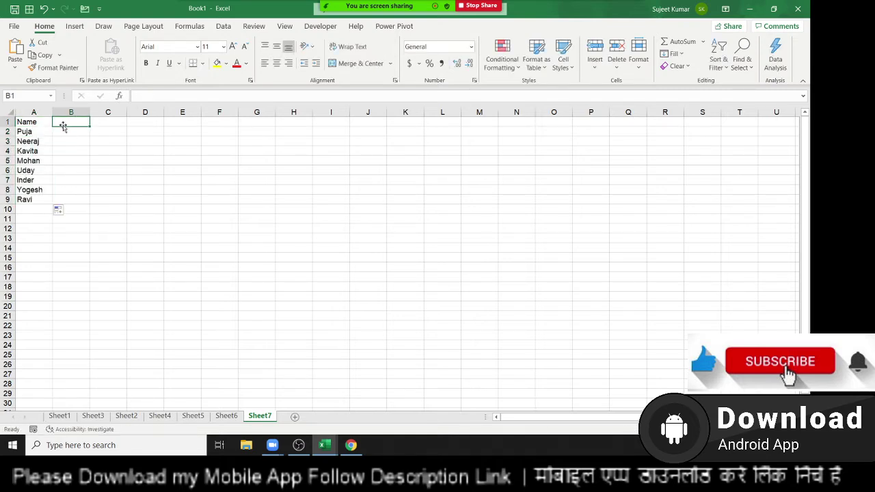
{"action": "type", "text": "JAN"}
{"action": "left_click", "coordinate": [77, 147]}
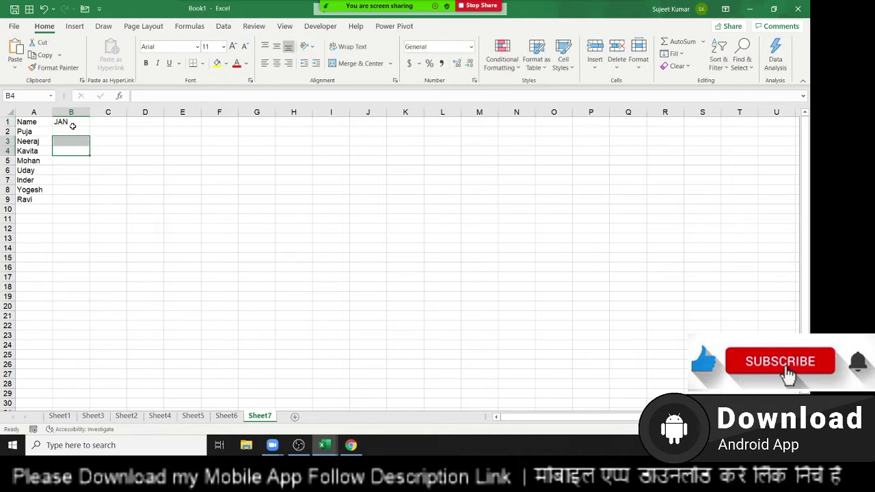
{"action": "left_click", "coordinate": [73, 125]}
{"action": "mouse_move", "coordinate": [90, 127]}
{"action": "left_mouse_down"}
{"action": "mouse_move", "coordinate": [383, 137]}
{"action": "mouse_move", "coordinate": [496, 130]}
{"action": "left_mouse_up"}
{"action": "left_click", "coordinate": [79, 132]}
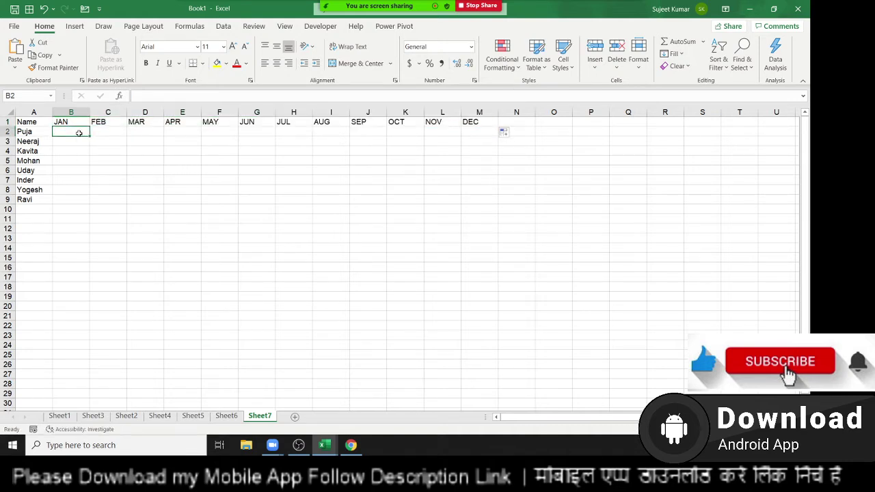
Enter =RANDBETWEEN(10,90) in B2 and fill it across B2:M9.
{"action": "type", "text": "=ra"}
{"action": "key", "text": "Down"}
{"action": "key", "text": "Down"}
{"action": "key", "text": "Down"}
{"action": "key", "text": "Tab"}
{"action": "type", "text": "1"}
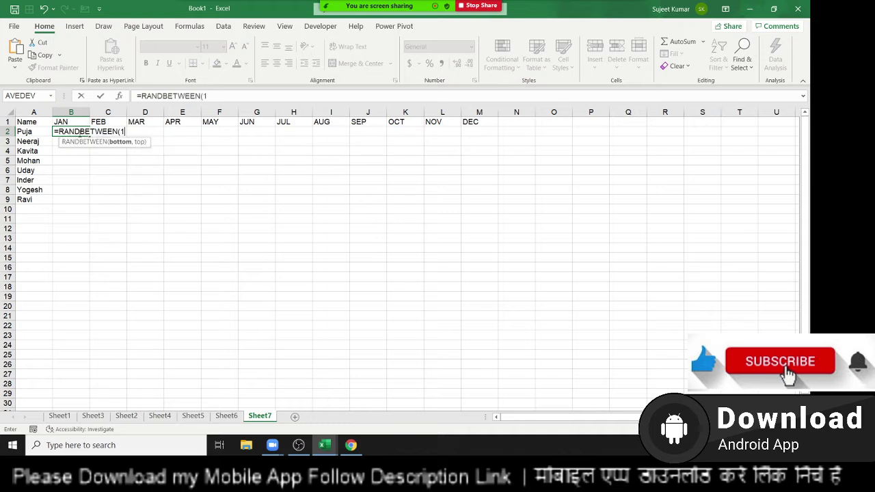
{"action": "type", "text": ","}
{"action": "type", "text": "50"}
{"action": "key", "text": "Return"}
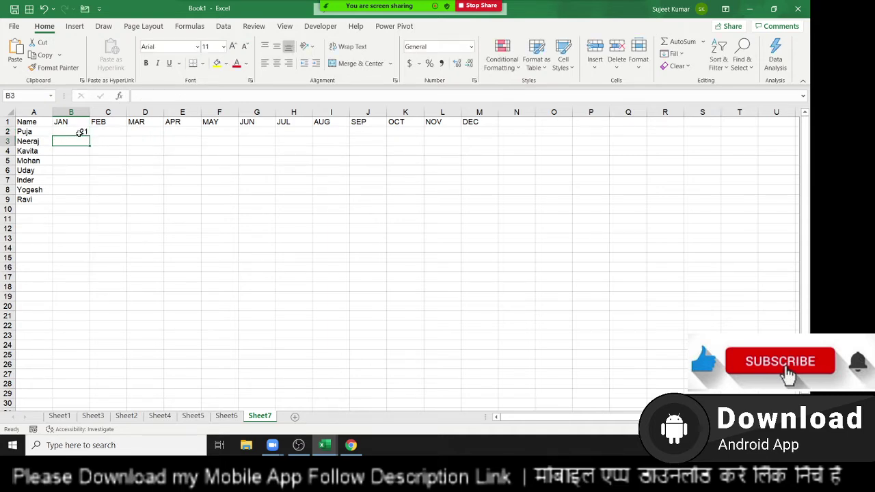
{"action": "left_click_drag", "start_coordinate": [80, 133], "coordinate": [511, 207]}
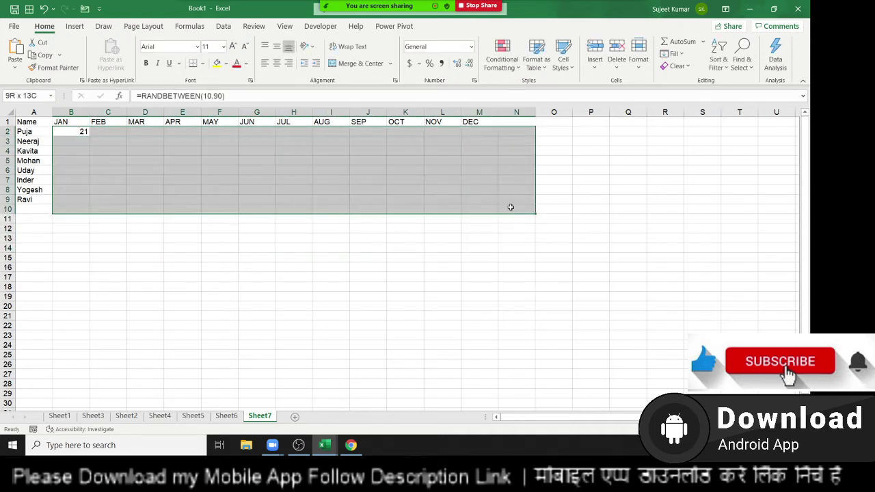
{"action": "left_click_drag", "start_coordinate": [511, 207], "coordinate": [479, 197]}
{"action": "key", "text": "ctrl+r"}
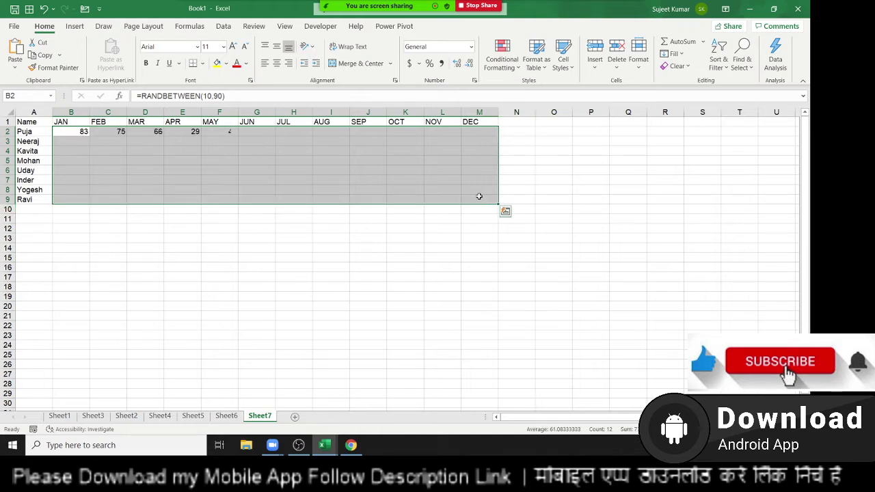
Copy B2:M9 and paste it back as fixed values.
{"action": "key", "text": "ctrl+d"}
{"action": "key", "text": "ctrl+c"}
{"action": "left_click", "coordinate": [15, 66]}
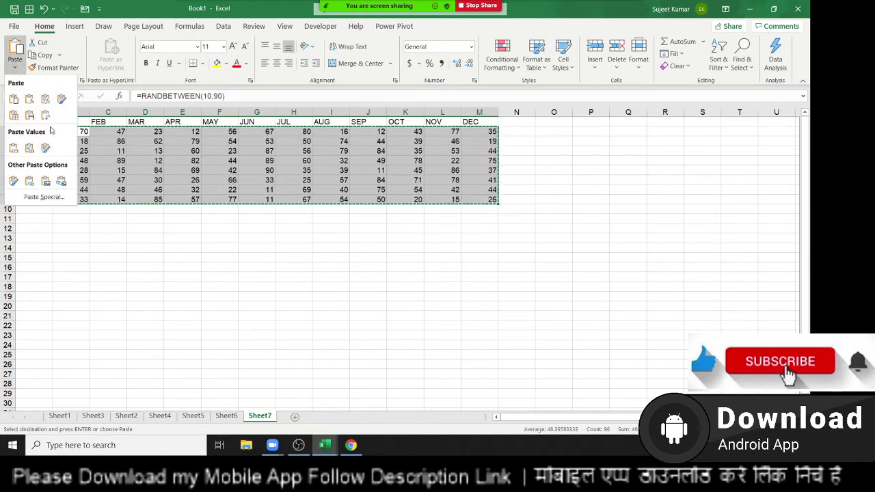
{"action": "left_click", "coordinate": [14, 147]}
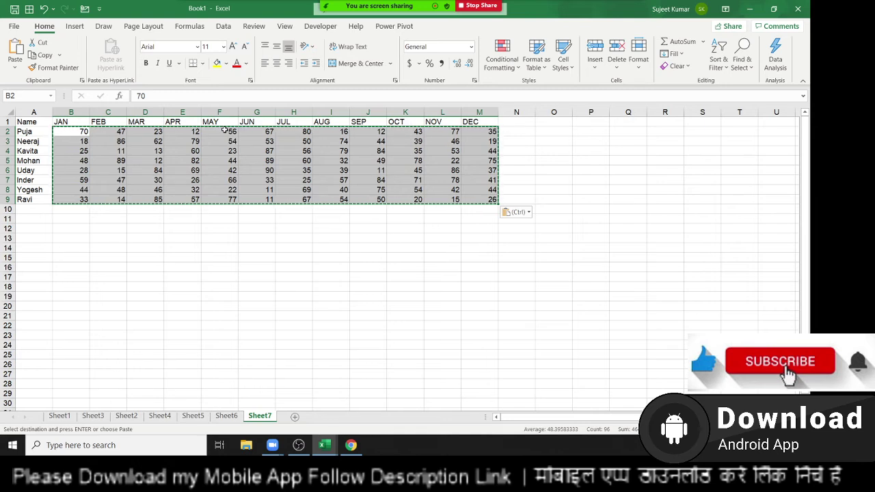
{"action": "left_click", "coordinate": [178, 160]}
{"action": "key", "text": "Escape"}
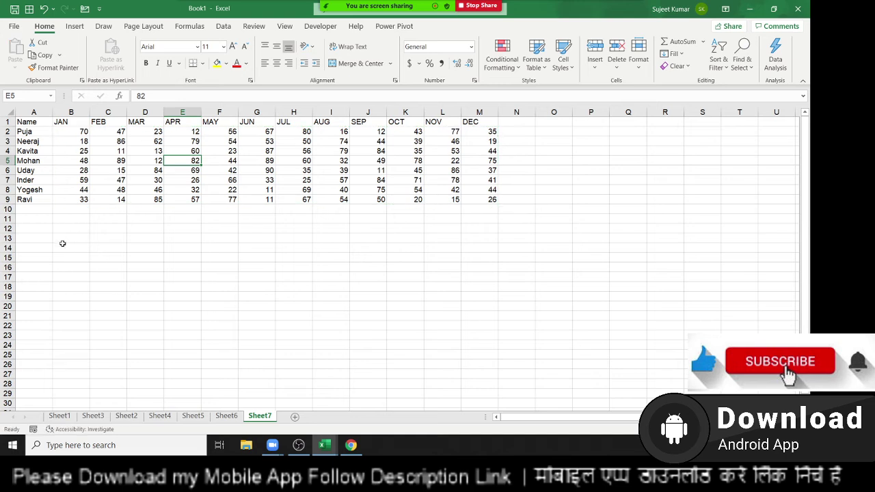
Enter Name in A14, Puja in A15, and the heading Q1 in B13.
{"action": "left_click", "coordinate": [47, 249]}
{"action": "type", "text": "Nam"}
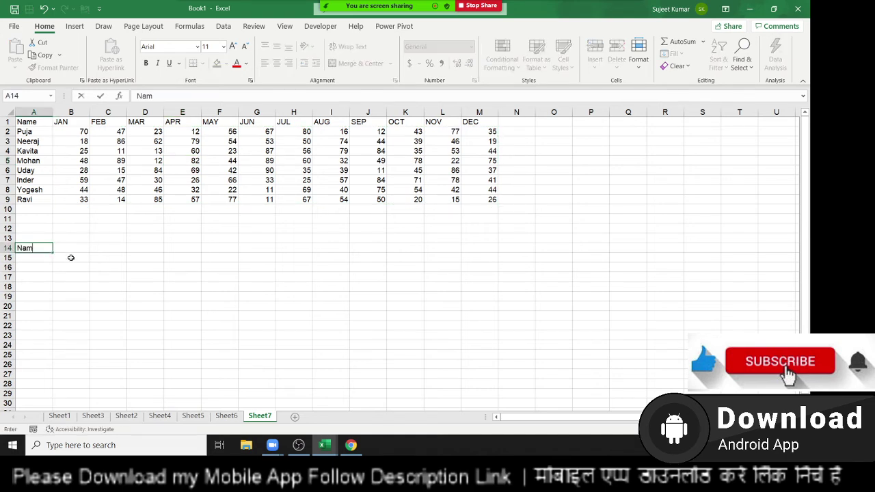
{"action": "type", "text": "e"}
{"action": "key", "text": "Return"}
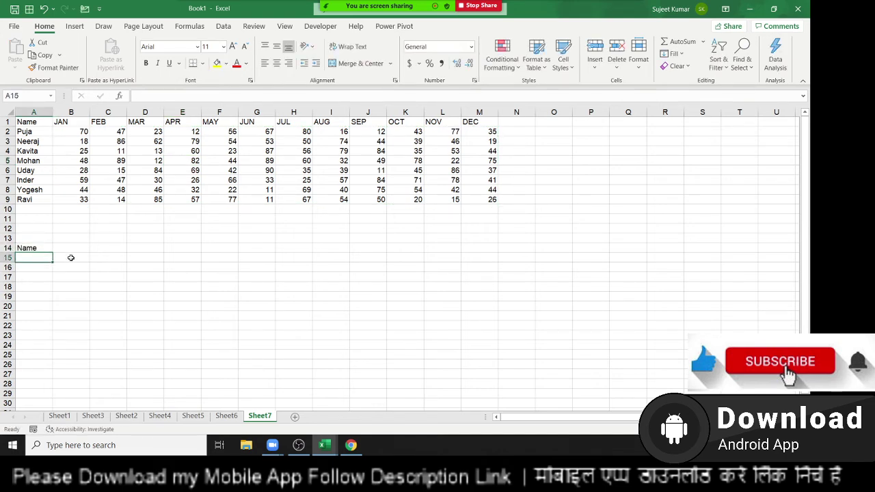
{"action": "type", "text": "Puj"}
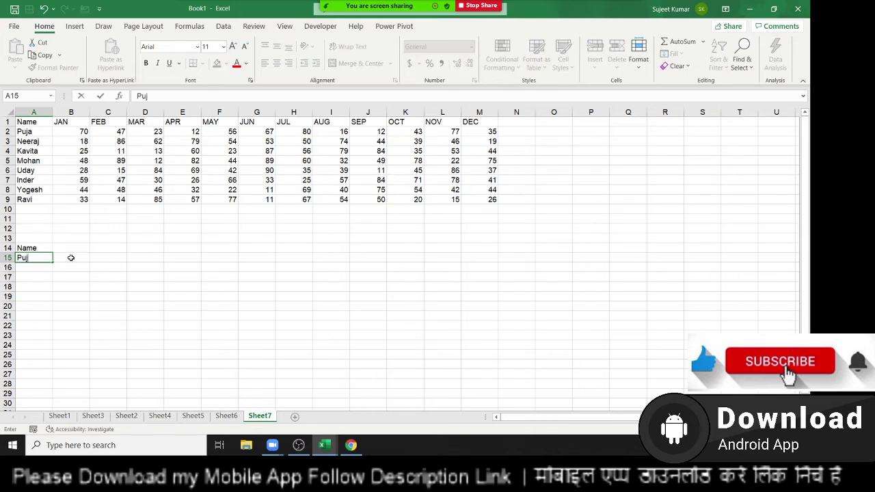
{"action": "type", "text": "a"}
{"action": "left_click", "coordinate": [71, 258]}
{"action": "key", "text": "Up"}
{"action": "key", "text": "Up"}
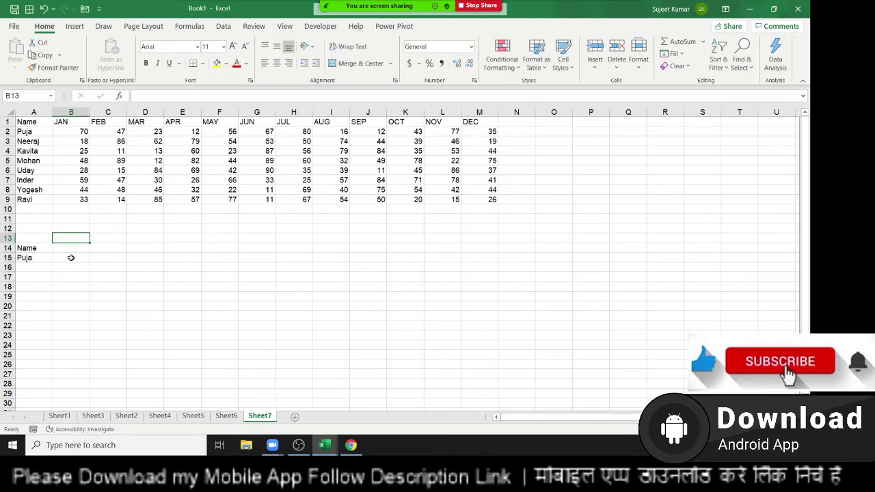
{"action": "type", "text": "Q1"}
{"action": "key", "text": "Return"}
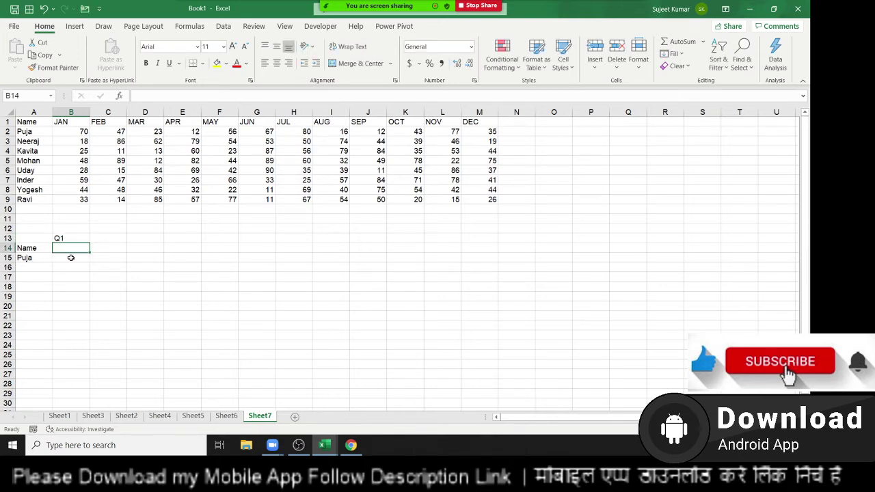
Total Puja's JAN to MAR values with =SUM(B2:D2) in B15.
{"action": "left_click", "coordinate": [71, 257]}
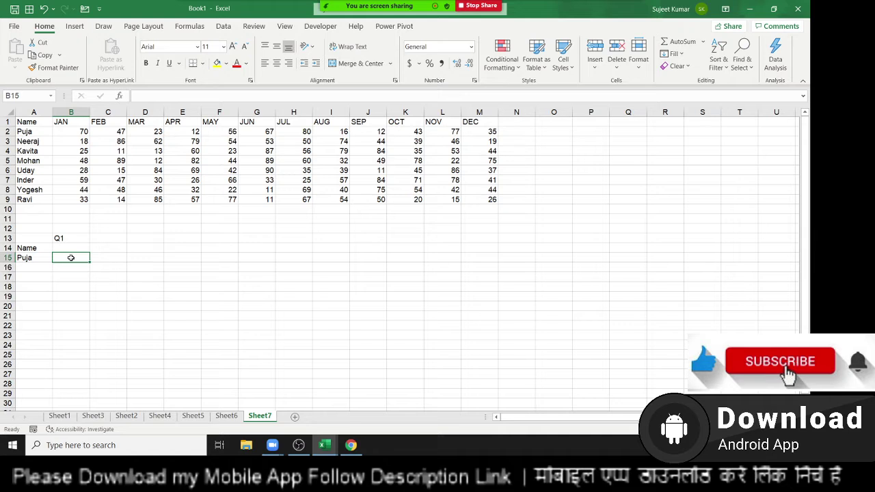
{"action": "type", "text": "=sum"}
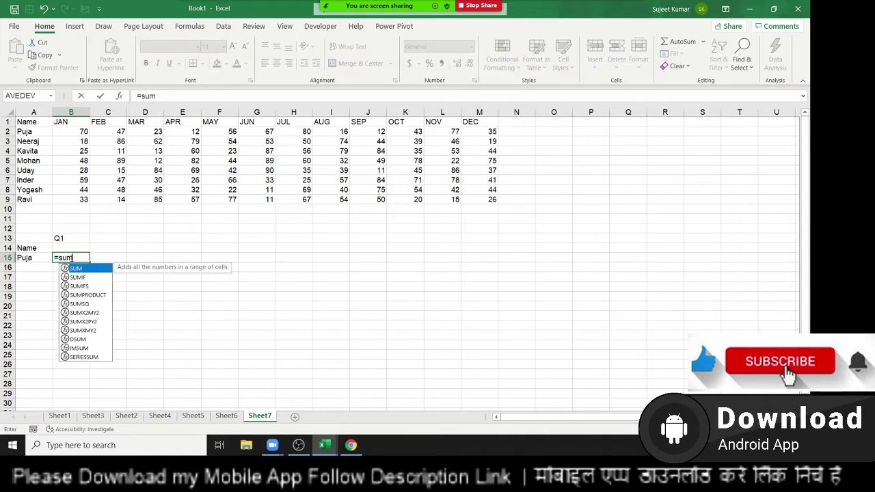
{"action": "type", "text": "("}
{"action": "left_click_drag", "start_coordinate": [62, 131], "coordinate": [131, 131]}
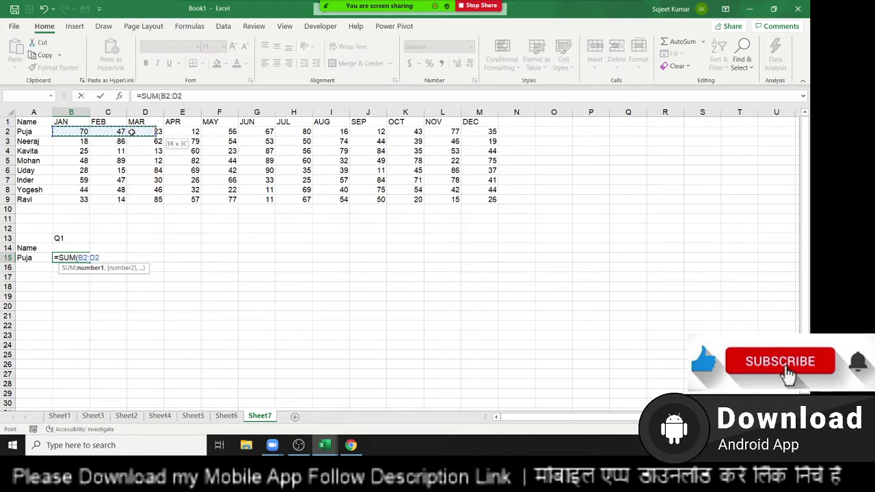
{"action": "key", "text": "ctrl+Return"}
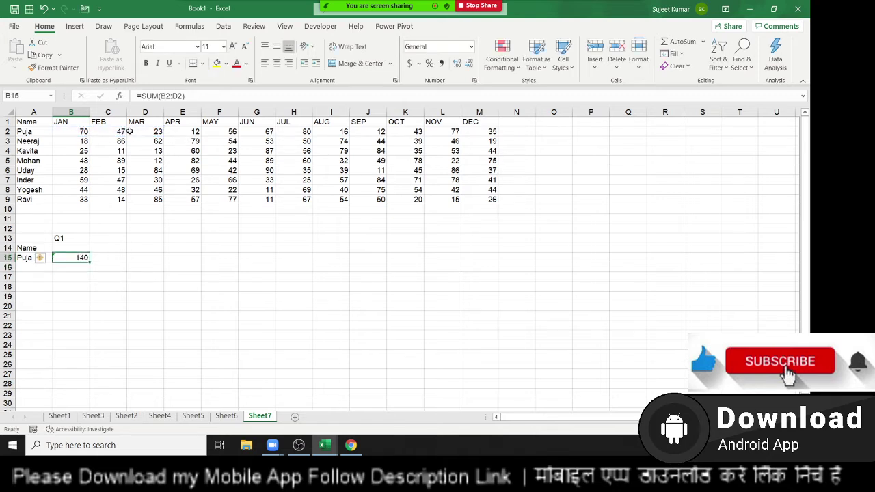
Change the B13 heading from Q1 to Q2.
{"action": "key", "text": "Up"}
{"action": "key", "text": "Up"}
{"action": "key", "text": "F2"}
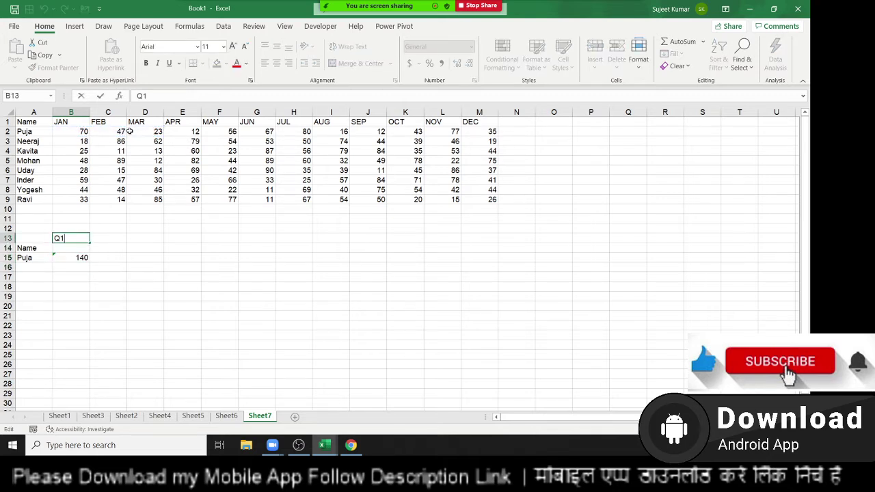
{"action": "key", "text": "BackSpace"}
{"action": "type", "text": "2"}
{"action": "key", "text": "Return"}
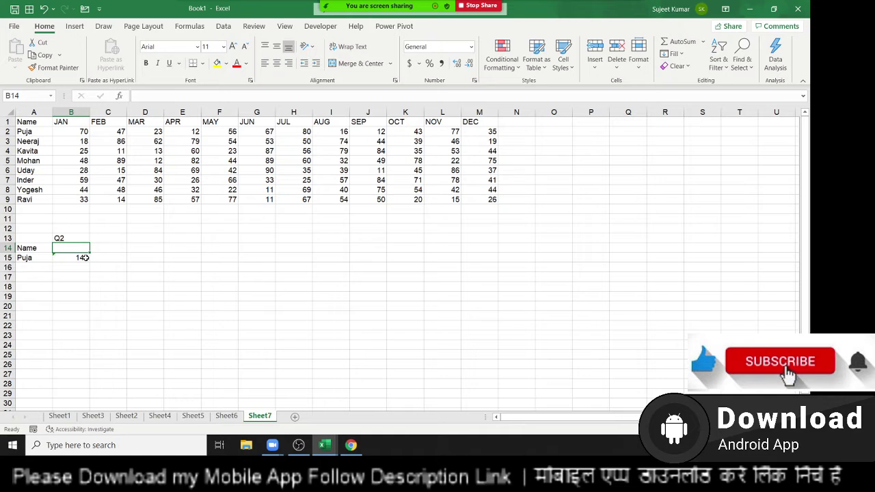
Review the B15 SUM formula, then delete it.
{"action": "double_click", "coordinate": [86, 257]}
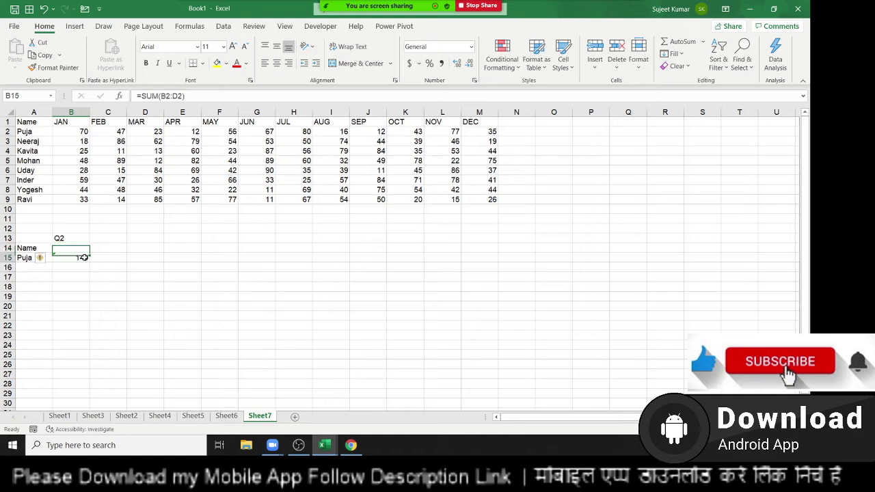
{"action": "left_click", "coordinate": [138, 140]}
{"action": "left_click", "coordinate": [77, 257]}
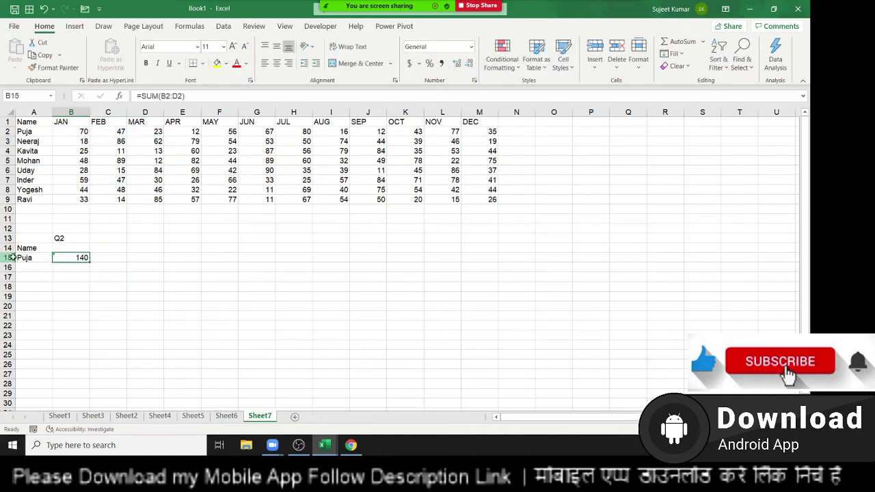
{"action": "left_click", "coordinate": [8, 258]}
{"action": "left_click_drag", "start_coordinate": [51, 265], "coordinate": [63, 256]}
{"action": "key", "text": "Delete"}
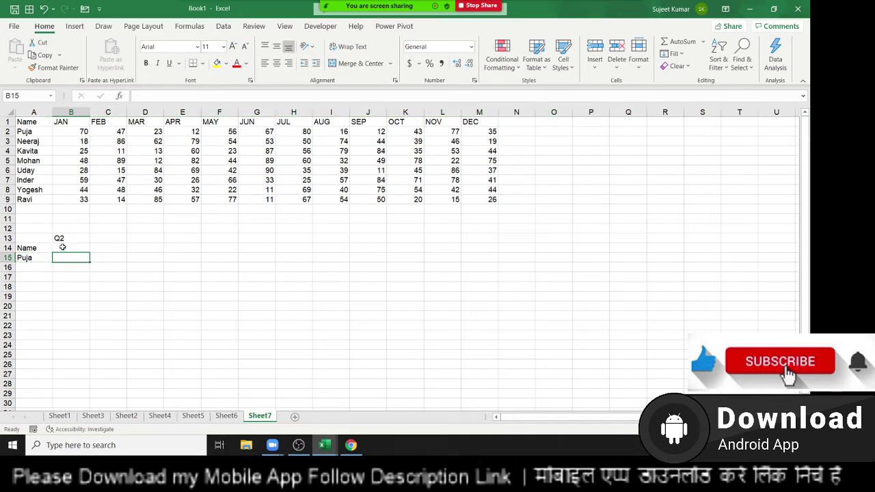
Enter =RIGHT(B13) in B14 to extract the quarter number 2.
{"action": "left_click", "coordinate": [61, 248]}
{"action": "type", "text": "=ri"}
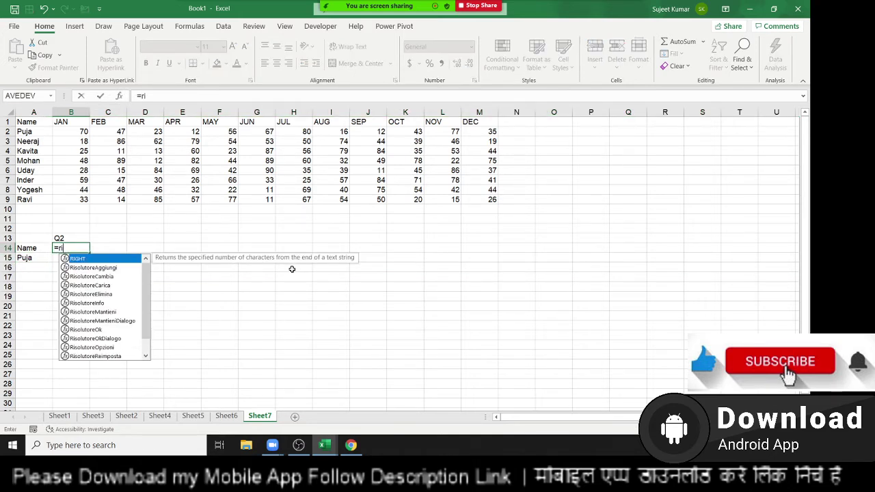
{"action": "type", "text": "ght("}
{"action": "key", "text": "Up"}
{"action": "key", "text": "Return"}
{"action": "key", "text": "Up"}
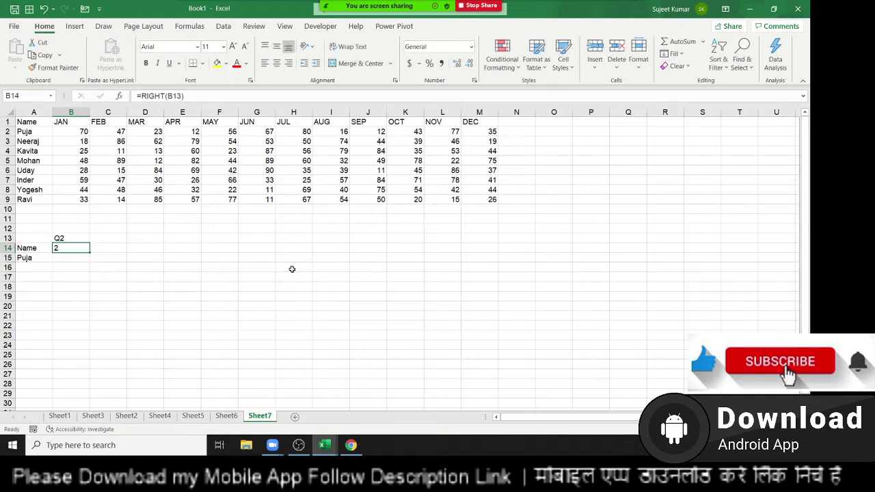
{"action": "key", "text": "Right"}
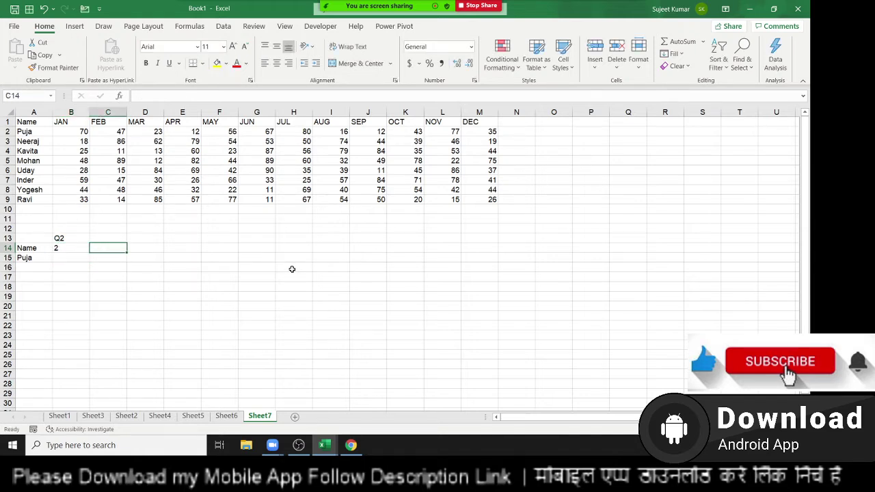
Start a CHOOSE formula in C14, discarding a mistaken CHAR entry.
{"action": "type", "text": "=ch"}
{"action": "key", "text": "Tab"}
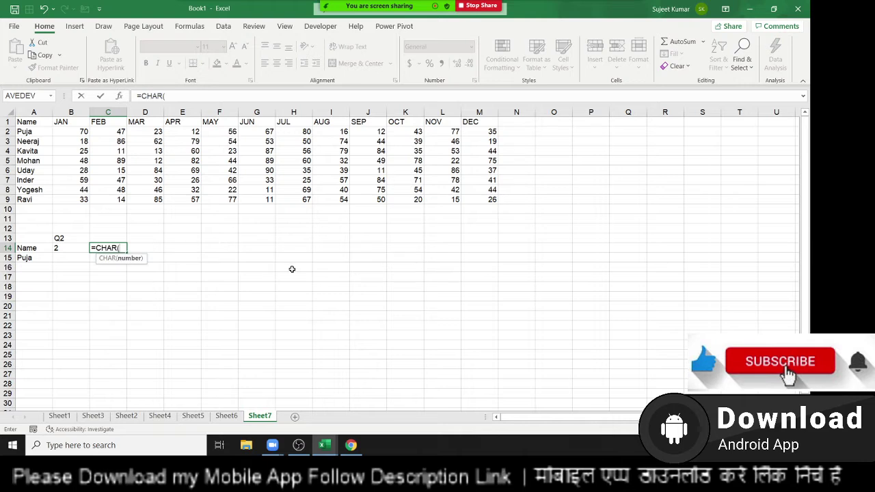
{"action": "key", "text": "Escape"}
{"action": "type", "text": "=ch"}
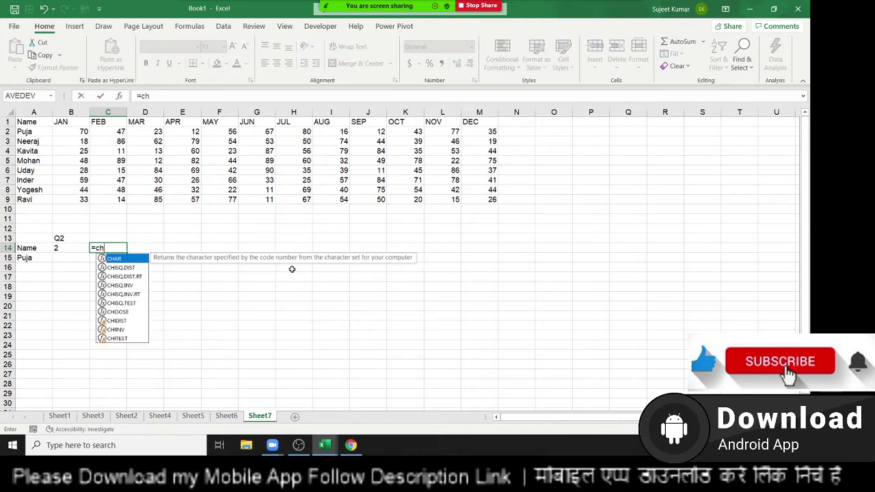
{"action": "type", "text": "oo"}
{"action": "key", "text": "Tab"}
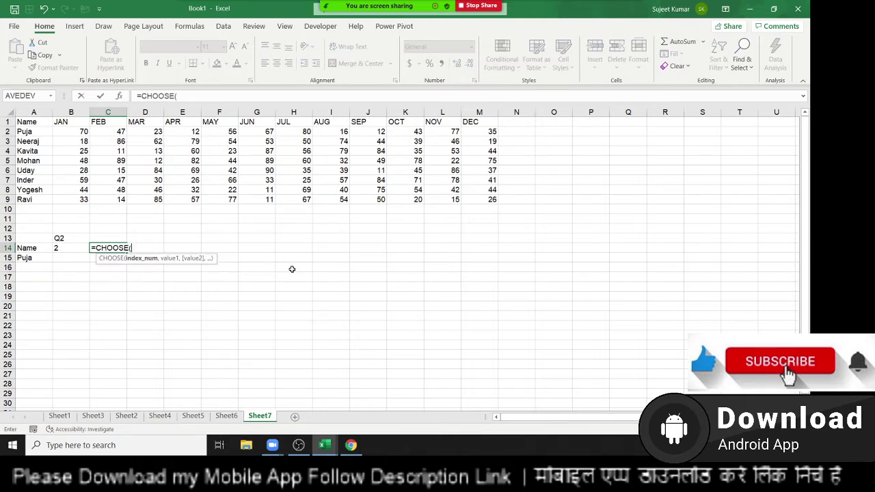
Complete C14 as =CHOOSE(B14,"JAN","APR","JUL","OCT") so it returns APR.
{"action": "left_click", "coordinate": [73, 248]}
{"action": "type", "text": ","}
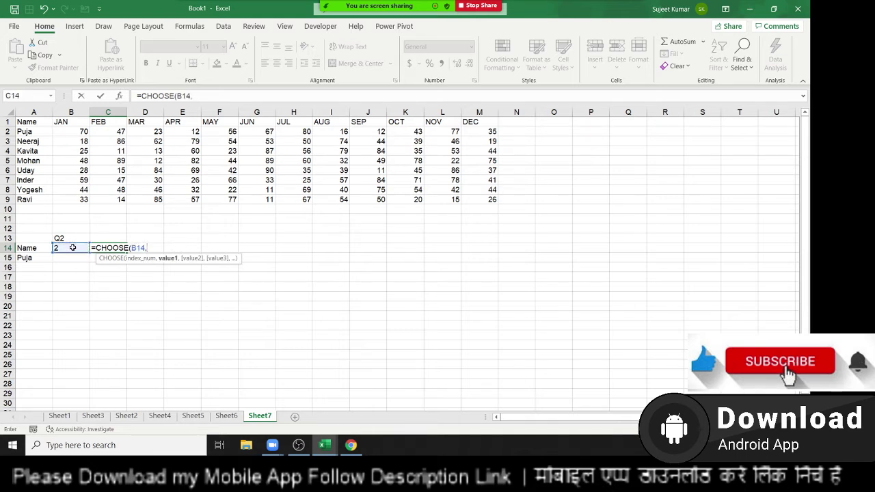
{"action": "type", "text": "\""}
{"action": "type", "text": "JAN"}
{"action": "type", "text": "\""}
{"action": "type", "text": ",,\""}
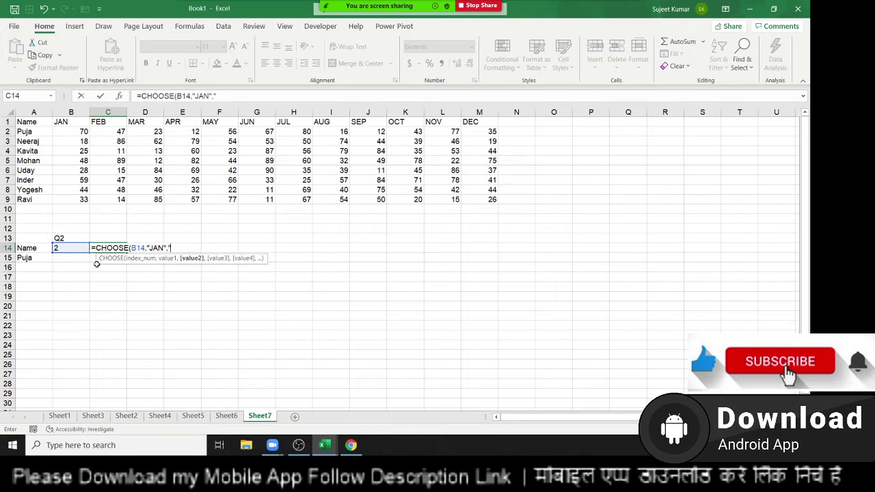
{"action": "type", "text": "APR"}
{"action": "type", "text": "\""}
{"action": "type", "text": ","}
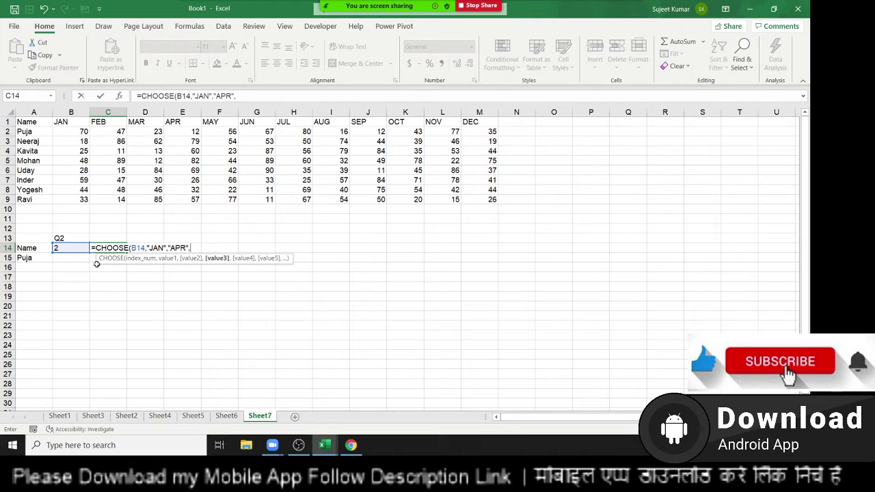
{"action": "type", "text": "\""}
{"action": "type", "text": "JUL\""}
{"action": "type", "text": ","}
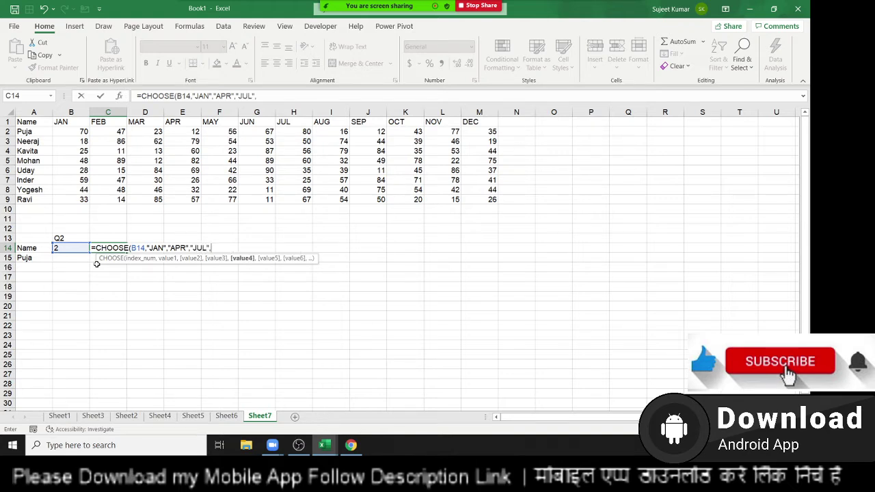
{"action": "type", "text": "OCT"}
{"action": "key", "text": "Return"}
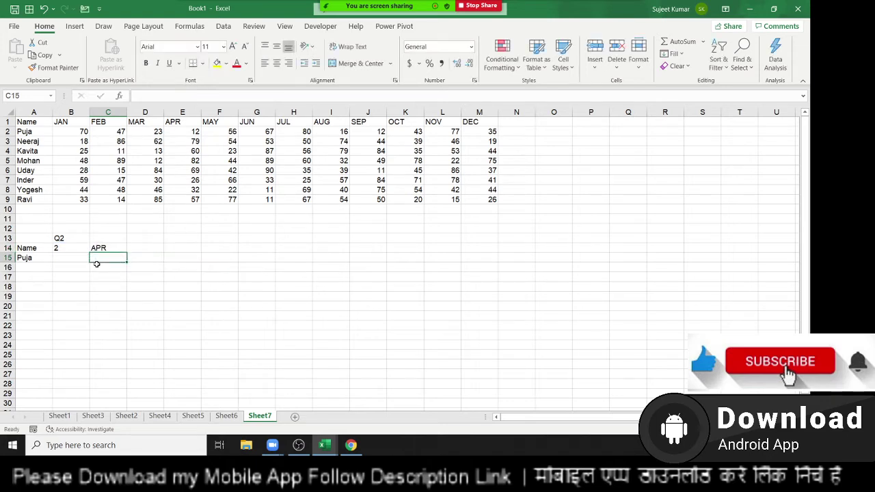
Re-open C14's CHOOSE formula to review its JAN, APR, JUL and OCT options, leaving it unchanged.
{"action": "key", "text": "Up"}
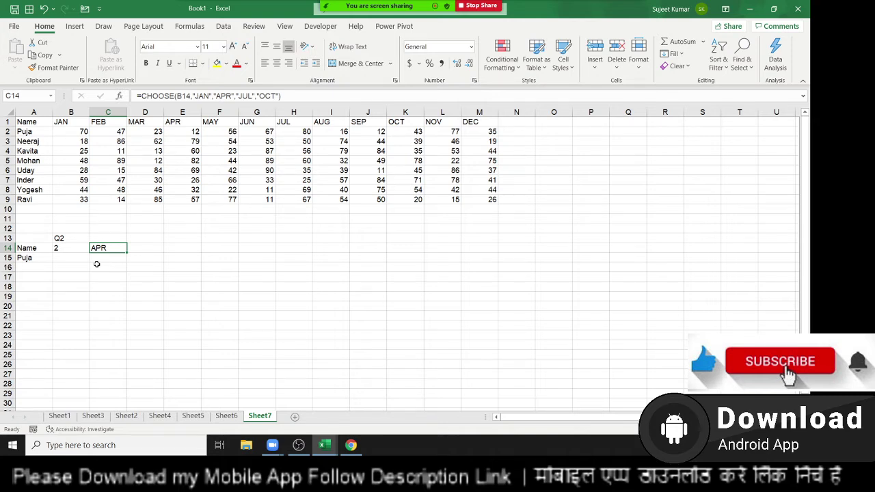
{"action": "key", "text": "F2"}
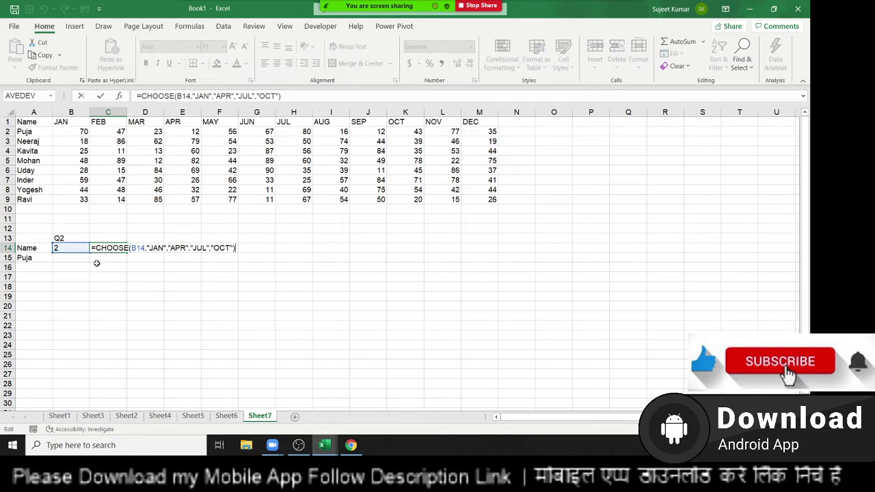
{"action": "double_click", "coordinate": [156, 248]}
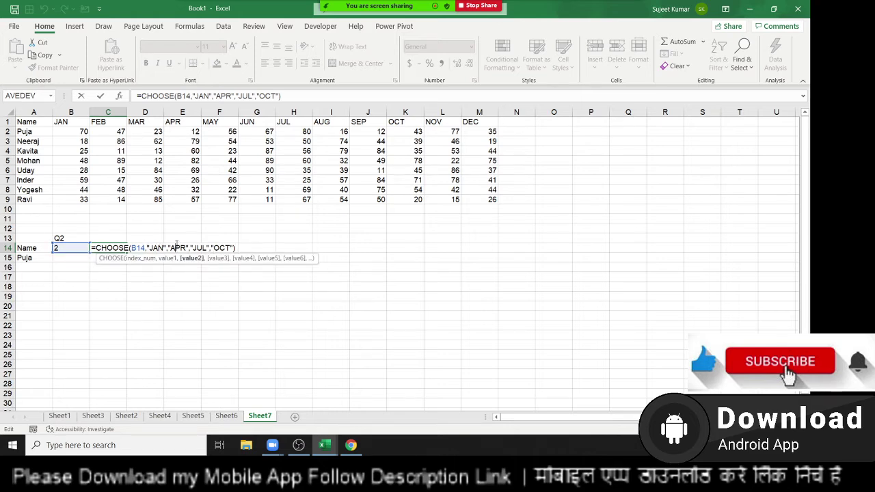
{"action": "double_click", "coordinate": [178, 248]}
{"action": "double_click", "coordinate": [200, 247]}
{"action": "double_click", "coordinate": [222, 248]}
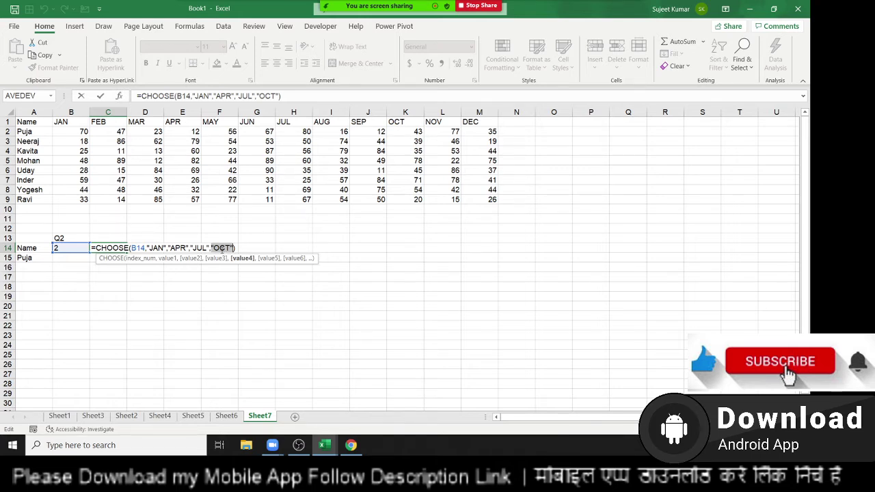
{"action": "key", "text": "Return"}
Move from Puja's name in A15 through row 14 to cell B15.
{"action": "key", "text": "Left"}
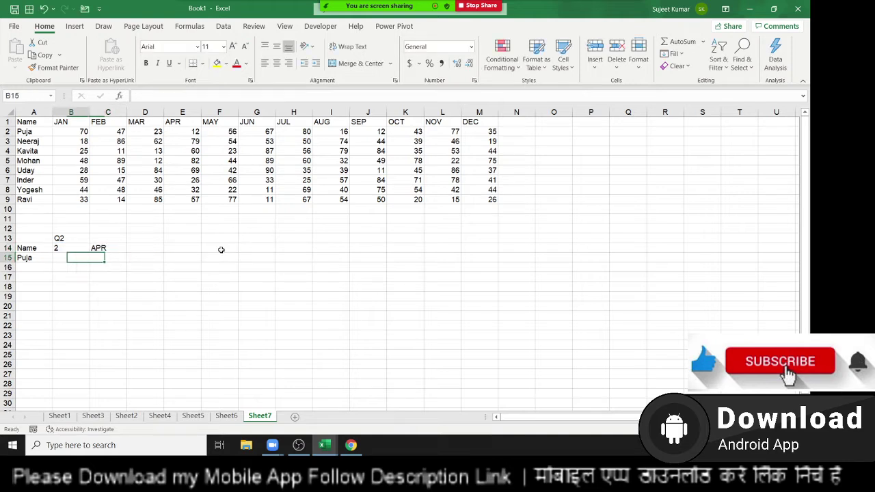
{"action": "key", "text": "Left"}
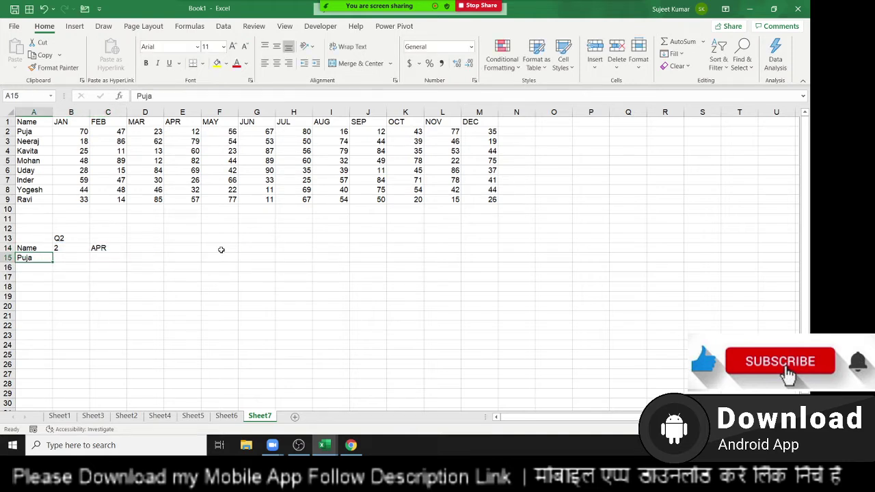
{"action": "key", "text": "Up"}
{"action": "key", "text": "Right"}
{"action": "key", "text": "Right"}
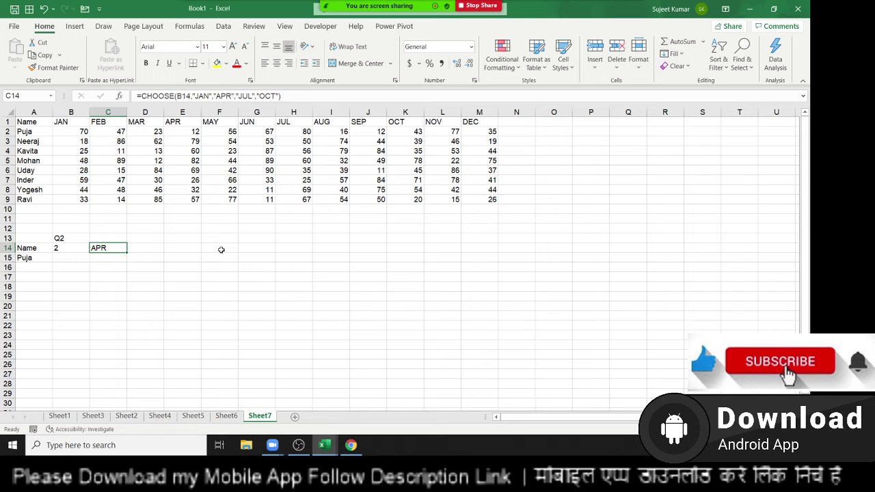
{"action": "key", "text": "Right"}
{"action": "key", "text": "Down"}
{"action": "key", "text": "Left"}
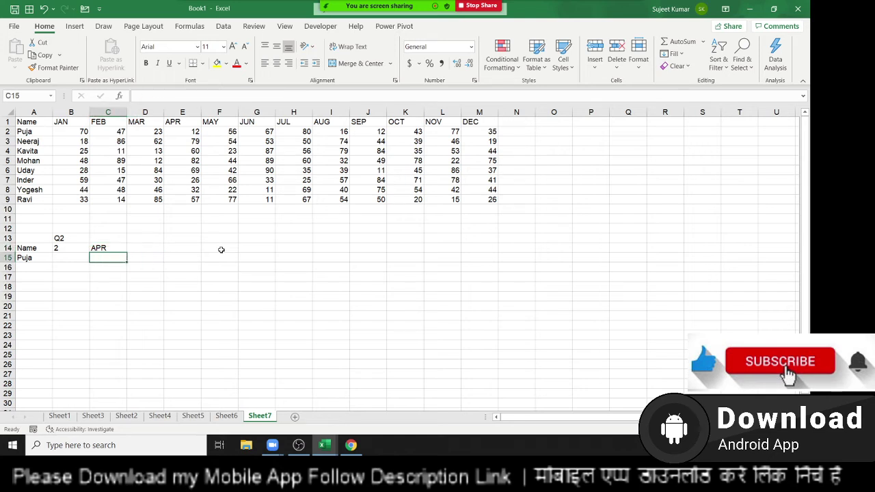
{"action": "key", "text": "Left"}
Enter =MATCH(A15,A1:A9,0) in B15 to find Puja's position in the Name column.
{"action": "type", "text": "=m"}
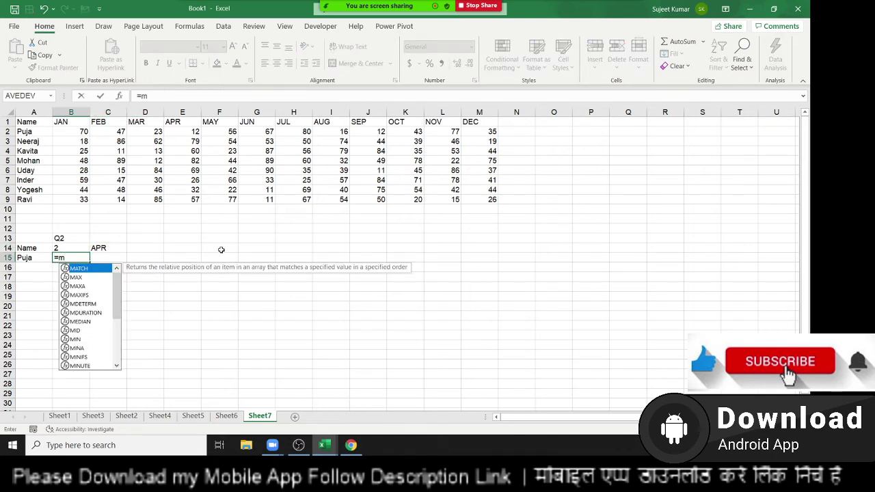
{"action": "key", "text": "Tab"}
{"action": "key", "text": "Left"}
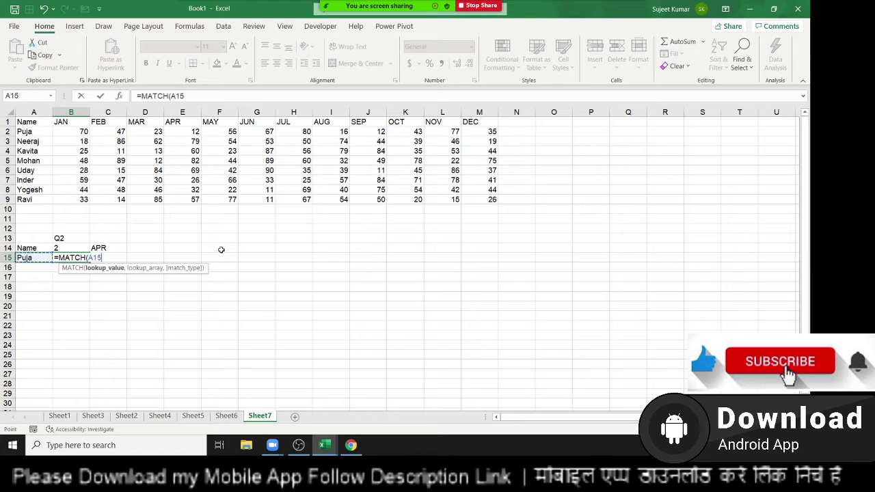
{"action": "type", "text": ","}
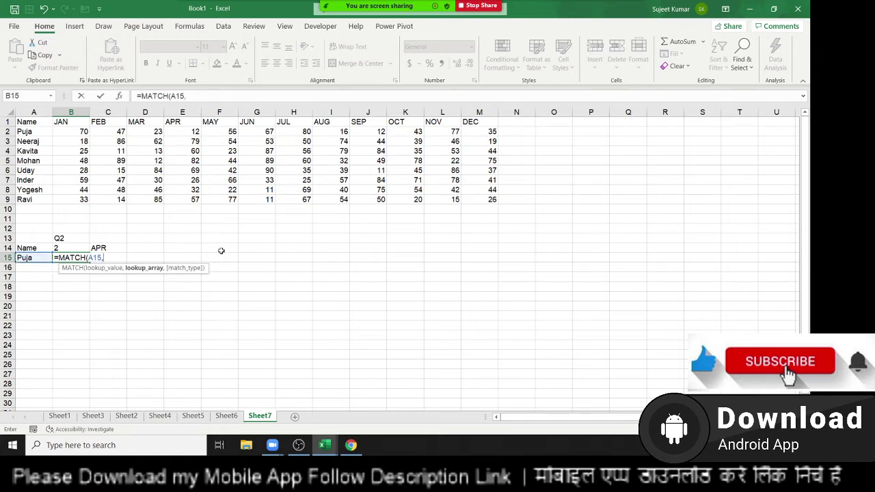
{"action": "left_click_drag", "start_coordinate": [30, 201], "coordinate": [31, 122]}
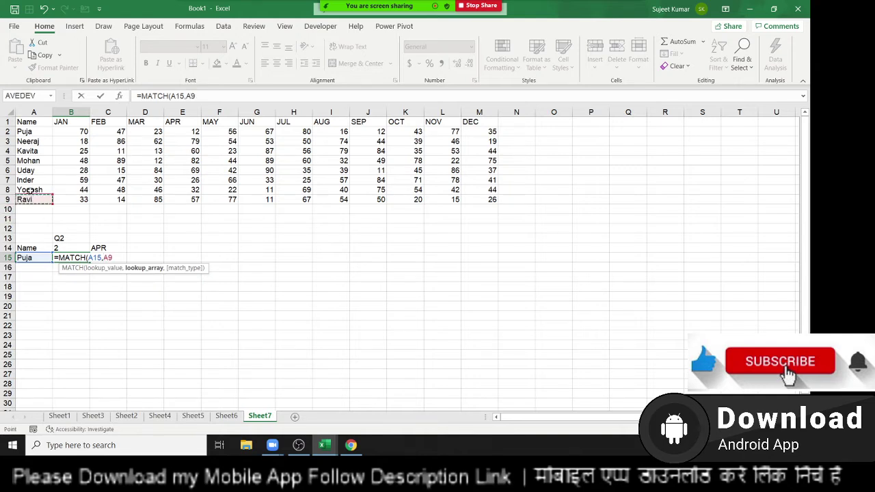
{"action": "type", "text": "1:A9,"}
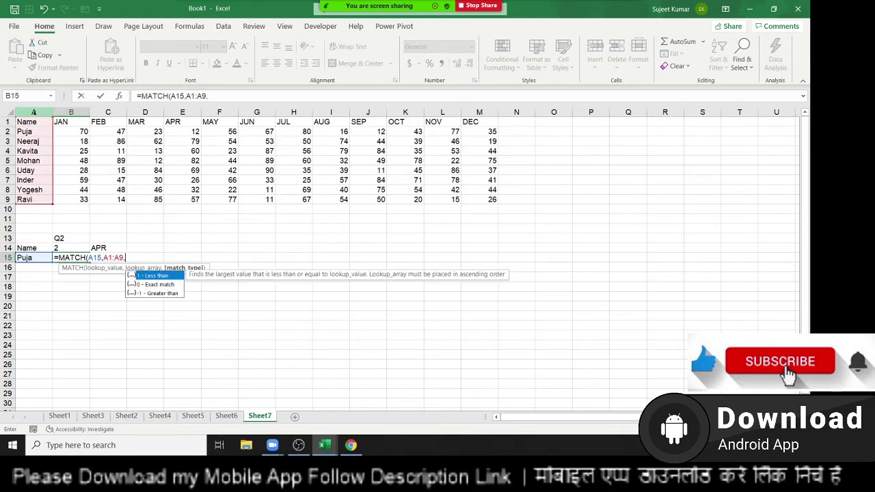
{"action": "type", "text": "0)"}
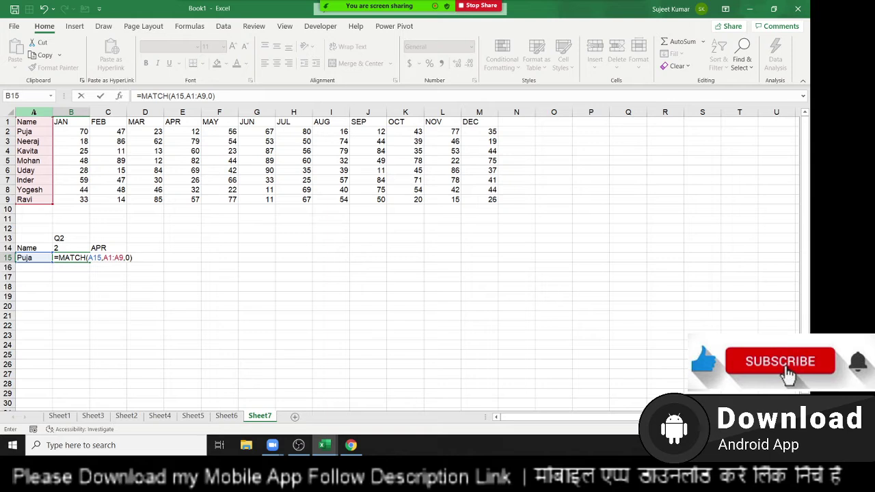
{"action": "key", "text": "ctrl+Return"}
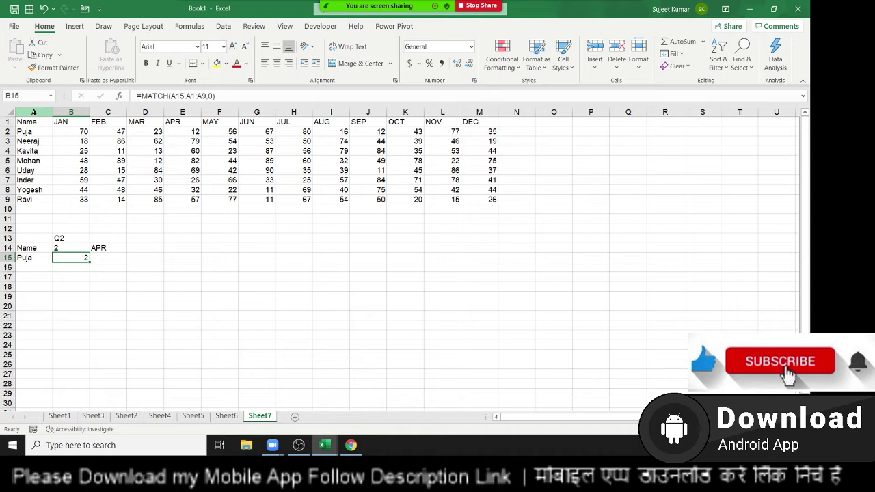
Review B15's result of 2 against Puja's entry in A2.
{"action": "left_click", "coordinate": [71, 267]}
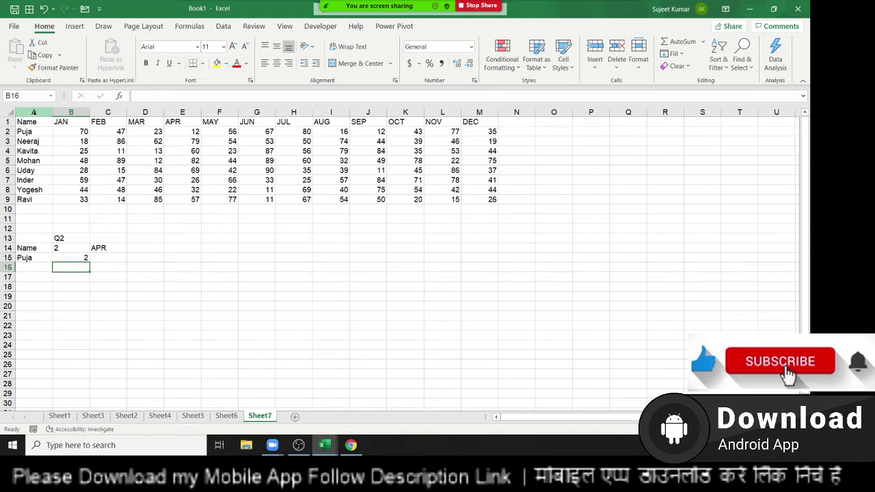
{"action": "key", "text": "Up"}
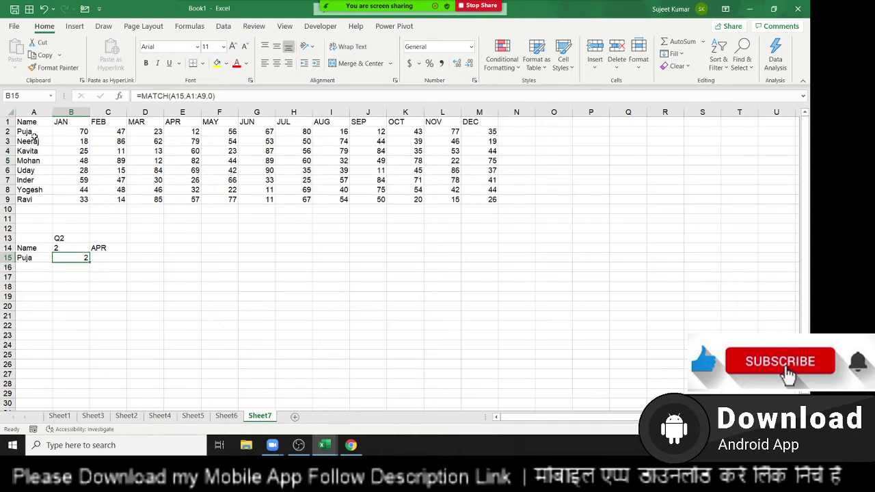
{"action": "left_click", "coordinate": [35, 134]}
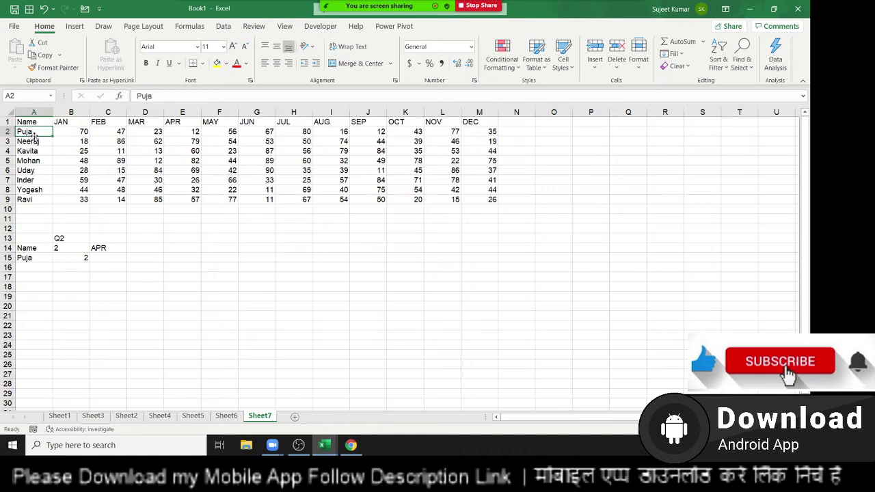
{"action": "left_click", "coordinate": [152, 246]}
Enter =MATCH(C14,A1:M1,0) in D14, returning 5 as APR's header position.
{"action": "type", "text": "=mat"}
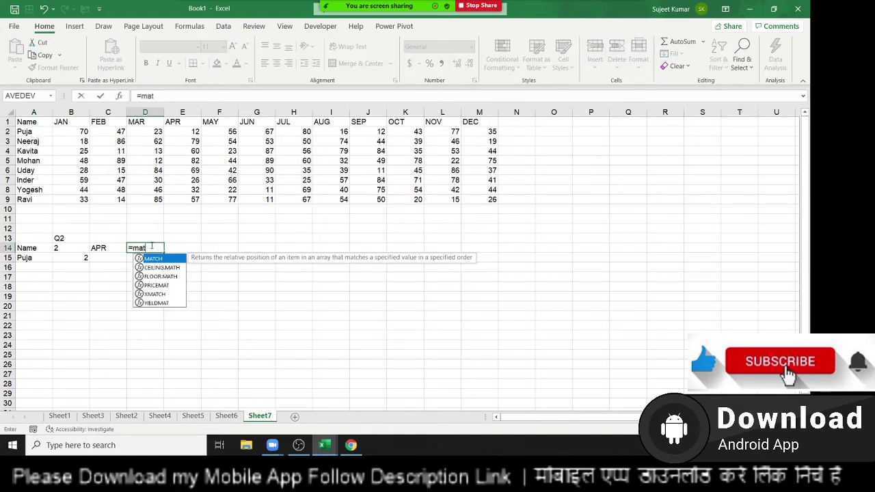
{"action": "key", "text": "Tab"}
{"action": "key", "text": "Left"}
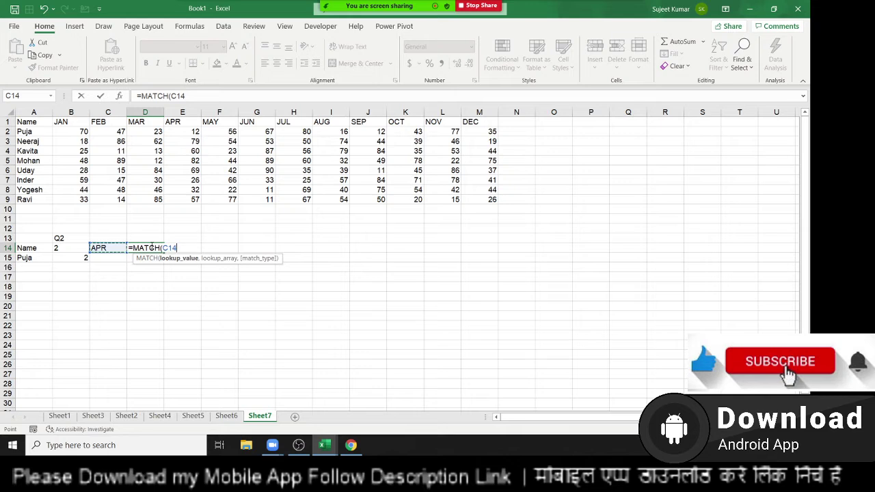
{"action": "type", "text": ","}
{"action": "mouse_move", "coordinate": [23, 122]}
{"action": "left_mouse_down"}
{"action": "mouse_move", "coordinate": [479, 117]}
{"action": "mouse_move", "coordinate": [473, 106]}
{"action": "left_mouse_up"}
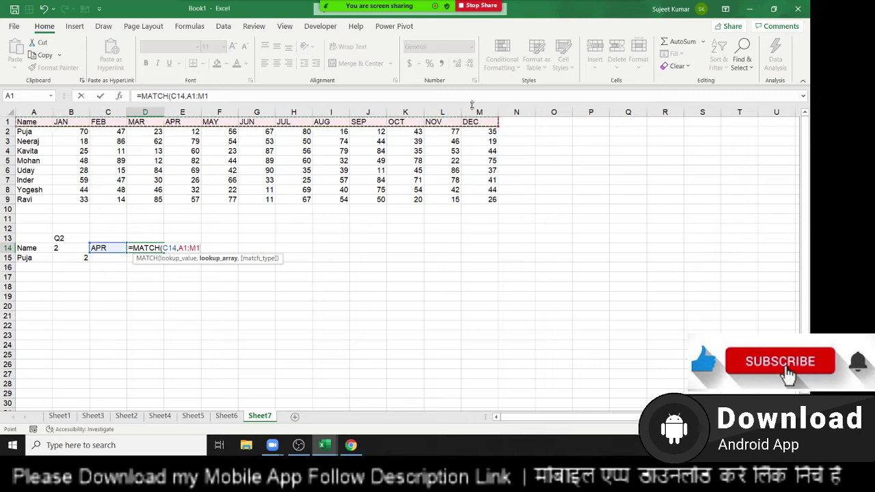
{"action": "type", "text": ",0)"}
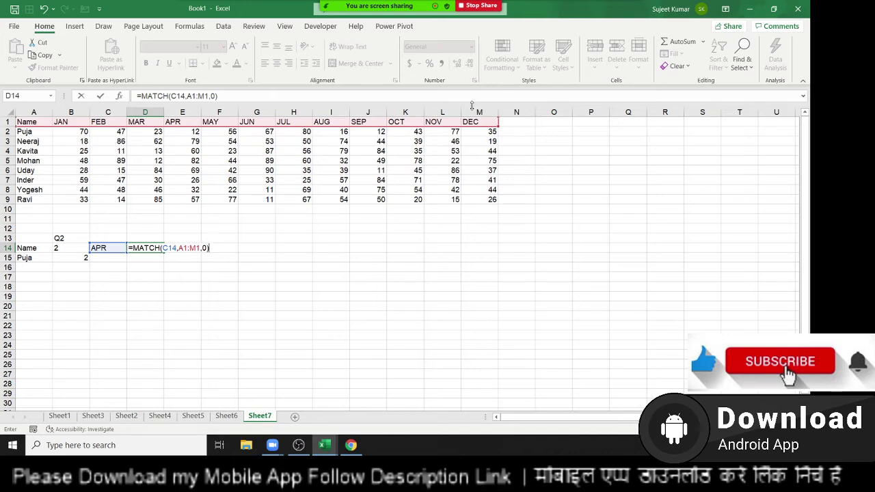
{"action": "key", "text": "ctrl+Return"}
{"action": "key", "text": "Return"}
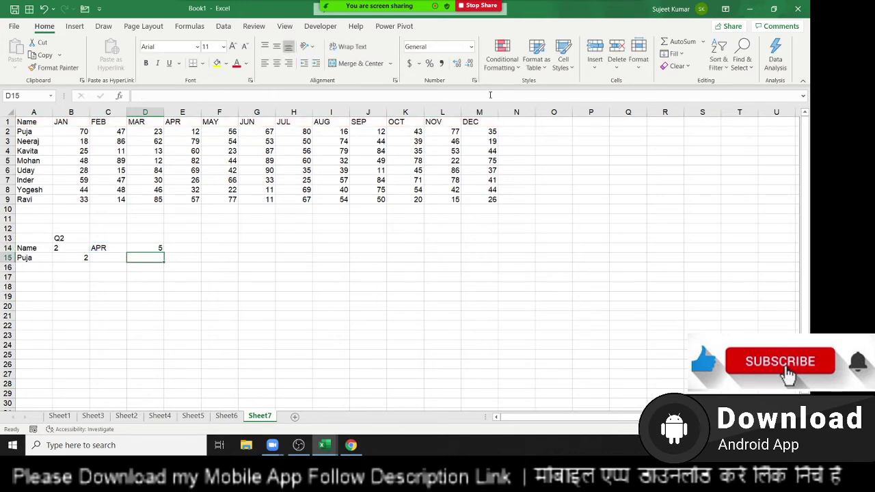
Review B15, D14's MATCH formula and Puja's APR value 12 in E2.
{"action": "left_click", "coordinate": [72, 261]}
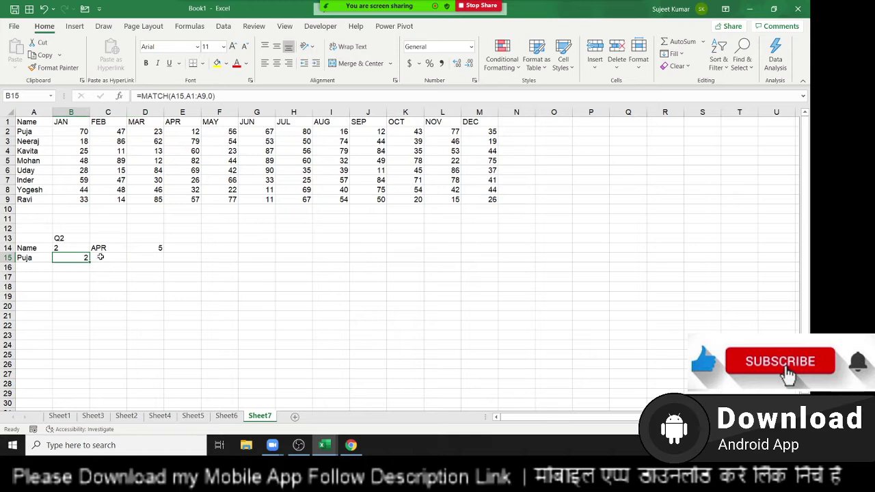
{"action": "left_click", "coordinate": [154, 251]}
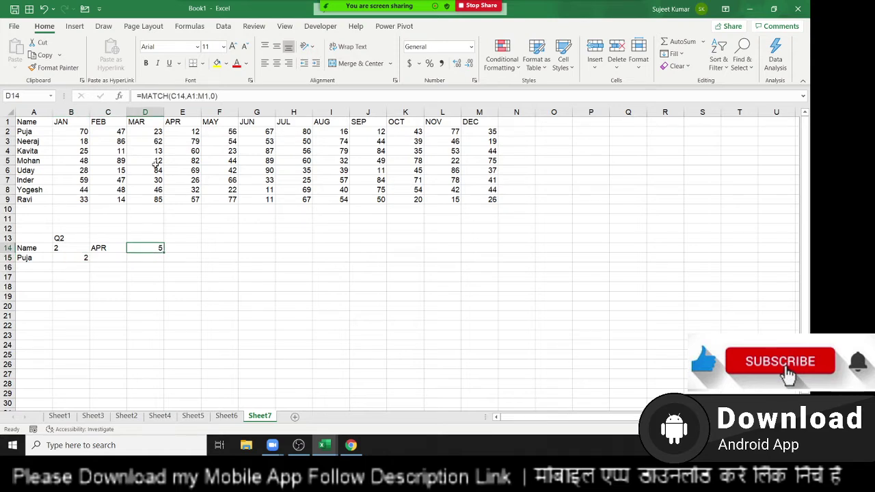
{"action": "left_click", "coordinate": [176, 133]}
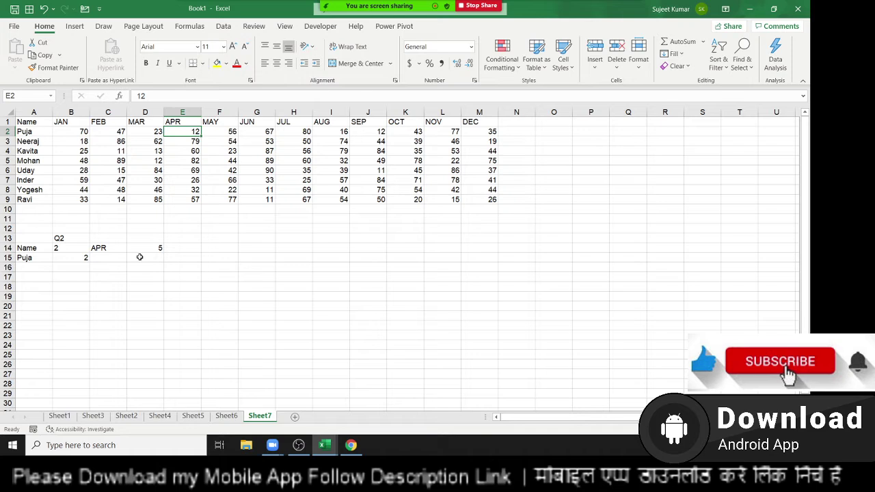
Enter '=SUM(E2:G2) in F15 so it displays as plain text.
{"action": "left_click", "coordinate": [215, 255]}
{"action": "type", "text": "=s"}
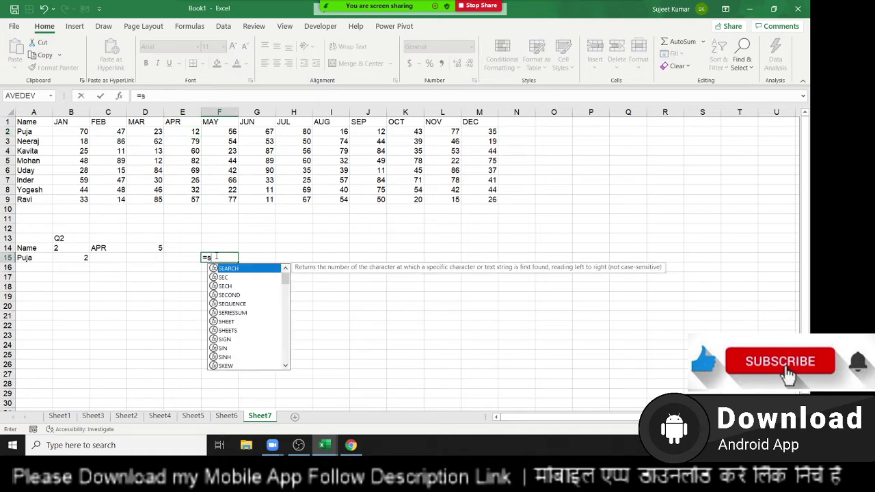
{"action": "type", "text": "um"}
{"action": "key", "text": "Tab"}
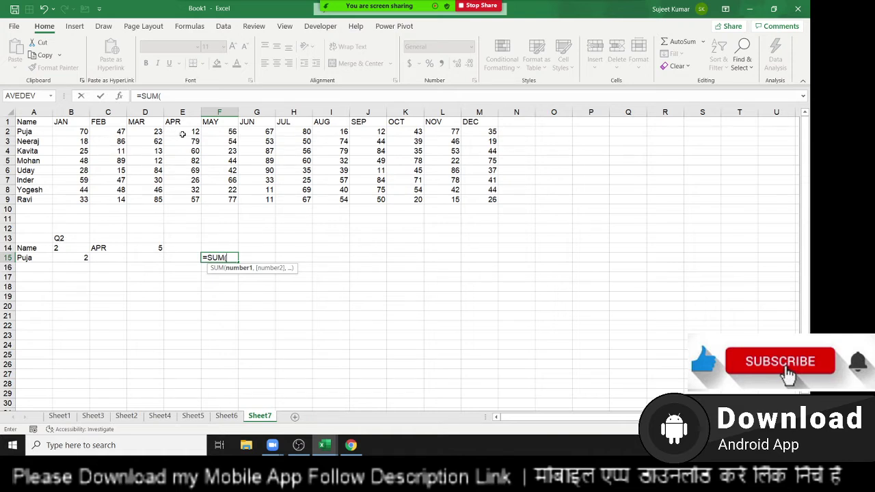
{"action": "left_click_drag", "start_coordinate": [183, 134], "coordinate": [262, 131]}
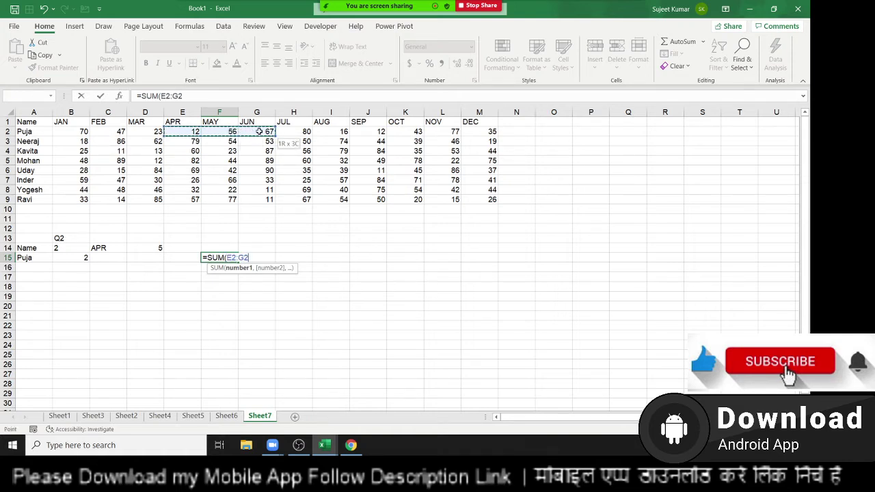
{"action": "type", "text": ")"}
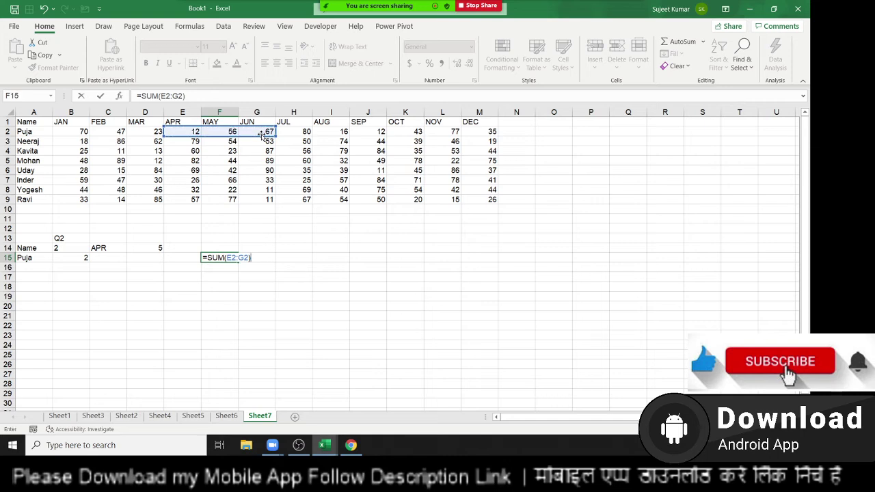
{"action": "left_click", "coordinate": [136, 96]}
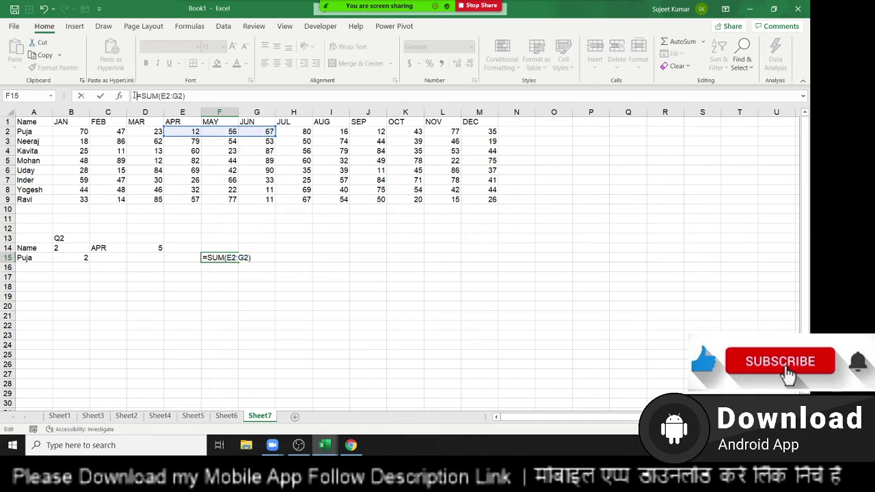
{"action": "type", "text": "'"}
{"action": "key", "text": "Return"}
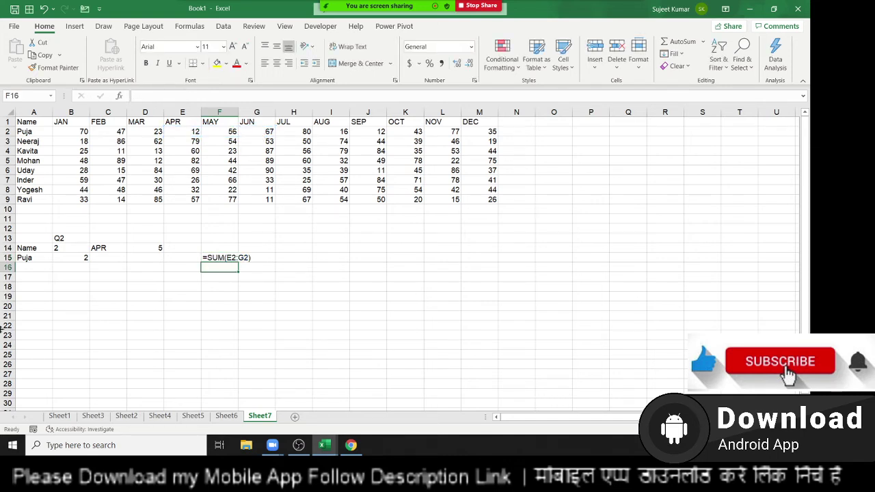
{"action": "left_click", "coordinate": [107, 259]}
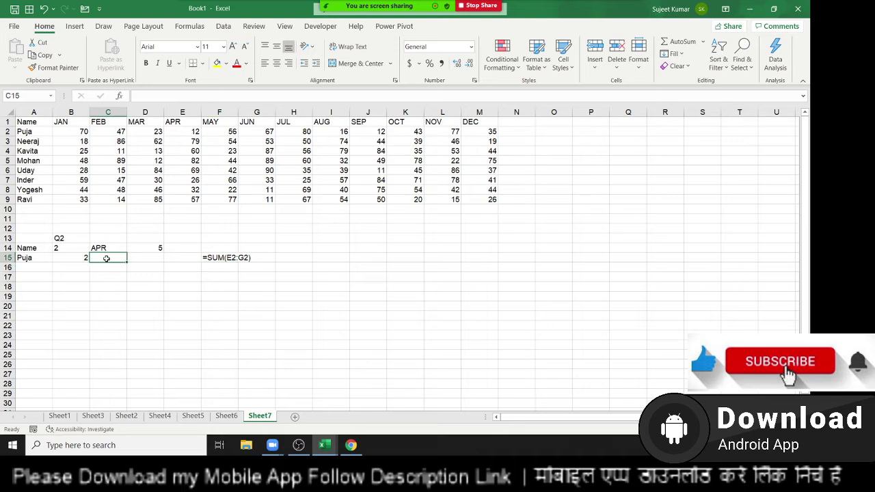
Enter =ADDRESS(B15,D14) in C15, returning $E$2.
{"action": "type", "text": "=addr"}
{"action": "key", "text": "Tab"}
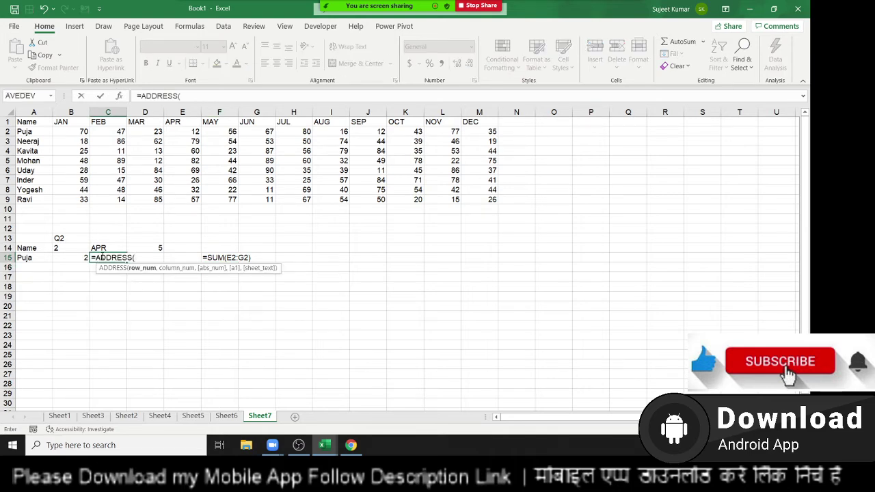
{"action": "left_click", "coordinate": [80, 257]}
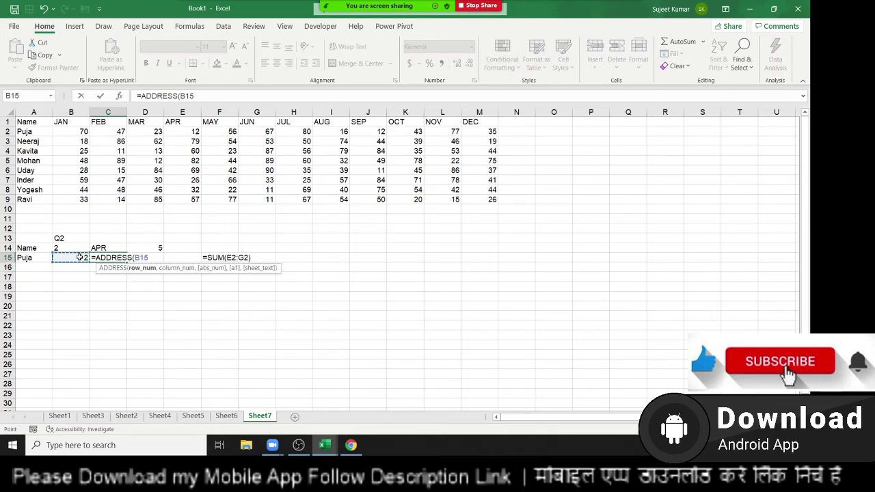
{"action": "type", "text": ","}
{"action": "left_click", "coordinate": [158, 248]}
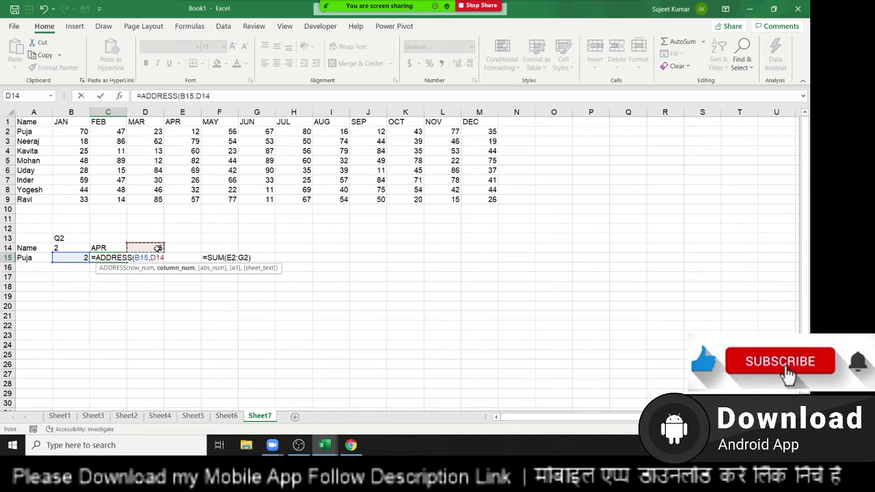
{"action": "key", "text": "Return"}
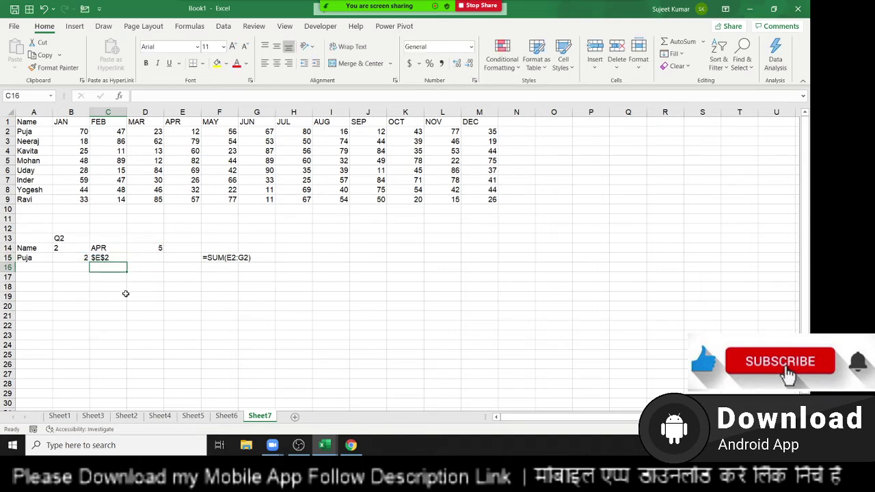
Enter =ADDRESS(B15,D14+2) in D15, returning $G$2.
{"action": "left_click", "coordinate": [143, 257]}
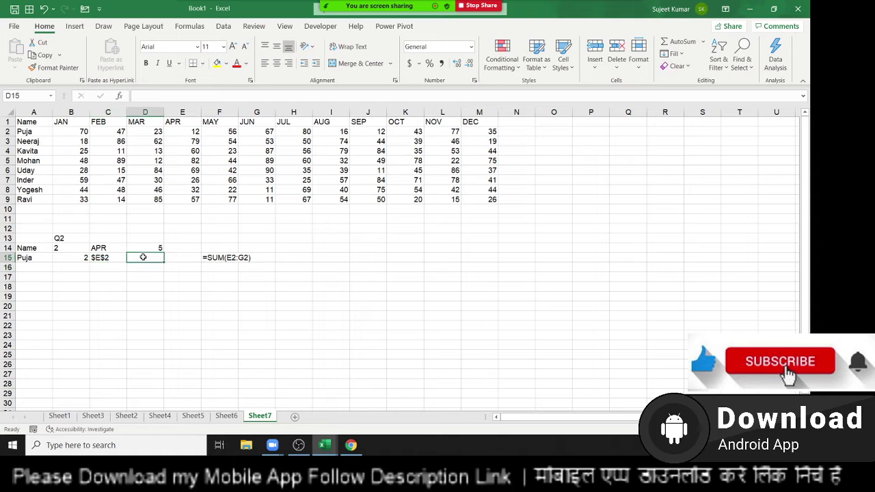
{"action": "type", "text": "="}
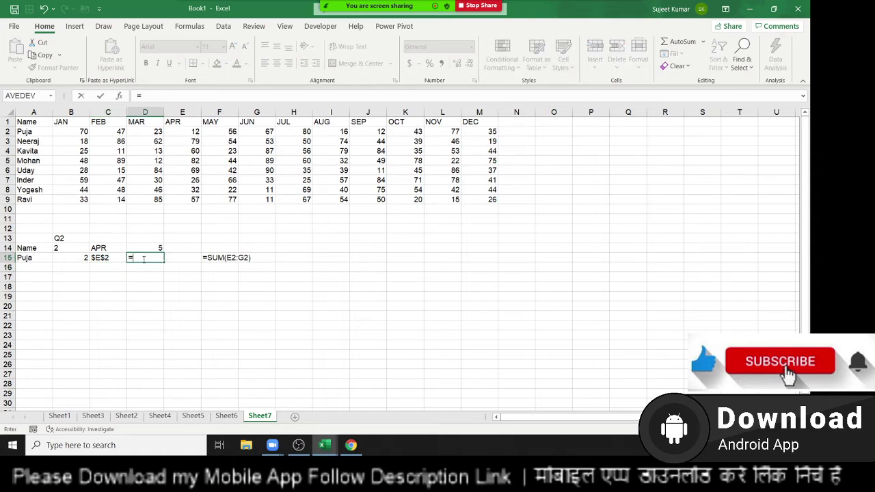
{"action": "type", "text": "add"}
{"action": "key", "text": "Tab"}
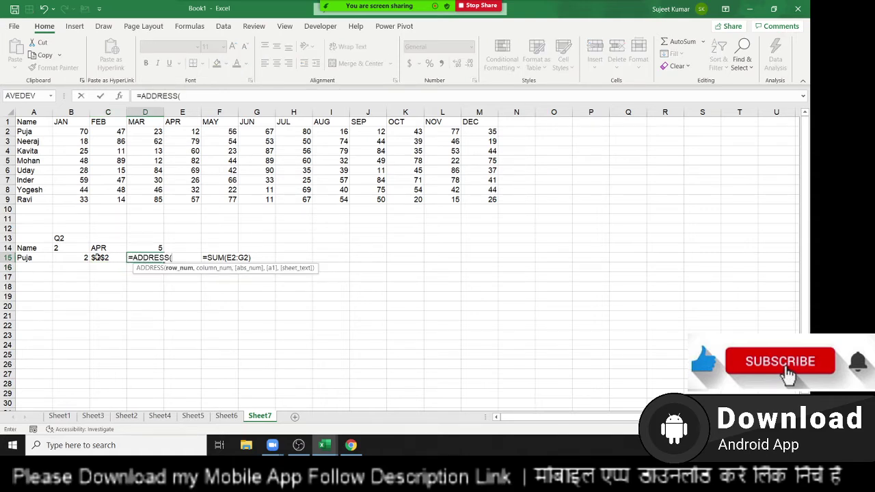
{"action": "left_click", "coordinate": [83, 258]}
{"action": "type", "text": ","}
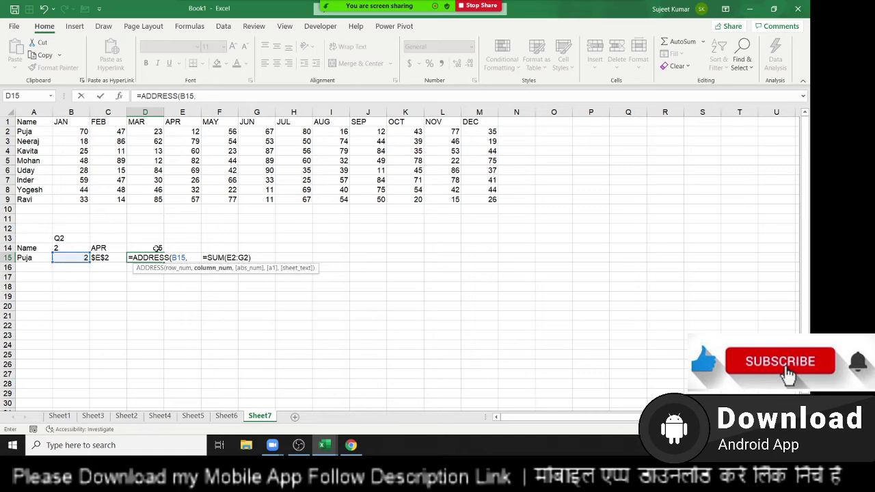
{"action": "left_click", "coordinate": [158, 248]}
{"action": "type", "text": "+2"}
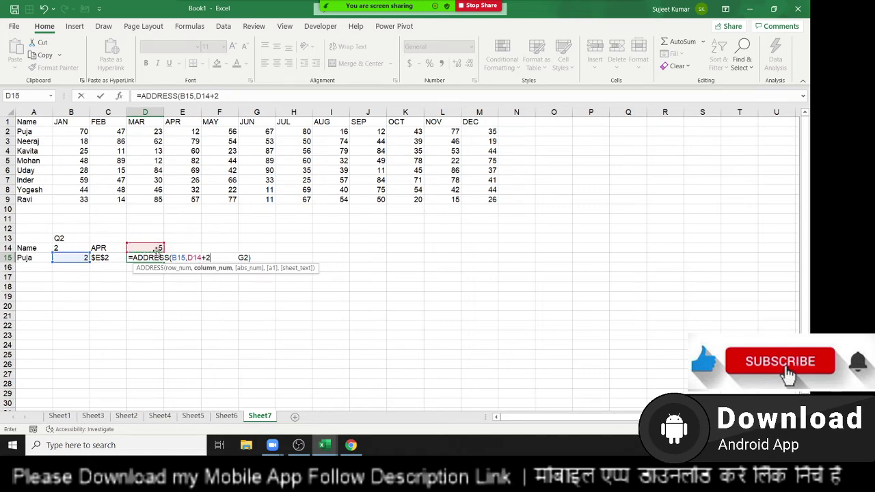
{"action": "type", "text": ")"}
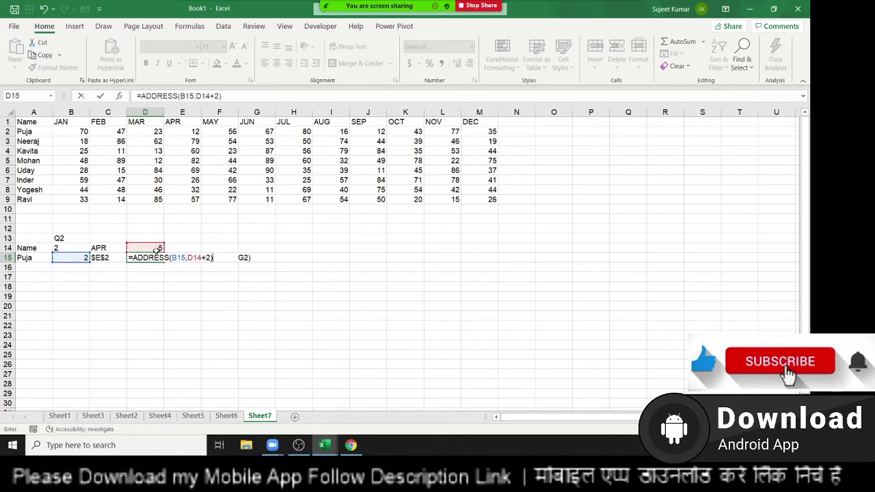
{"action": "key", "text": "Return"}
Review and compare the ADDRESS formulas in D15 and C15.
{"action": "key", "text": "Up"}
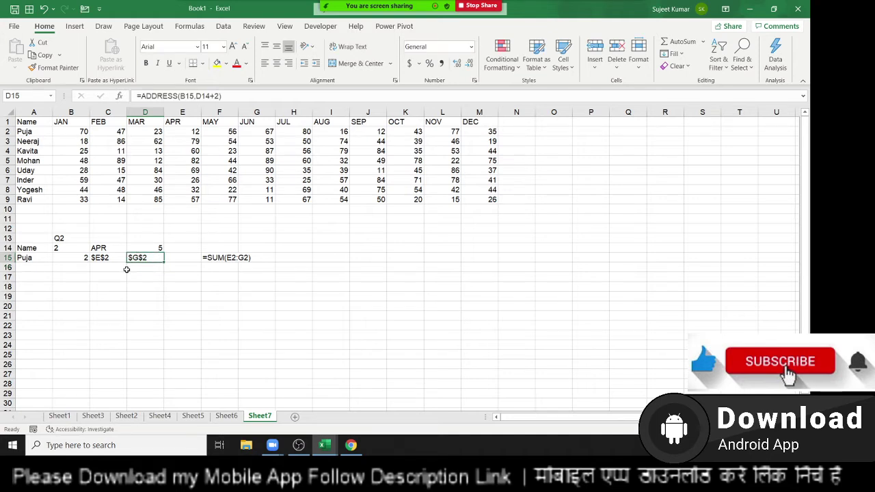
{"action": "left_click", "coordinate": [101, 260]}
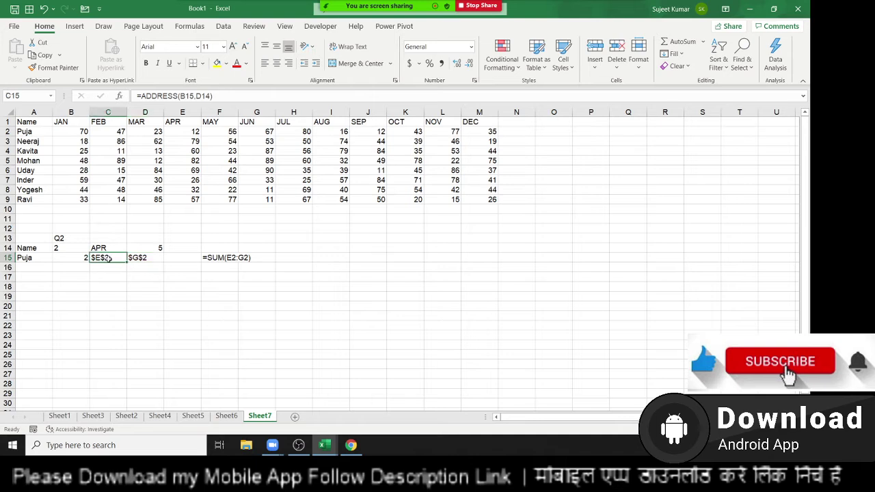
{"action": "left_click", "coordinate": [137, 258]}
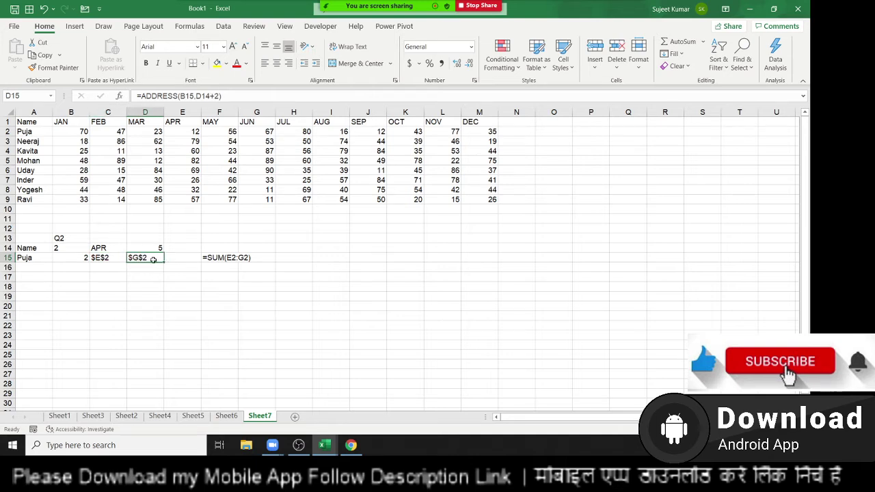
{"action": "double_click", "coordinate": [151, 258]}
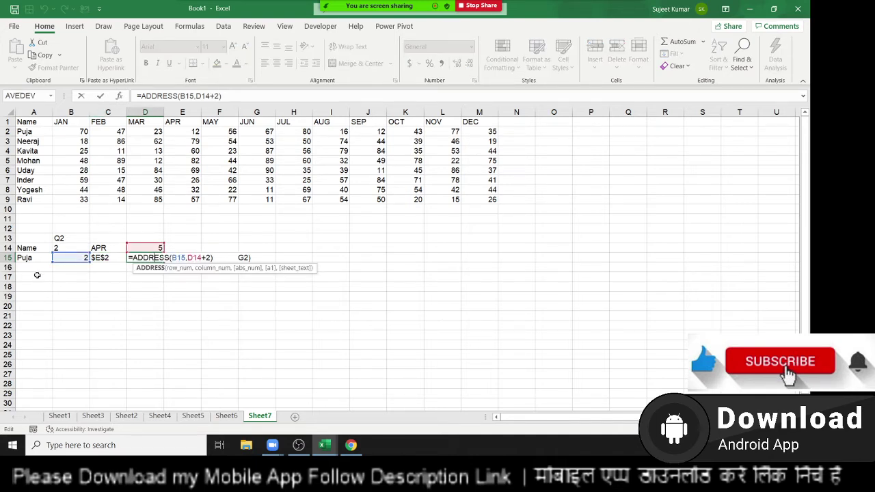
{"action": "key", "text": "Escape"}
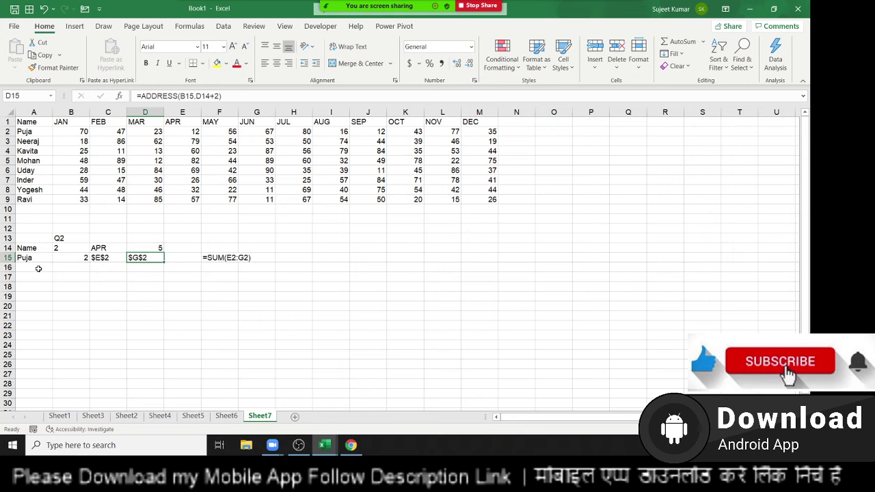
{"action": "key", "text": "Left"}
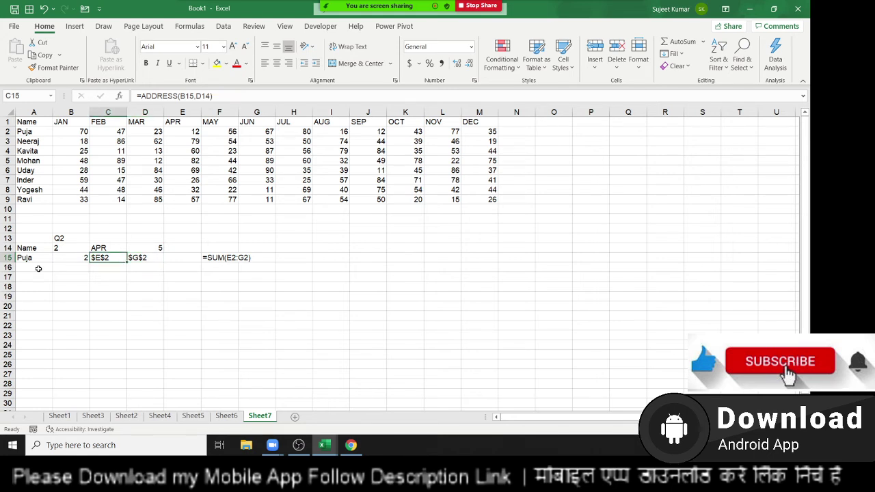
{"action": "key", "text": "F2"}
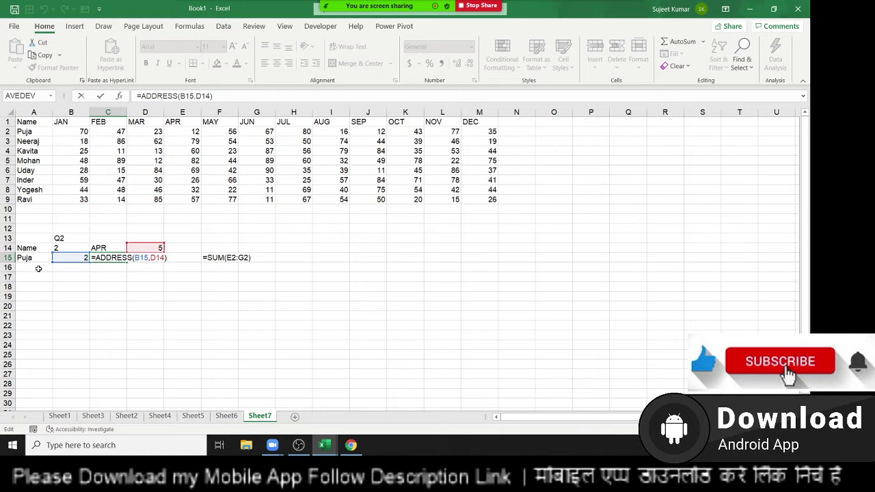
{"action": "key", "text": "ctrl+Return"}
Check the C15 and D15 addresses against Puja's APR value in E2 and JUN value in G2.
{"action": "key", "text": "Right"}
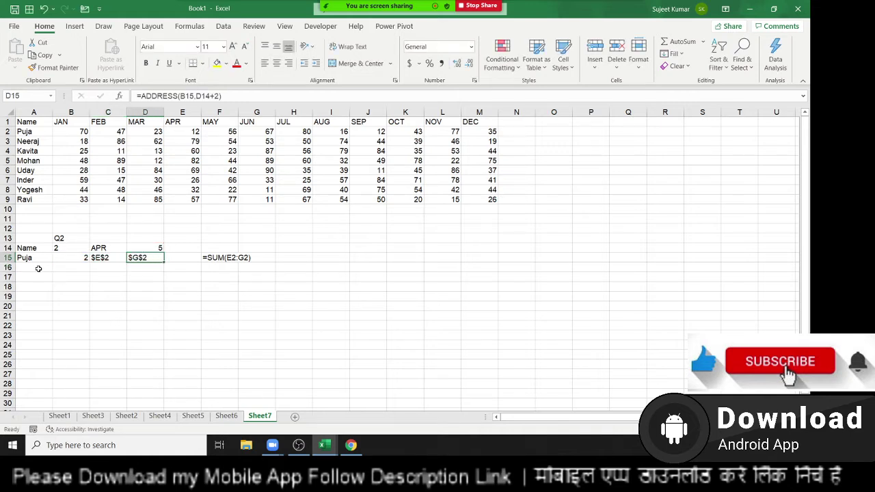
{"action": "key", "text": "Left"}
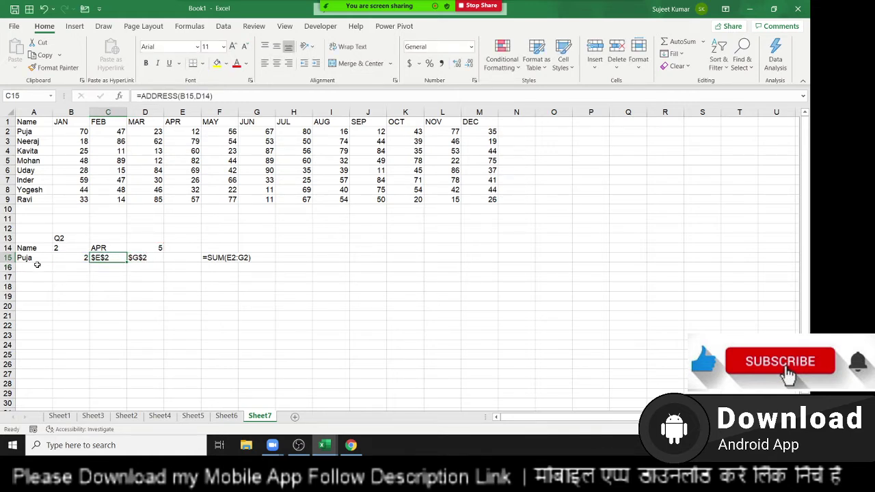
{"action": "left_click", "coordinate": [168, 134]}
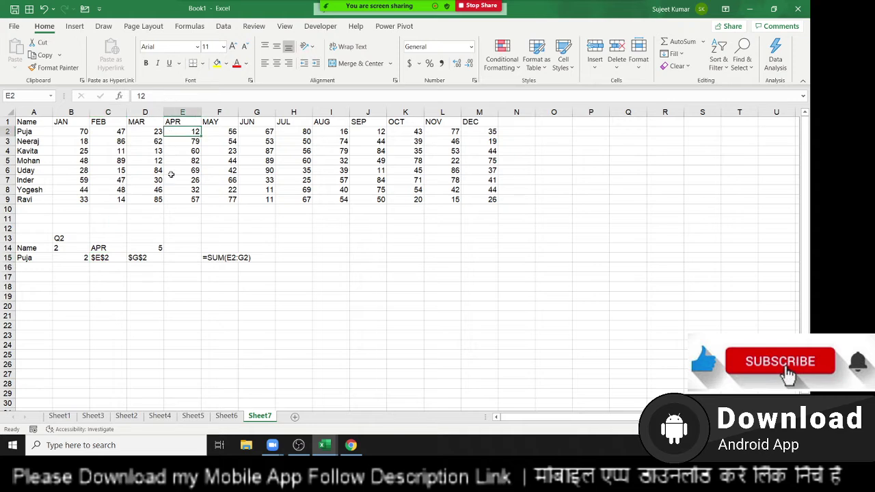
{"action": "left_click", "coordinate": [269, 133]}
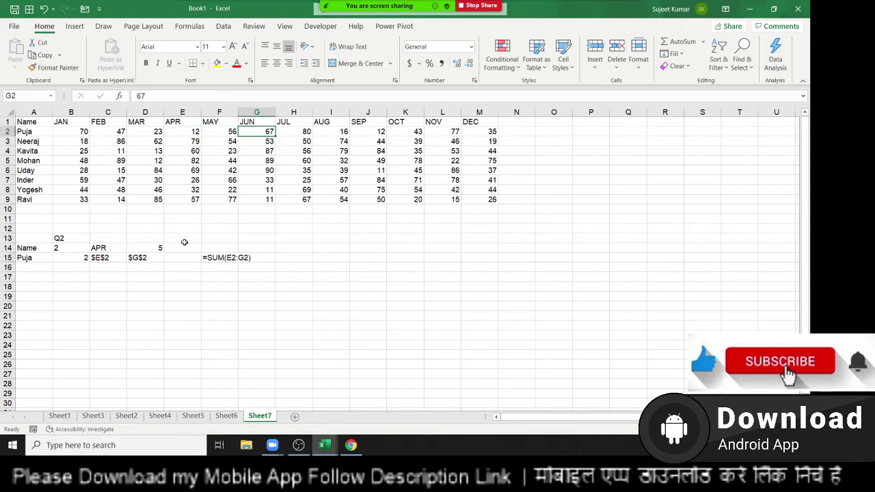
{"action": "double_click", "coordinate": [129, 260]}
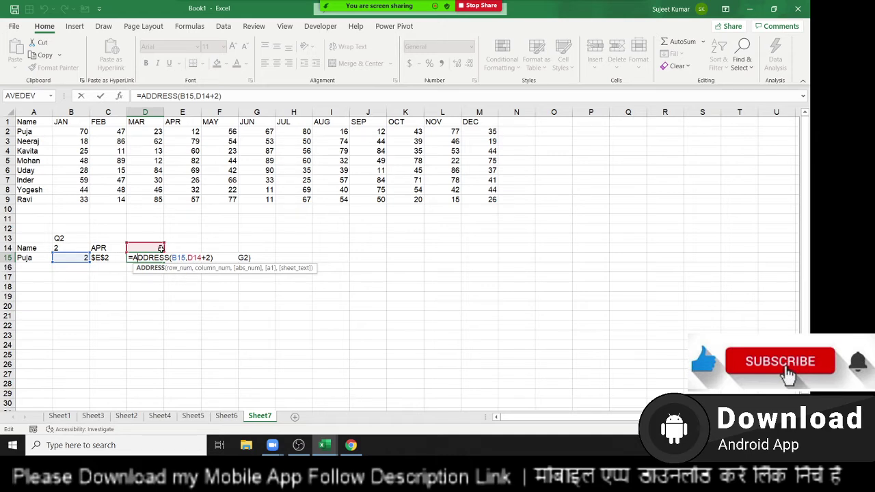
{"action": "key", "text": "ctrl+Return"}
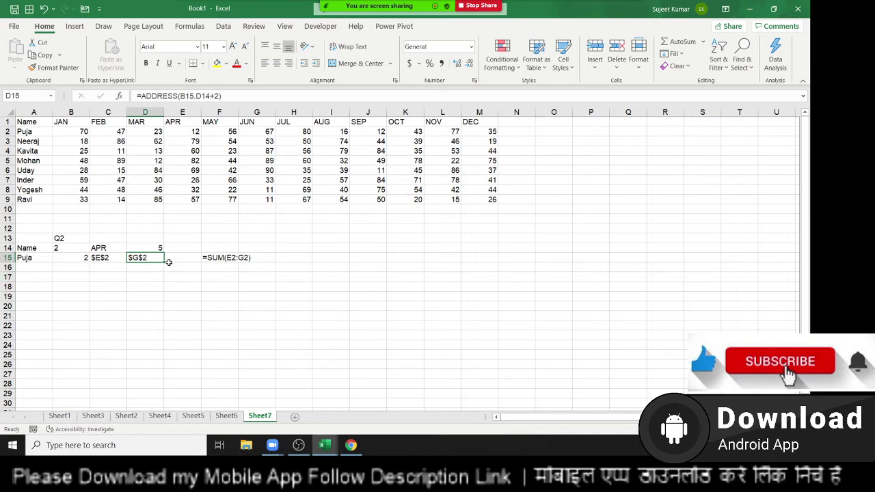
Enter =C15&":"&D15 in E15 to produce $E$2:$G$2, and autofit column E.
{"action": "left_click", "coordinate": [174, 259]}
{"action": "type", "text": "="}
{"action": "key", "text": "Left"}
{"action": "key", "text": "Left"}
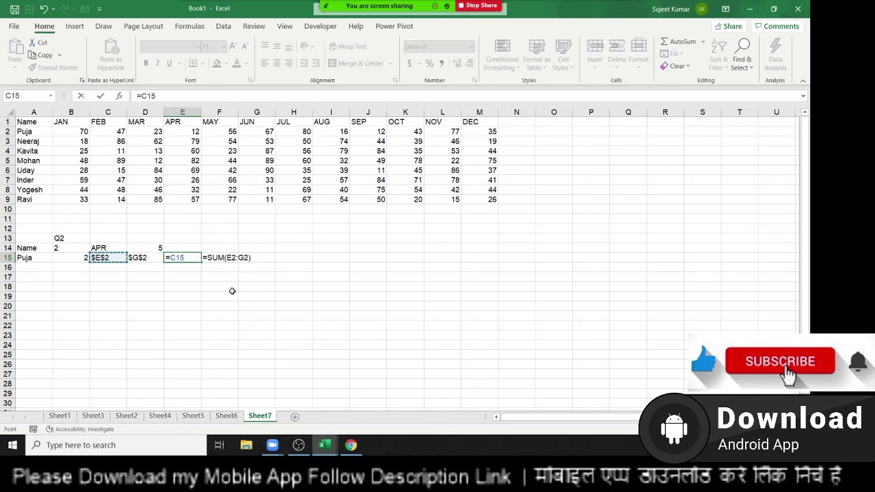
{"action": "type", "text": "&\":\""}
{"action": "type", "text": "&"}
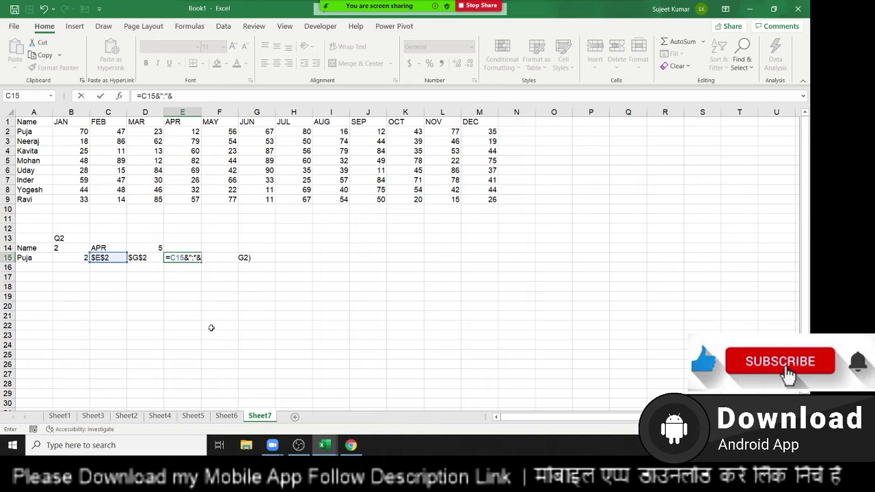
{"action": "type", "text": "D15"}
{"action": "key", "text": "Return"}
{"action": "key", "text": "Up"}
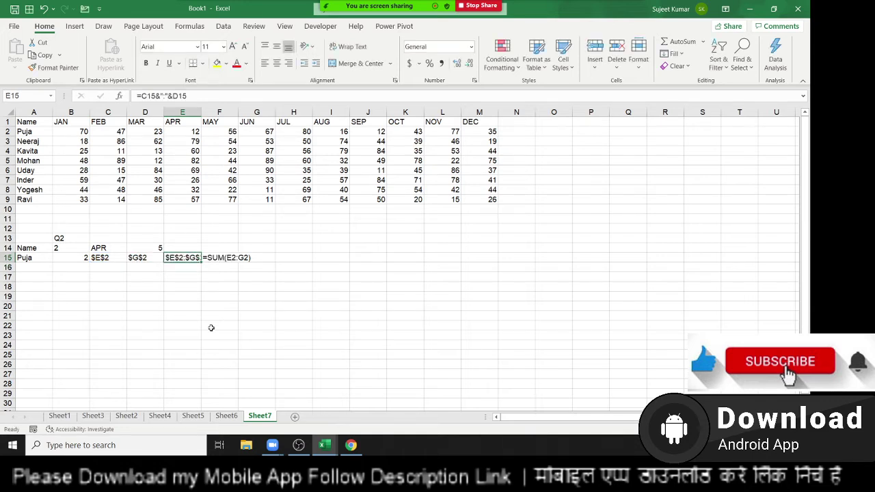
{"action": "double_click", "coordinate": [202, 111]}
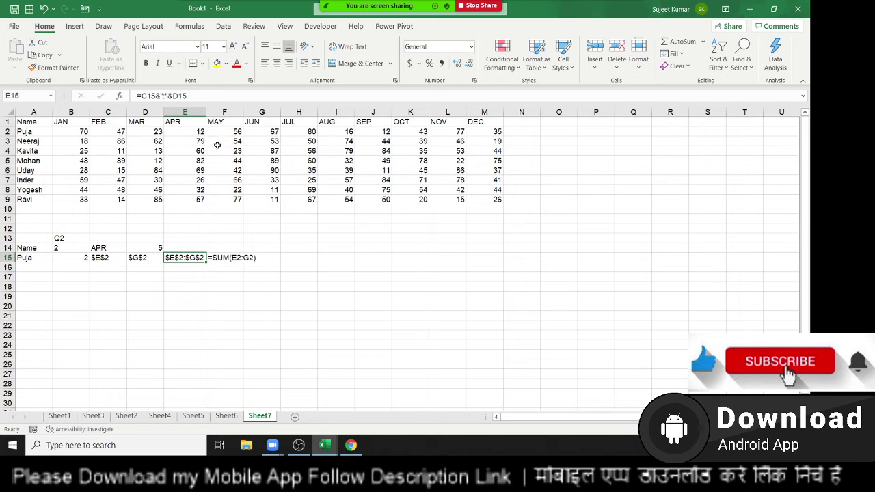
{"action": "left_click", "coordinate": [191, 268]}
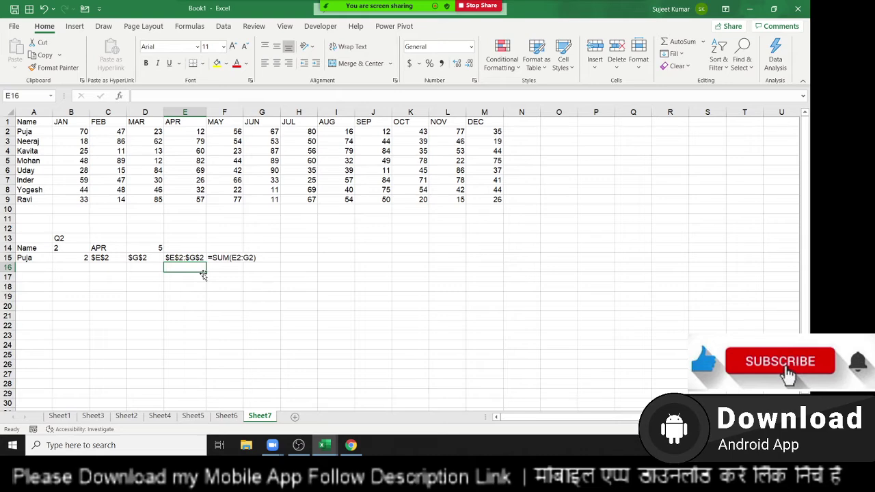
Enter a first SUM formula referencing E15 in E16.
{"action": "type", "text": "=sum"}
{"action": "key", "text": "Tab"}
{"action": "key", "text": "Up"}
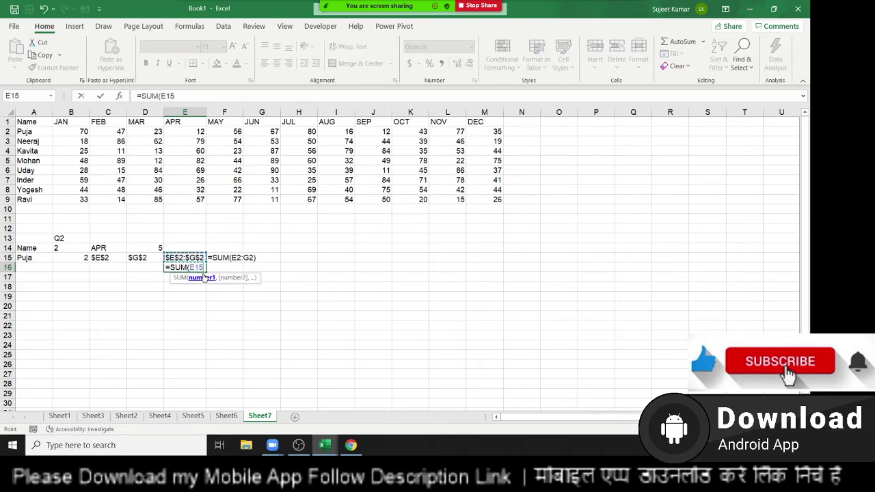
{"action": "key", "text": "Return"}
{"action": "left_click", "coordinate": [204, 270]}
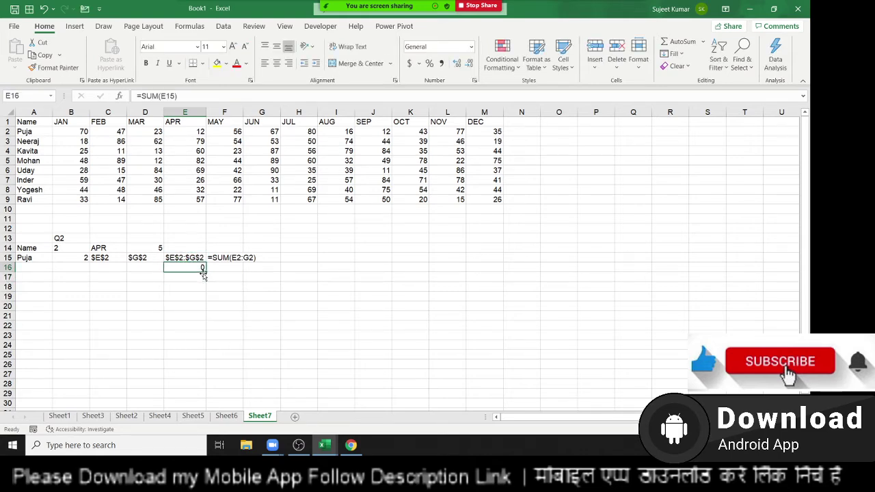
Review the INDIRECT example in C7 and D7 on Sheet6, then return to Sheet7.
{"action": "left_click", "coordinate": [231, 419]}
{"action": "double_click", "coordinate": [205, 262]}
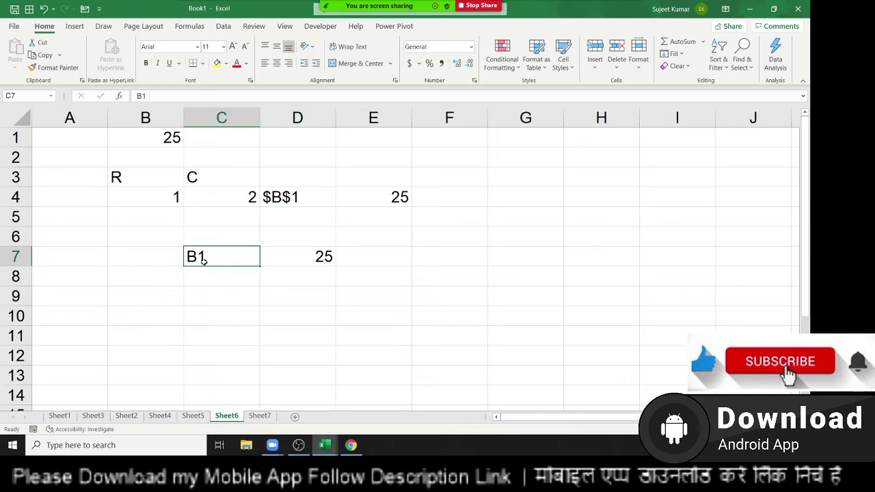
{"action": "key", "text": "Escape"}
{"action": "double_click", "coordinate": [318, 259]}
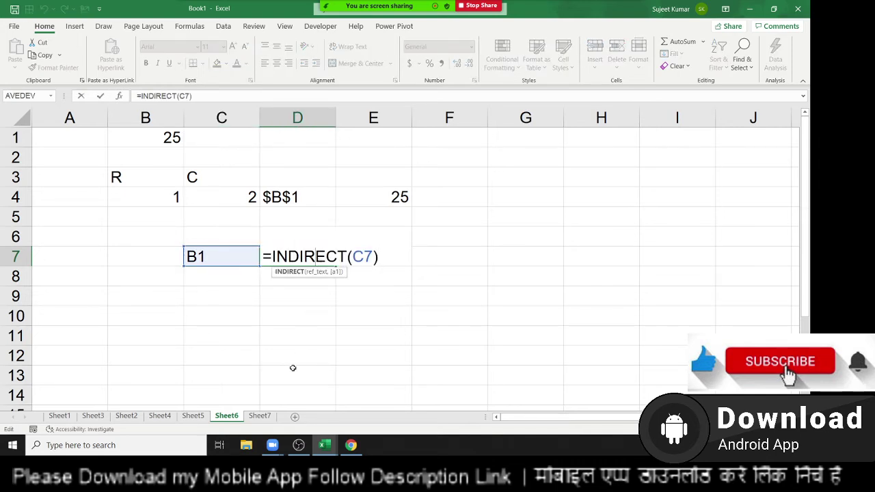
{"action": "key", "text": "Escape"}
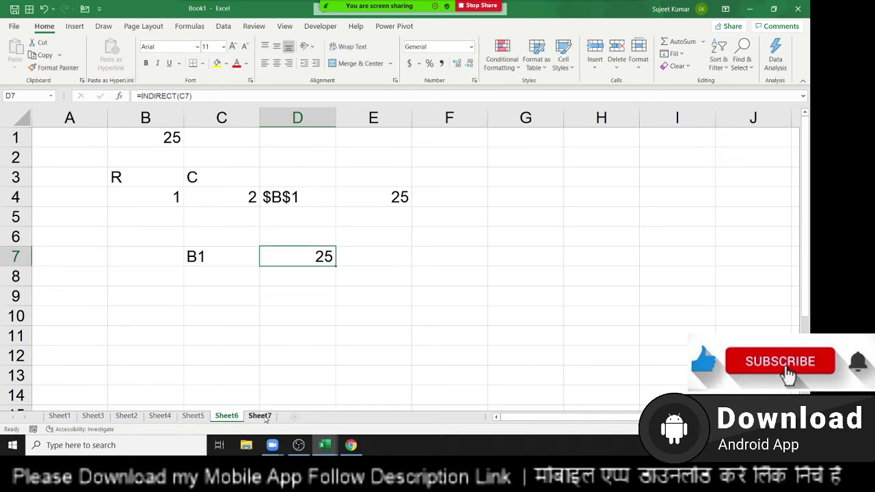
{"action": "left_click", "coordinate": [260, 416]}
Enter =SUM(INDIRECT(E15)) in E16, totalling Puja's APR–JUN values to 135.
{"action": "type", "text": "=s"}
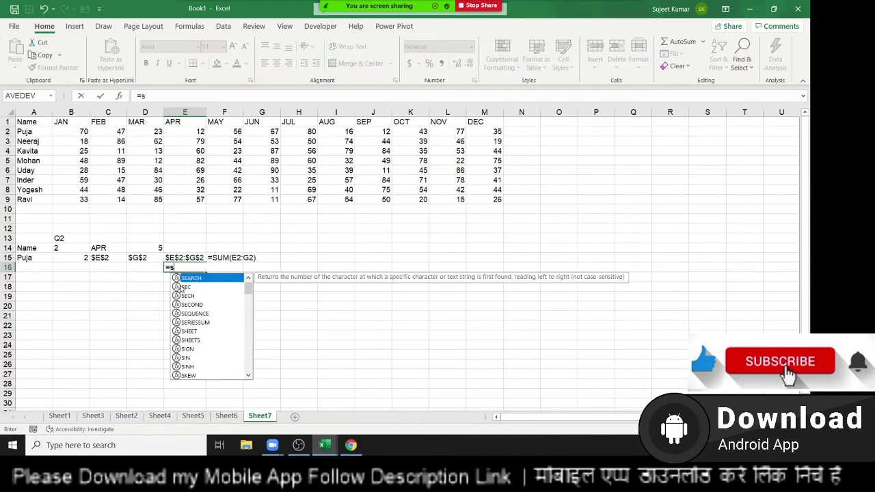
{"action": "type", "text": "um"}
{"action": "key", "text": "Tab"}
{"action": "type", "text": "i"}
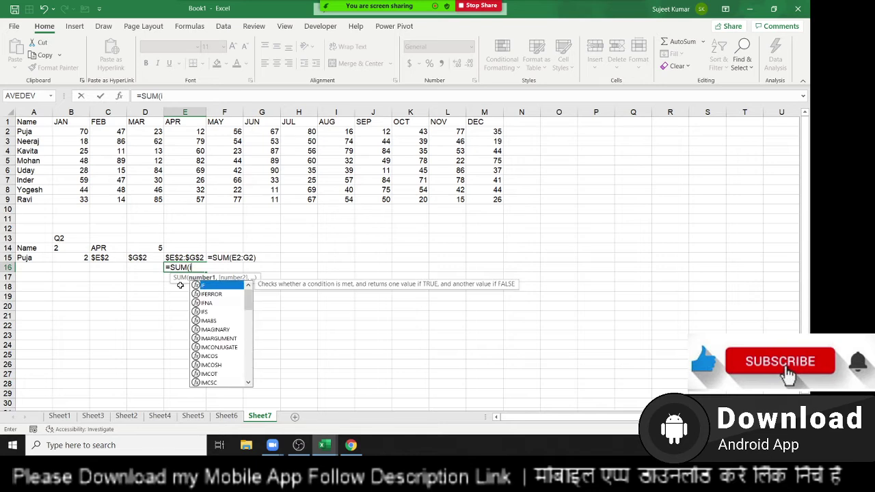
{"action": "type", "text": "n"}
{"action": "key", "text": "Down"}
{"action": "key", "text": "Tab"}
{"action": "key", "text": "Up"}
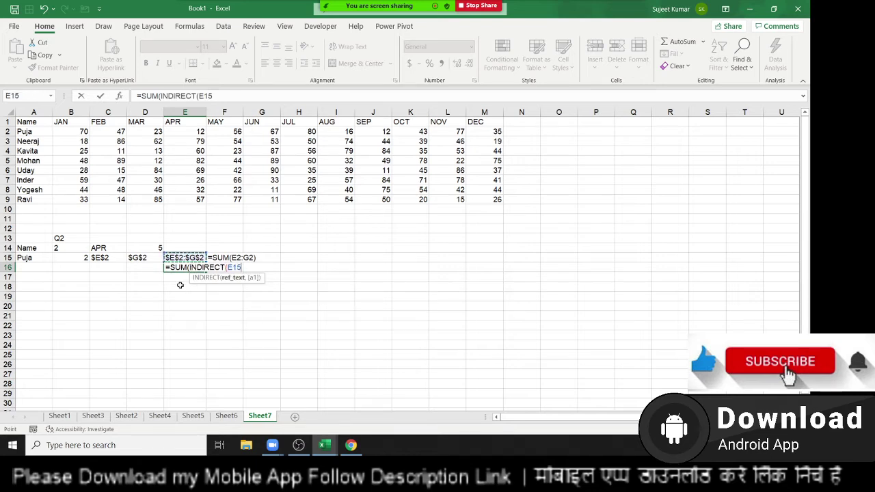
{"action": "key", "text": "Return"}
{"action": "key", "text": "Return"}
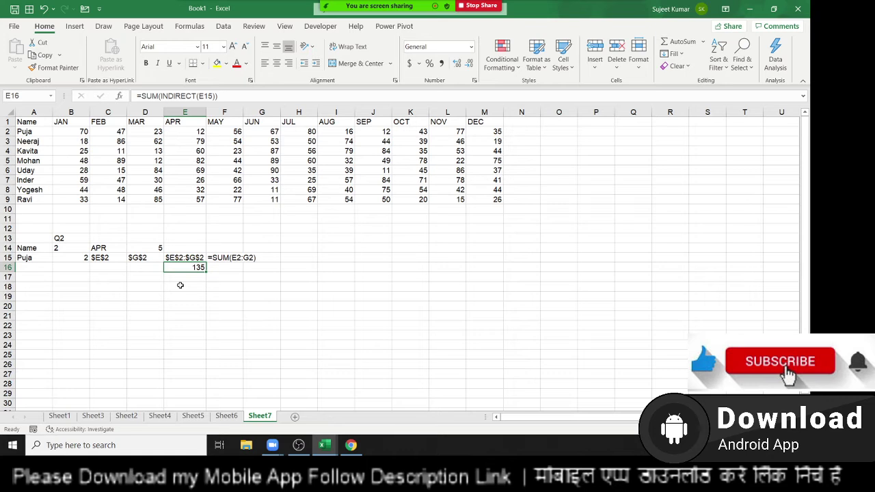
{"action": "left_click", "coordinate": [75, 259]}
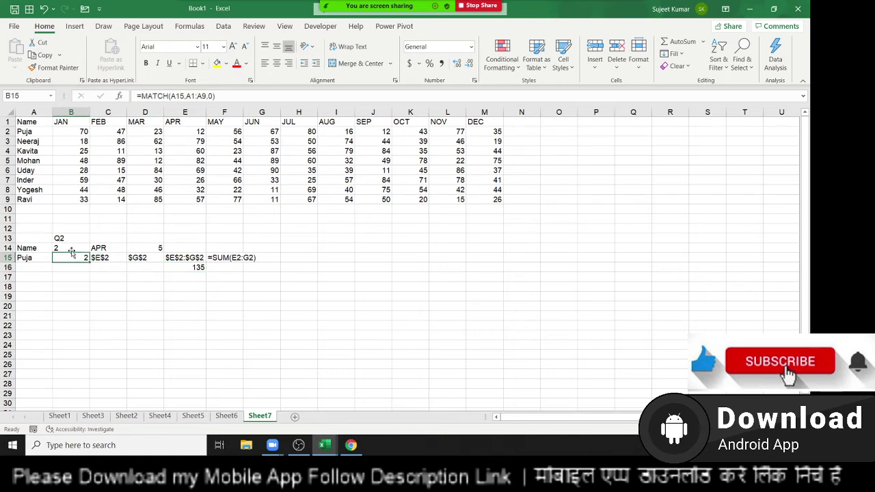
Paste the copied RIGHT expression over the index reference in C14's CHOOSE formula.
{"action": "left_click", "coordinate": [72, 249]}
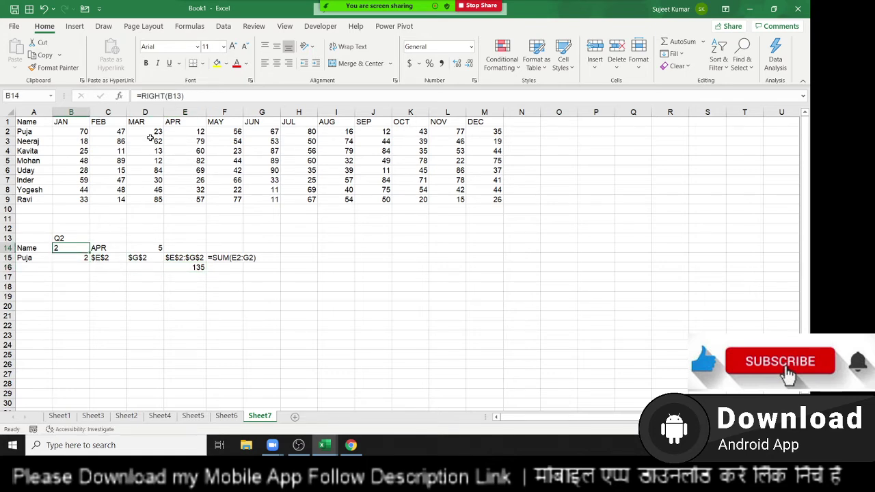
{"action": "left_click", "coordinate": [141, 96]}
{"action": "key", "text": "Escape"}
{"action": "double_click", "coordinate": [101, 247]}
{"action": "double_click", "coordinate": [141, 249]}
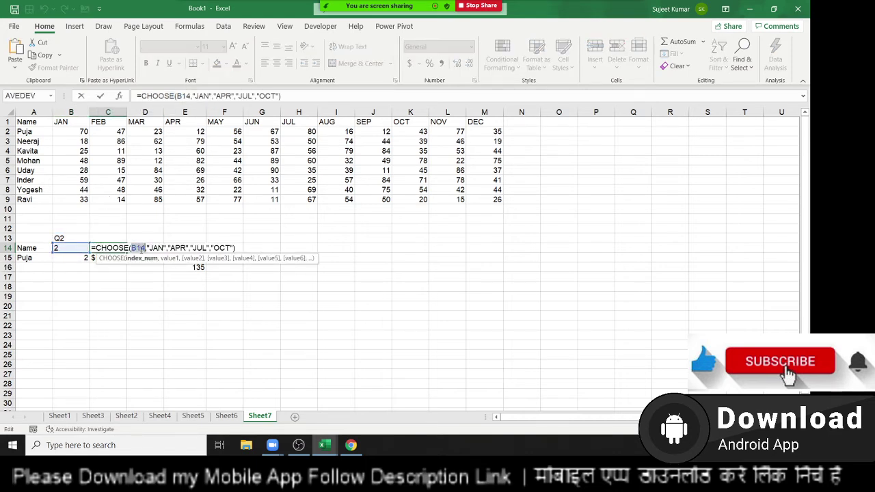
{"action": "key", "text": "ctrl+v"}
{"action": "key", "text": "Return"}
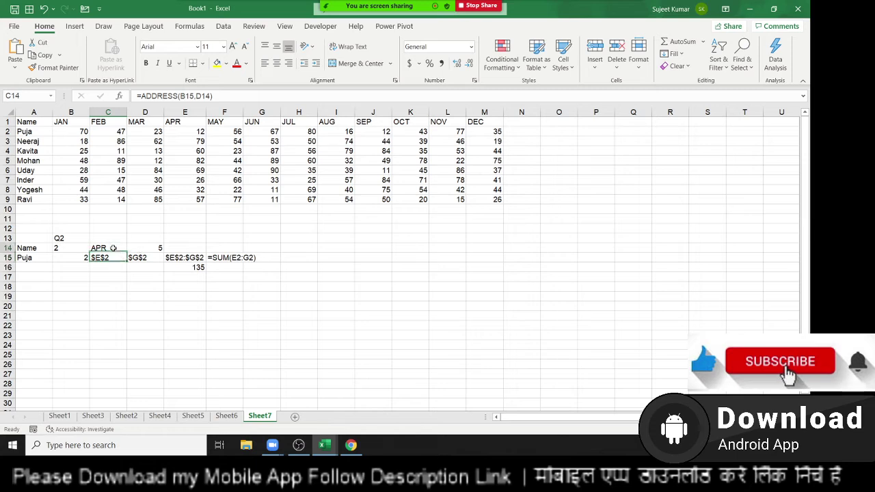
{"action": "left_click", "coordinate": [104, 249]}
Replace the B15 reference in C15's ADDRESS formula with B15's MATCH expression.
{"action": "left_click", "coordinate": [75, 260]}
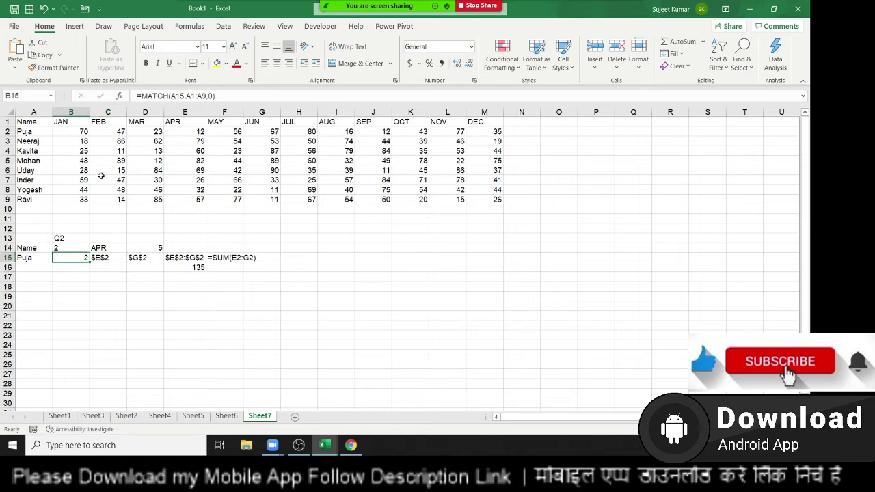
{"action": "double_click", "coordinate": [66, 257]}
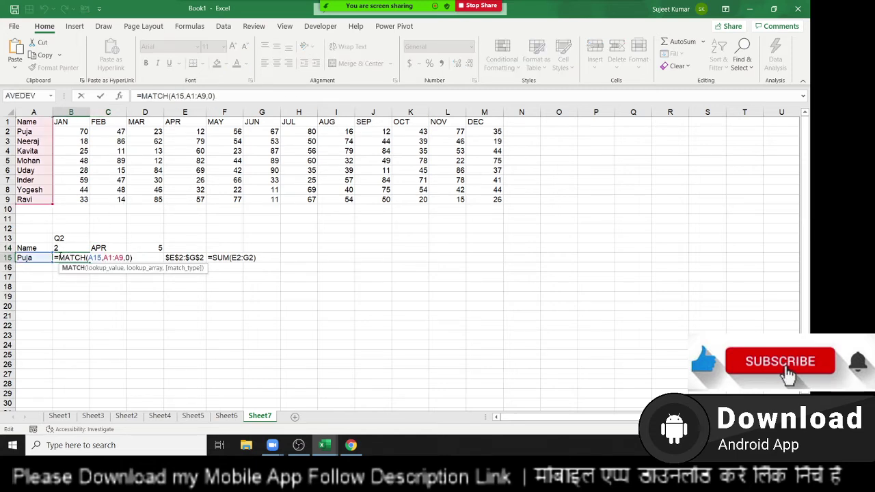
{"action": "left_click_drag", "start_coordinate": [59, 258], "coordinate": [165, 272]}
{"action": "key", "text": "Escape"}
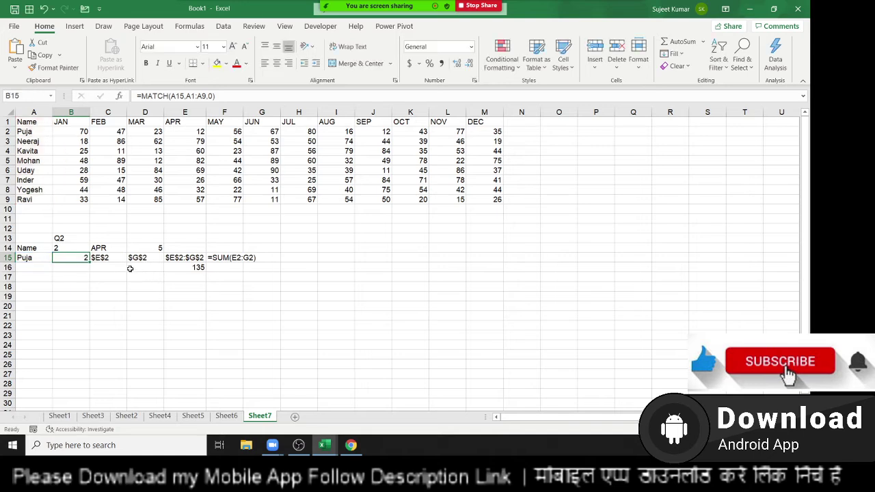
{"action": "left_click", "coordinate": [108, 258]}
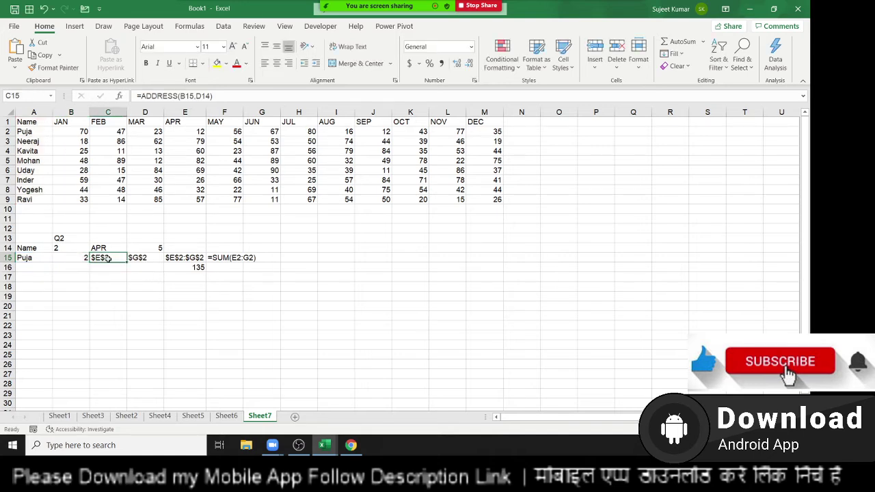
{"action": "double_click", "coordinate": [107, 259]}
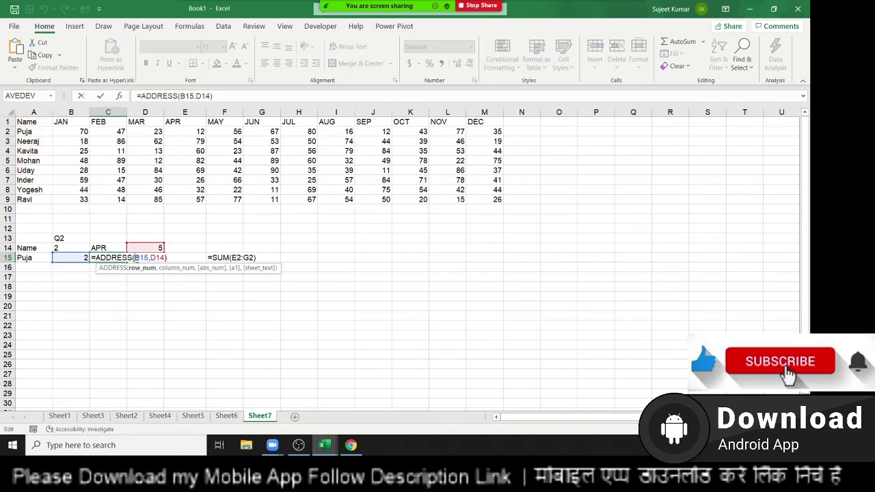
{"action": "double_click", "coordinate": [140, 258]}
{"action": "key", "text": "ctrl+v"}
{"action": "key", "text": "Return"}
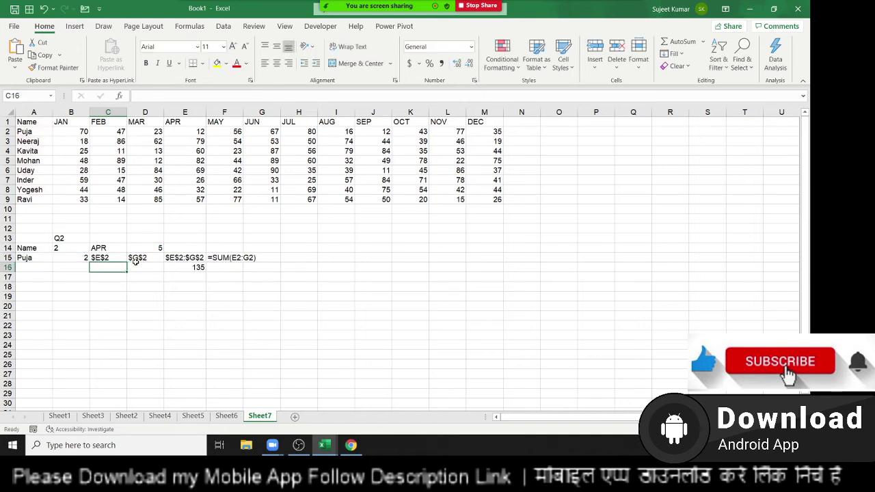
Nest C14's CHOOSE expression inside D14's MATCH formula, which still returns 5.
{"action": "left_click", "coordinate": [100, 247]}
{"action": "double_click", "coordinate": [100, 248]}
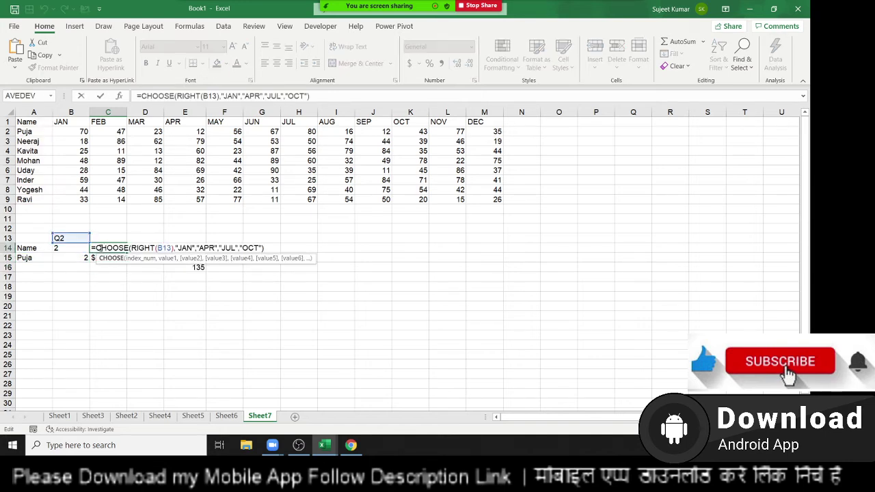
{"action": "key", "text": "Escape"}
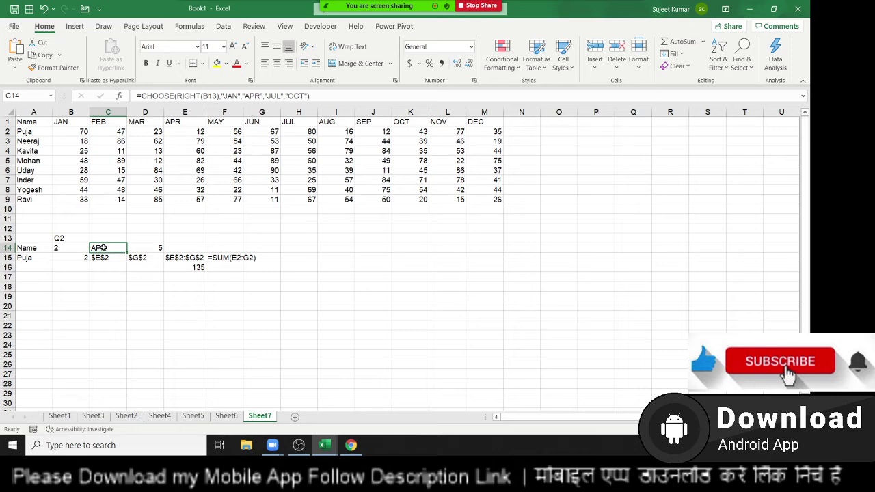
{"action": "double_click", "coordinate": [106, 248]}
{"action": "left_click_drag", "start_coordinate": [96, 247], "coordinate": [294, 250]}
{"action": "key", "text": "ctrl+c"}
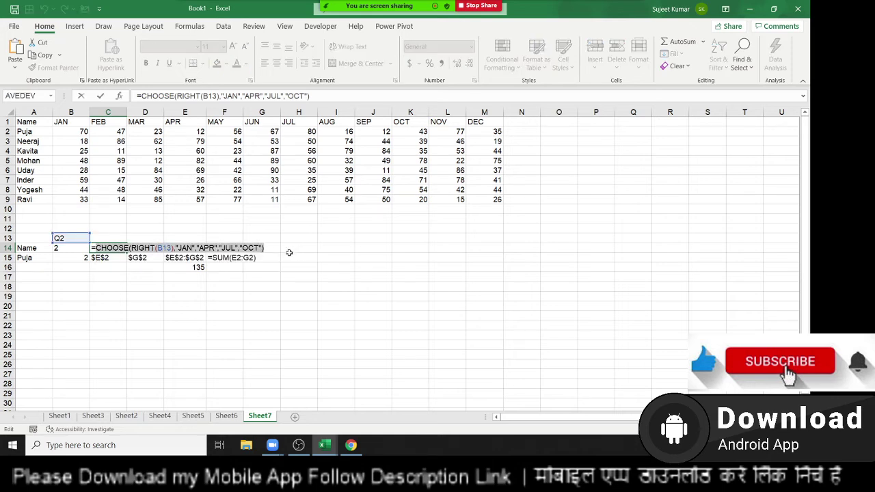
{"action": "key", "text": "Escape"}
{"action": "double_click", "coordinate": [161, 247]}
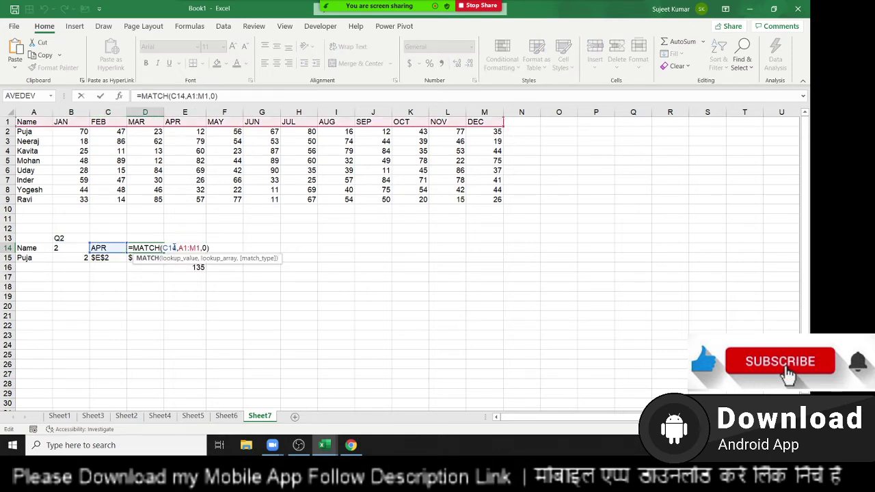
{"action": "double_click", "coordinate": [175, 248]}
{"action": "key", "text": "ctrl+v"}
{"action": "key", "text": "Return"}
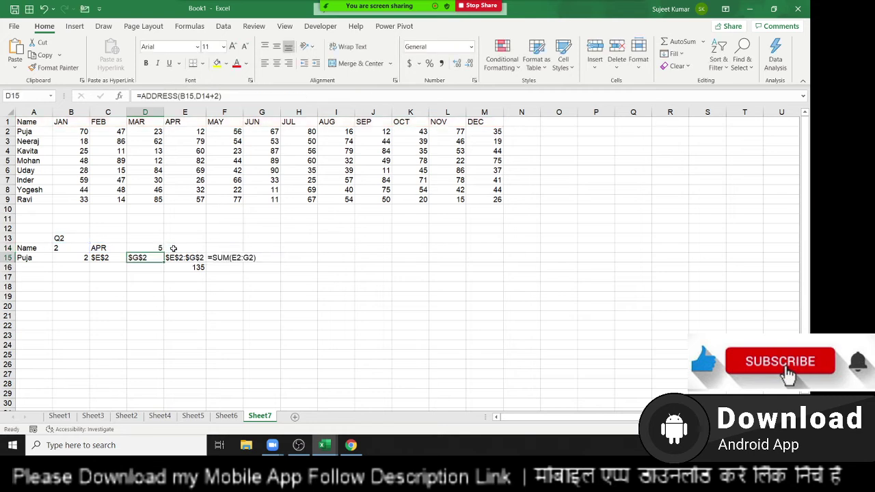
Replace D14 in C15's ADDRESS formula with the MATCH(CHOOSE…) expression, still returning $E$2.
{"action": "left_click", "coordinate": [147, 248]}
{"action": "double_click", "coordinate": [148, 248]}
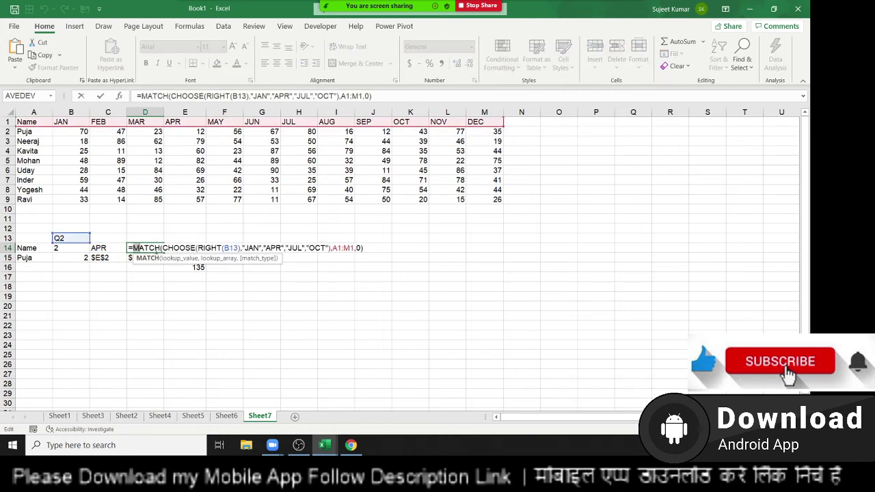
{"action": "left_click_drag", "start_coordinate": [132, 248], "coordinate": [377, 253]}
{"action": "key", "text": "ctrl+c"}
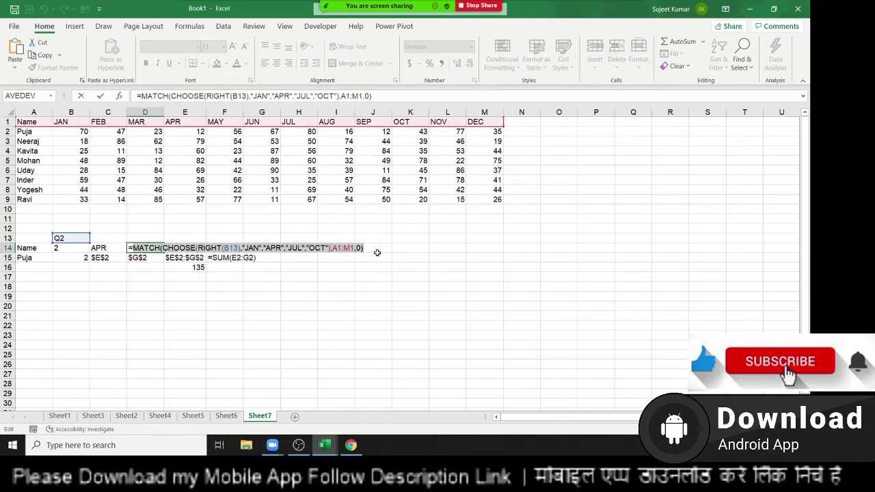
{"action": "key", "text": "Escape"}
{"action": "left_click", "coordinate": [108, 257]}
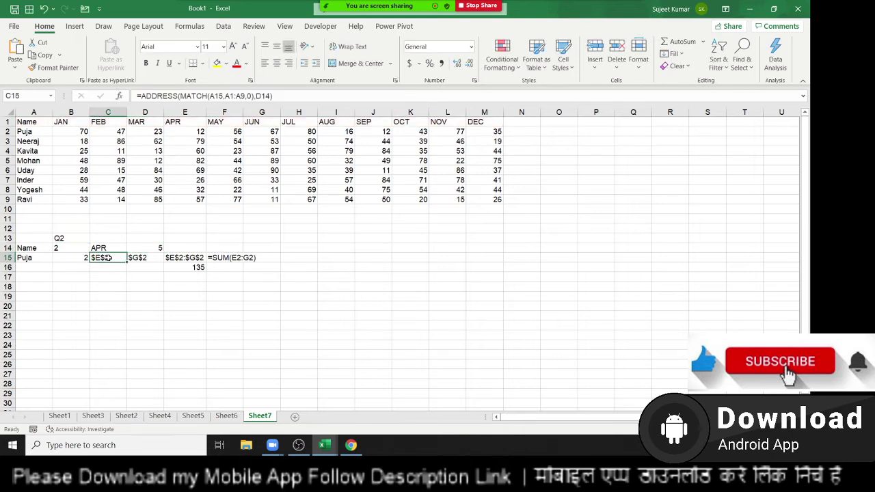
{"action": "double_click", "coordinate": [108, 257]}
{"action": "double_click", "coordinate": [219, 258]}
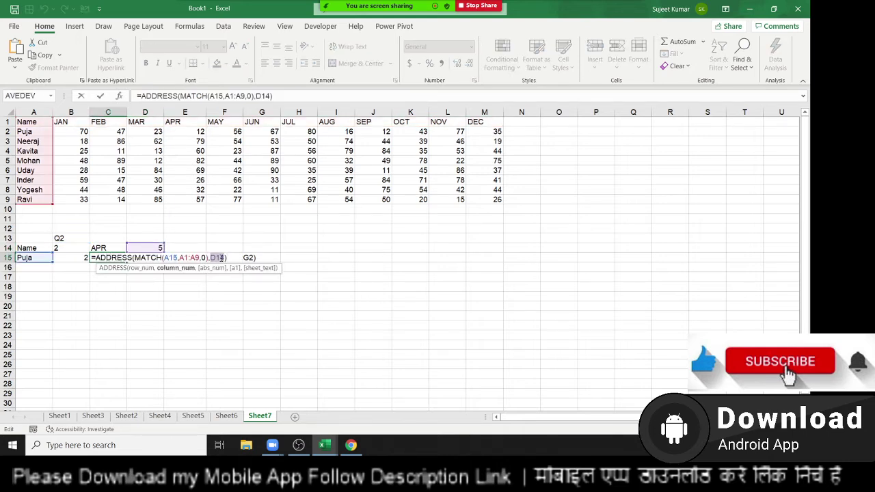
{"action": "key", "text": "ctrl+v"}
{"action": "key", "text": "Return"}
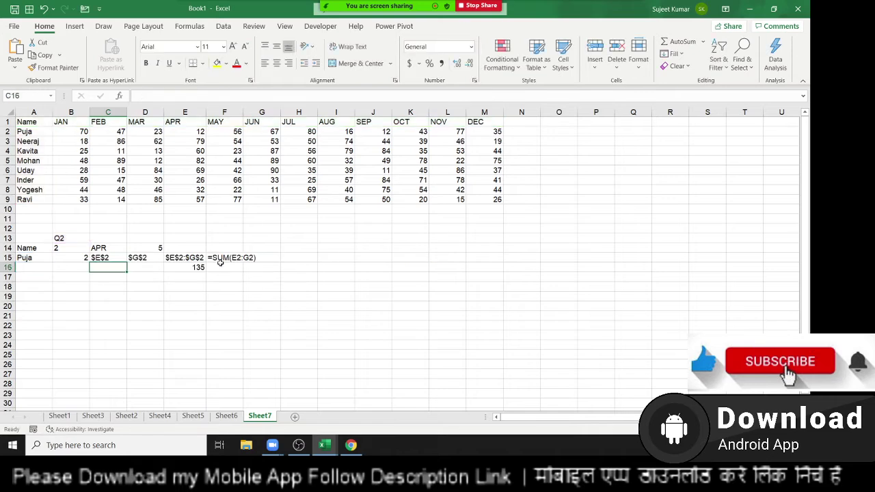
Paste the MATCH(CHOOSE…) expression over D14 in D15's ADDRESS formula, still returning $G$2.
{"action": "left_click", "coordinate": [150, 258]}
{"action": "double_click", "coordinate": [151, 258]}
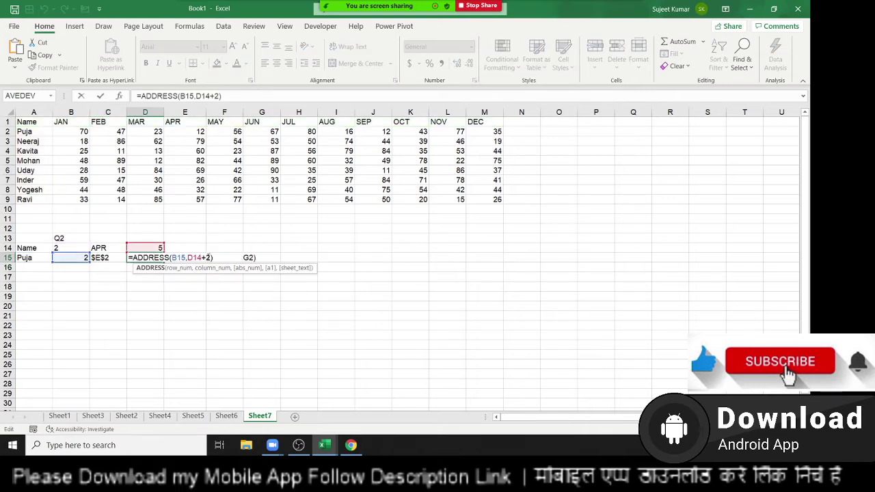
{"action": "double_click", "coordinate": [199, 258]}
{"action": "key", "text": "ctrl+v"}
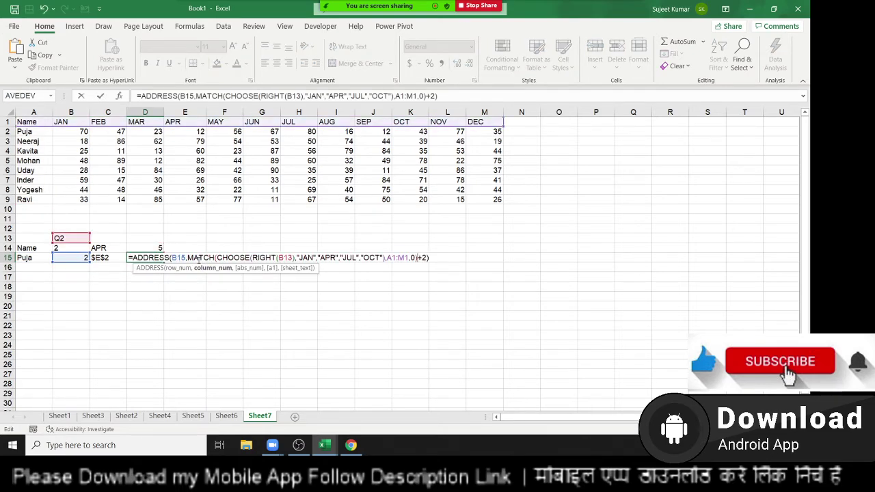
{"action": "key", "text": "Return"}
Replace B15 in D15's ADDRESS formula with MATCH(A15,A1:A9,0), fully nesting it.
{"action": "left_click", "coordinate": [61, 249]}
{"action": "double_click", "coordinate": [61, 249]}
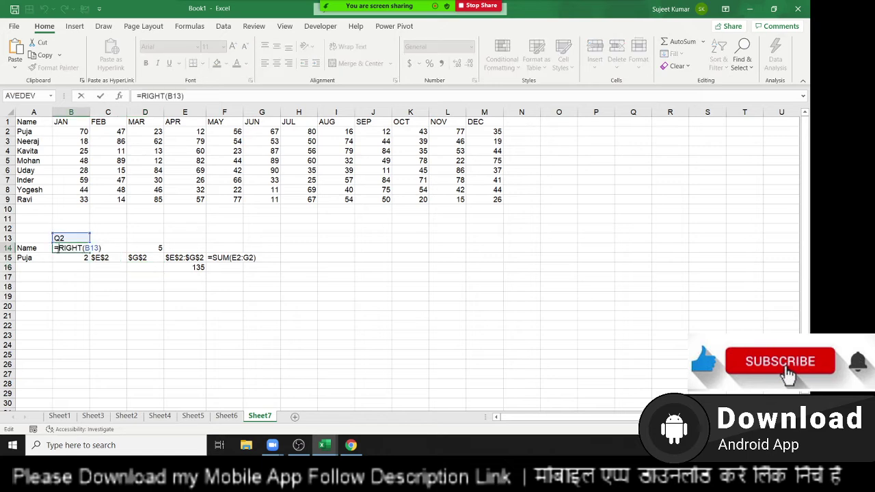
{"action": "key", "text": "Return"}
{"action": "double_click", "coordinate": [58, 258]}
{"action": "left_click_drag", "start_coordinate": [58, 258], "coordinate": [143, 262]}
{"action": "key", "text": "ctrl+c"}
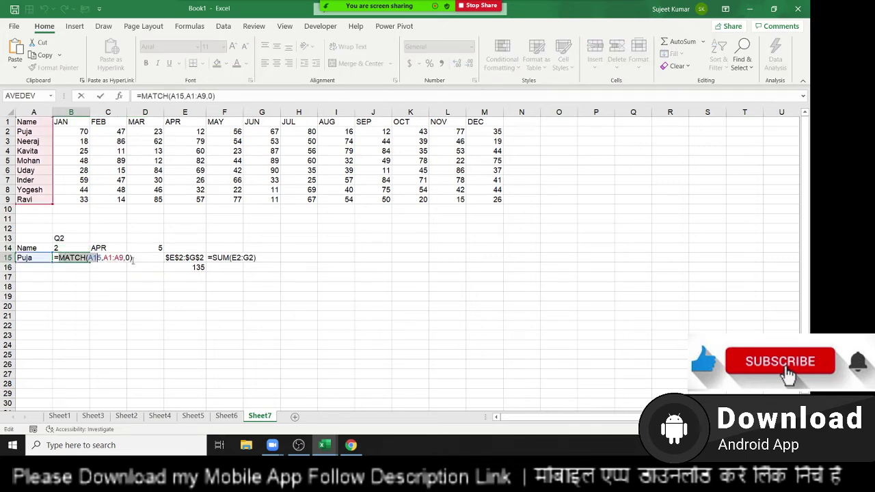
{"action": "key", "text": "Escape"}
{"action": "left_click", "coordinate": [151, 262]}
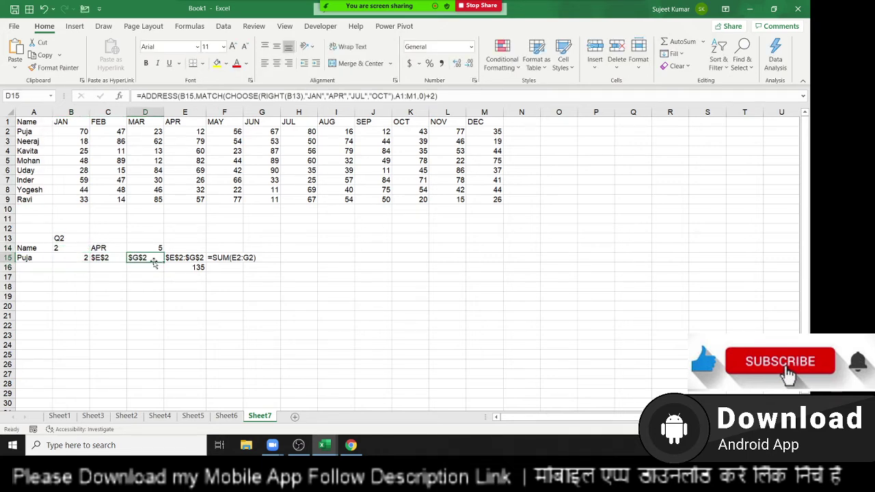
{"action": "double_click", "coordinate": [154, 259]}
{"action": "double_click", "coordinate": [180, 260]}
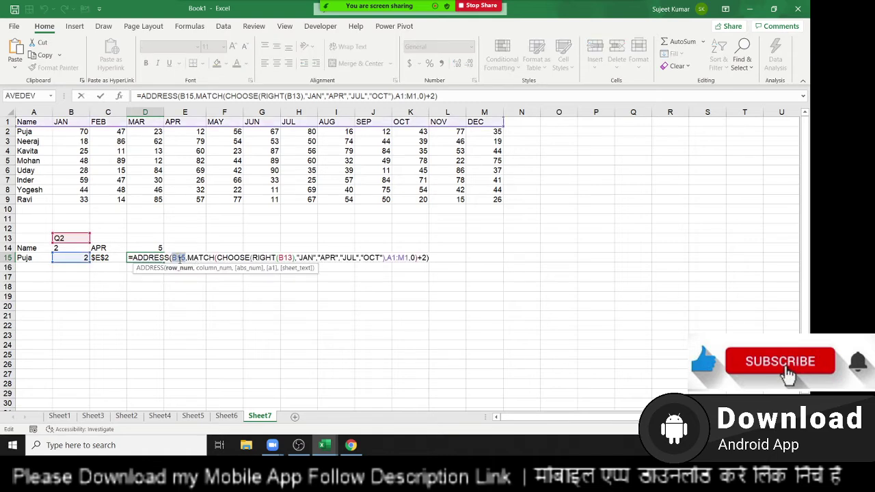
{"action": "key", "text": "ctrl+v"}
{"action": "key", "text": "Return"}
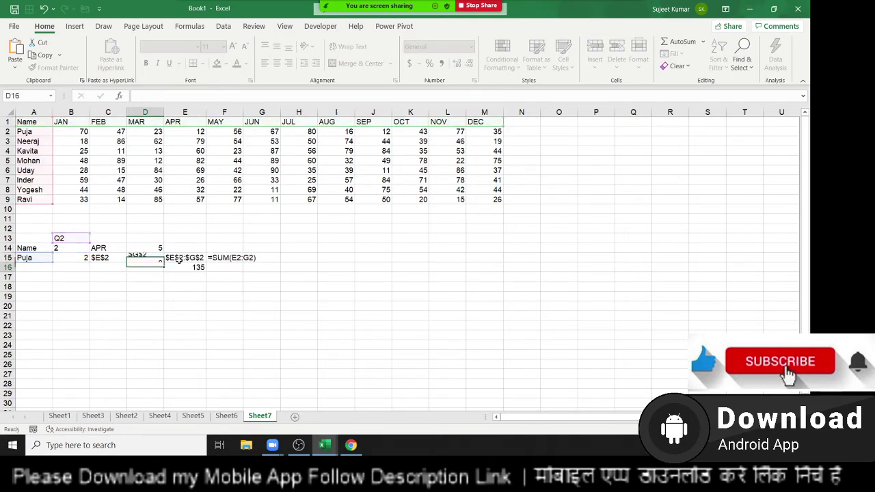
Substitute C15's full ADDRESS formula into E15's range formula, then select D15's formula text.
{"action": "left_click", "coordinate": [105, 257]}
{"action": "double_click", "coordinate": [104, 258]}
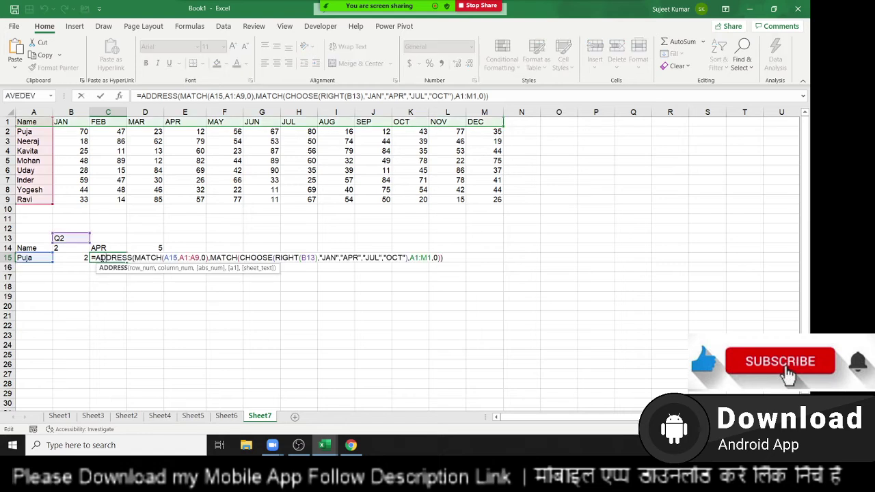
{"action": "left_click_drag", "start_coordinate": [92, 258], "coordinate": [444, 257]}
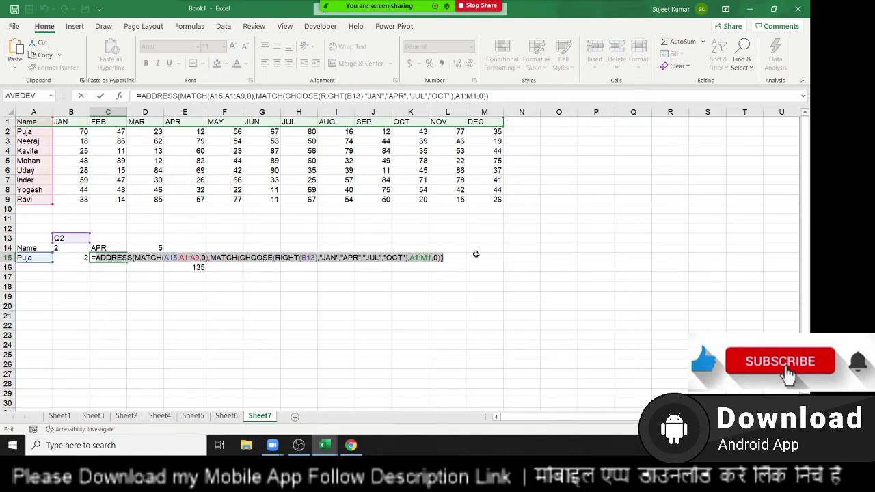
{"action": "key", "text": "Escape"}
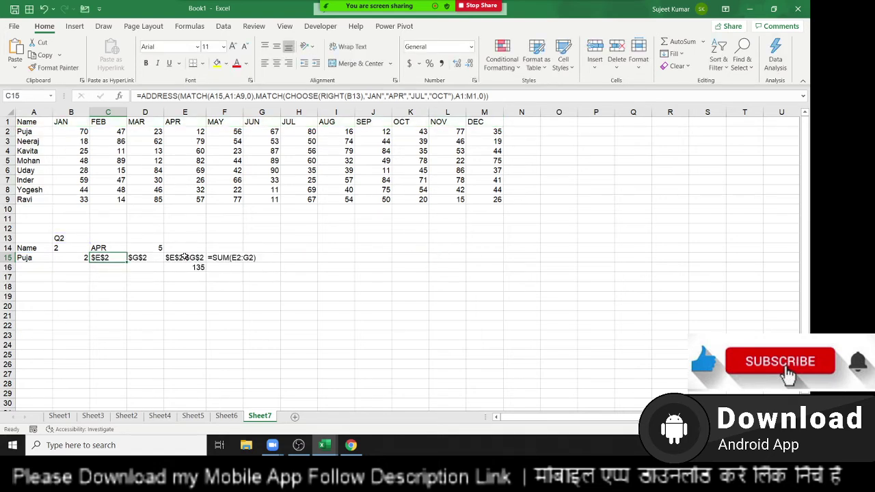
{"action": "double_click", "coordinate": [185, 258]}
{"action": "double_click", "coordinate": [178, 258]}
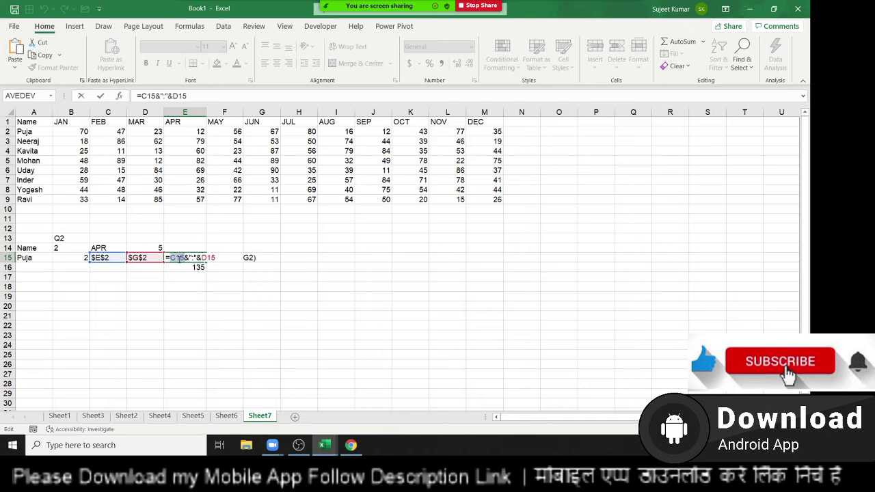
{"action": "key", "text": "Return"}
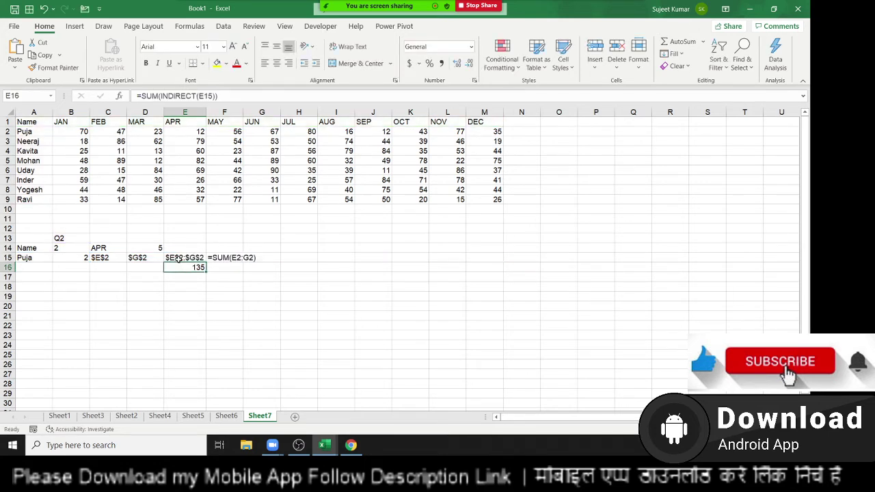
{"action": "left_click", "coordinate": [134, 259]}
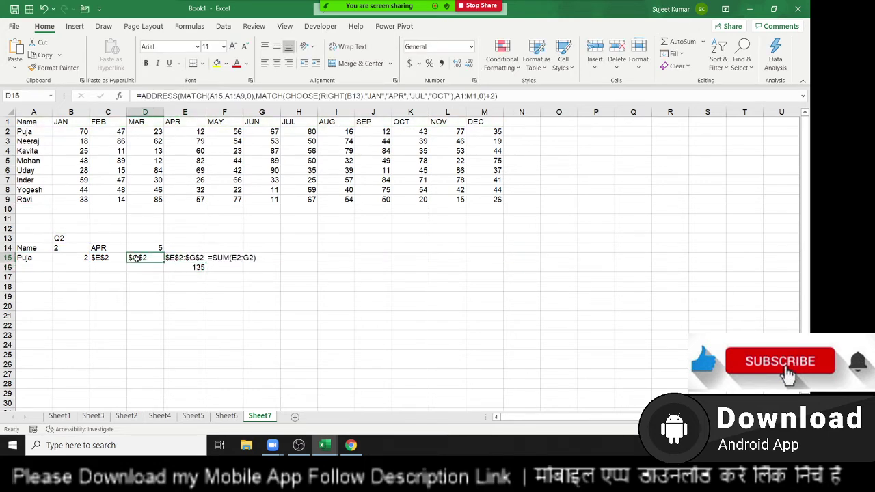
{"action": "double_click", "coordinate": [137, 258]}
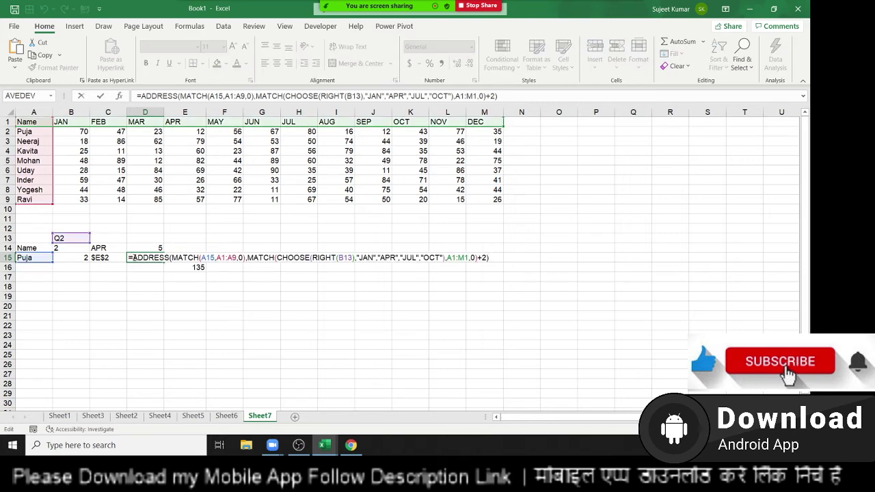
{"action": "left_click_drag", "start_coordinate": [130, 257], "coordinate": [581, 240]}
{"action": "key", "text": "ctrl+c"}
Paste D15's ADDRESS formula into E15 so it alone returns $E$2:$G$2.
{"action": "key", "text": "Escape"}
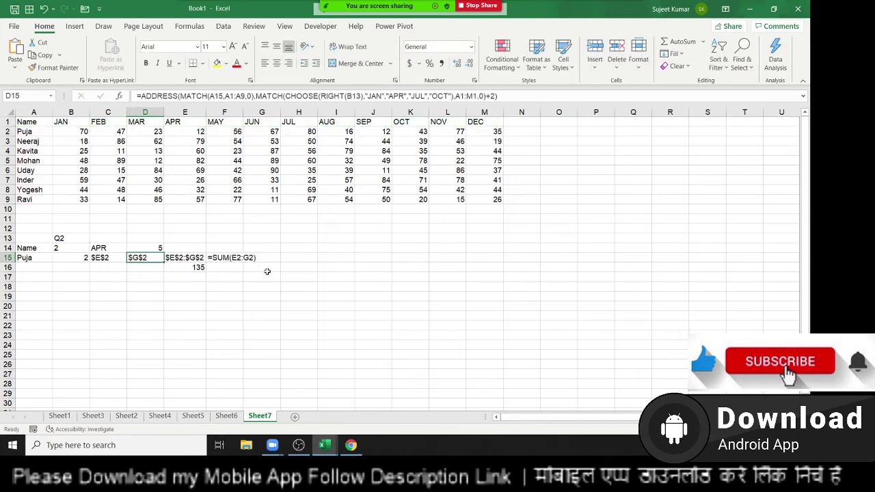
{"action": "key", "text": "Right"}
{"action": "key", "text": "F2"}
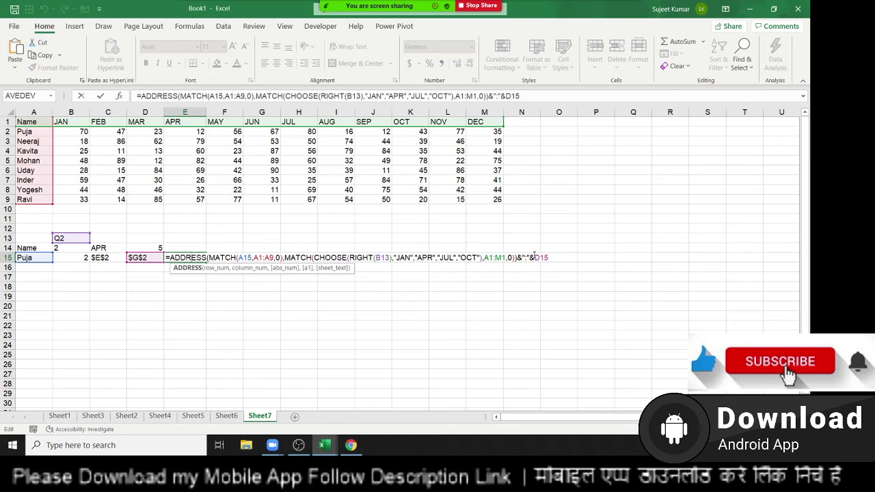
{"action": "double_click", "coordinate": [540, 258]}
{"action": "key", "text": "ctrl+v"}
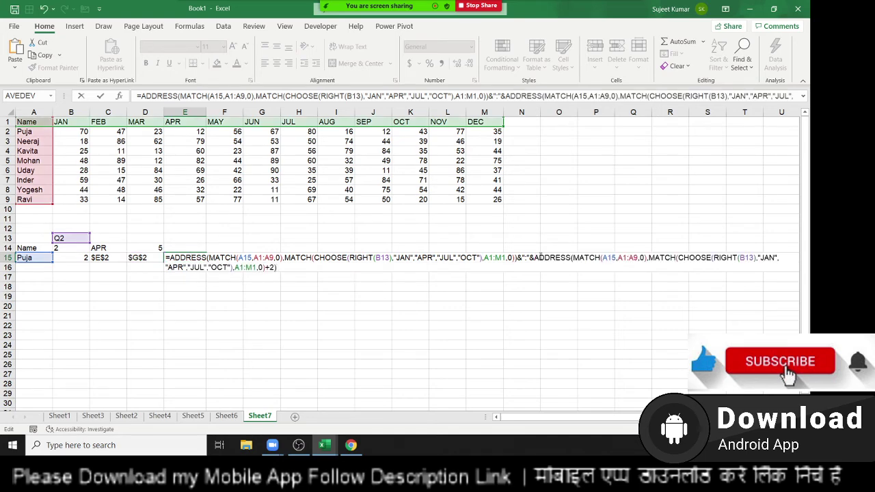
{"action": "key", "text": "ctrl+Return"}
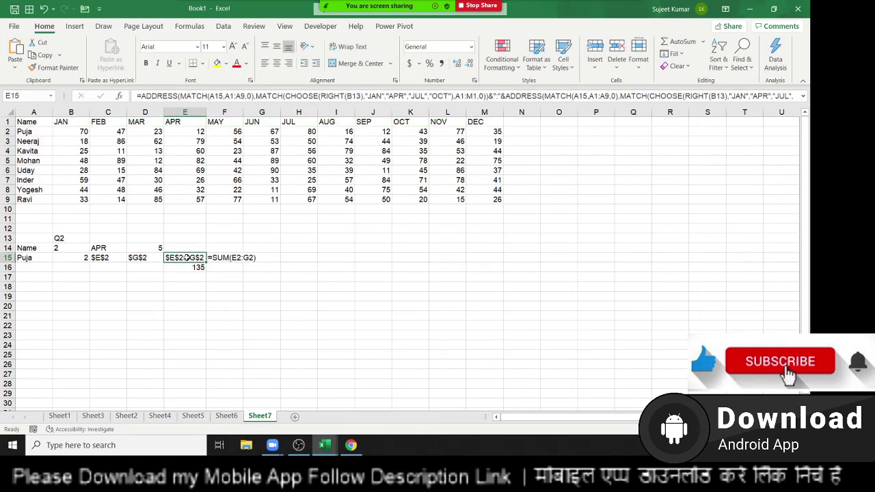
{"action": "double_click", "coordinate": [186, 258]}
{"action": "key", "text": "ctrl+a"}
{"action": "key", "text": "ctrl+c"}
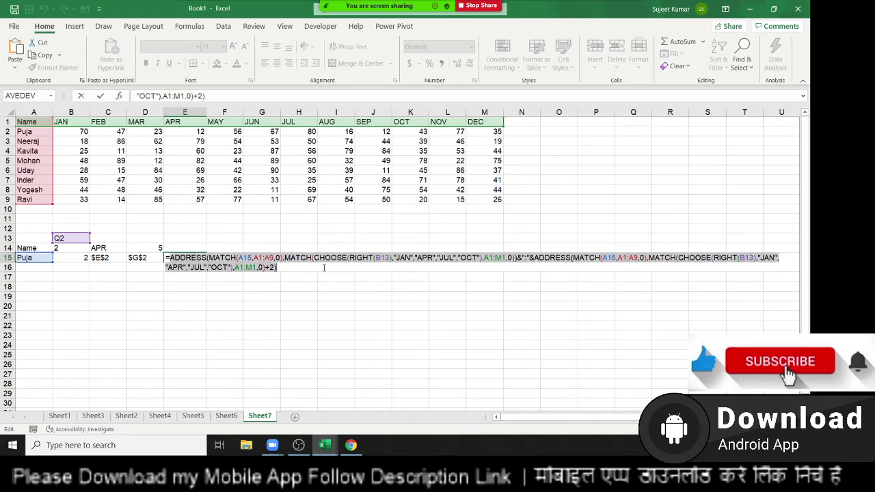
{"action": "key", "text": "Escape"}
Replace E15 in E16's SUM(INDIRECT()) formula with the combined ADDRESS formula, showing 135.
{"action": "double_click", "coordinate": [195, 267]}
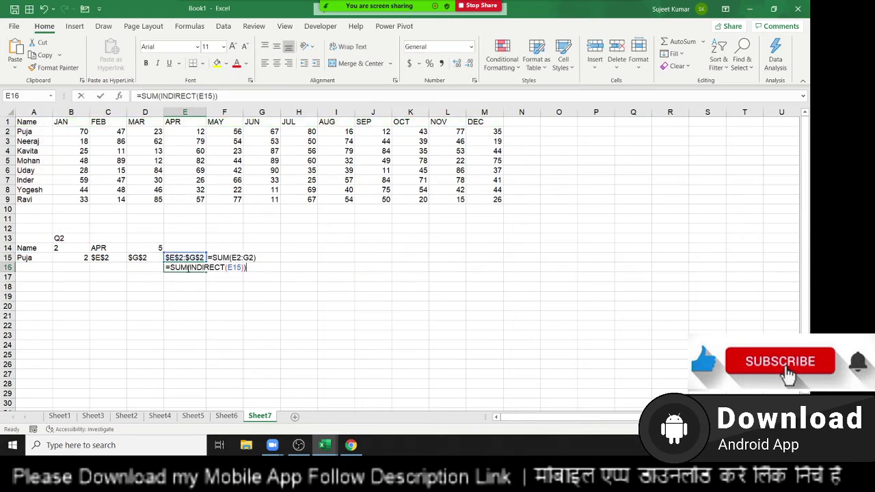
{"action": "double_click", "coordinate": [234, 267]}
{"action": "key", "text": "ctrl+v"}
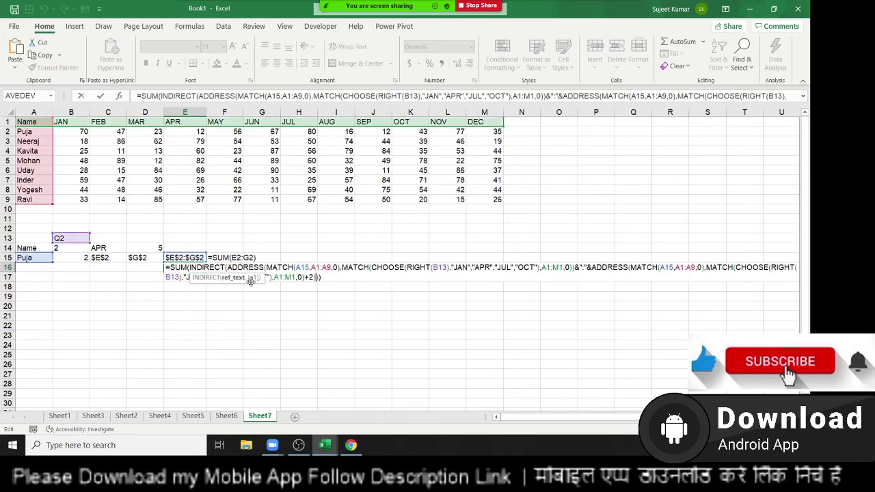
{"action": "key", "text": "Return"}
Clear the helper cells B14:E15 and the leftover SUM(E2:G2) text in F15.
{"action": "left_click_drag", "start_coordinate": [189, 258], "coordinate": [57, 246]}
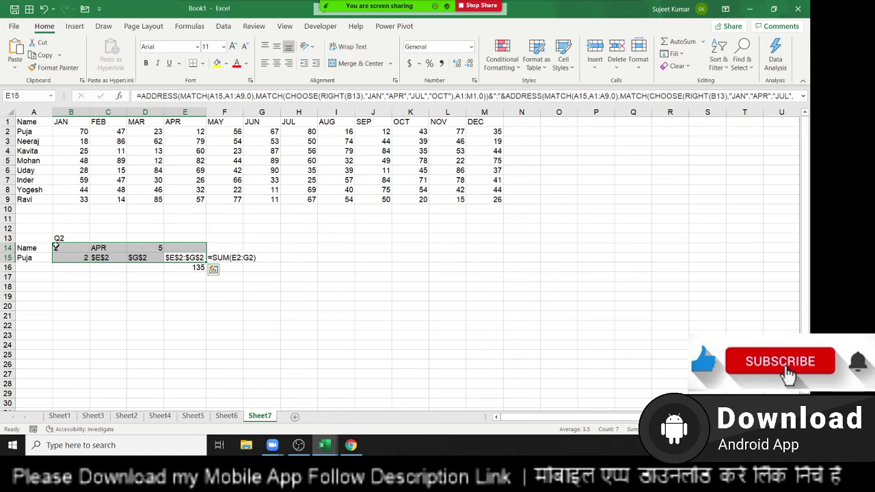
{"action": "key", "text": "Delete"}
{"action": "mouse_move", "coordinate": [225, 258]}
{"action": "left_mouse_down"}
{"action": "mouse_move", "coordinate": [226, 268]}
{"action": "mouse_move", "coordinate": [77, 262]}
{"action": "left_mouse_up"}
{"action": "key", "text": "Delete"}
{"action": "left_click", "coordinate": [189, 265]}
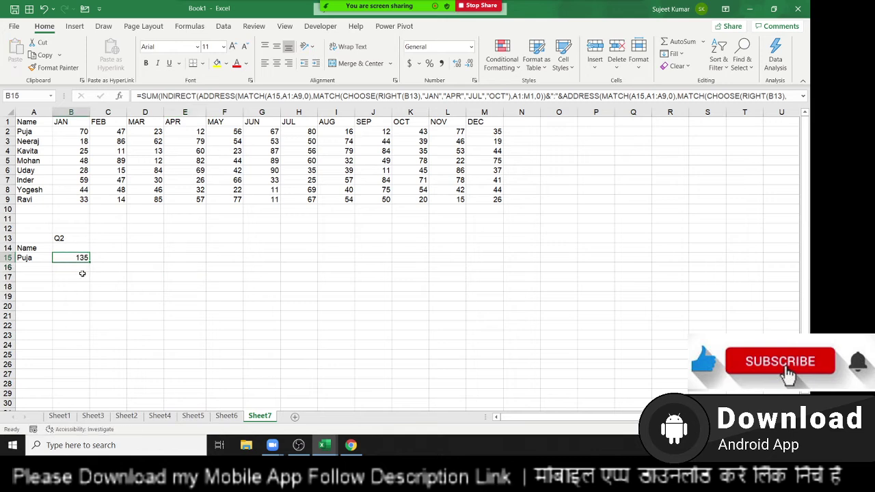
Change the quarter label in B13 from Q2 to Q3, then to Q4.
{"action": "left_click", "coordinate": [68, 240]}
{"action": "double_click", "coordinate": [69, 239]}
{"action": "key", "text": "BackSpace"}
{"action": "type", "text": "3"}
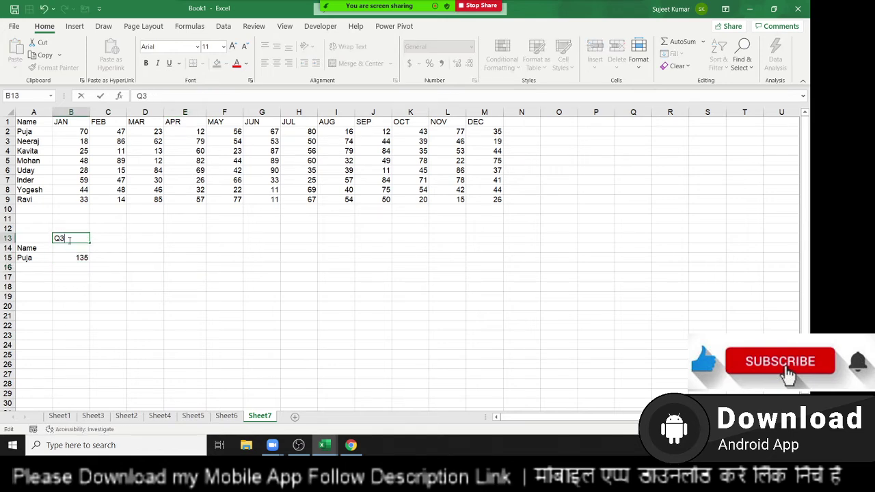
{"action": "key", "text": "ctrl+Return"}
{"action": "double_click", "coordinate": [70, 240]}
{"action": "key", "text": "BackSpace"}
{"action": "type", "text": "4"}
{"action": "key", "text": "Return"}
Enter Ravi in A15 and check his OCT–DEC total of 61 in the status bar.
{"action": "key", "text": "Down"}
{"action": "key", "text": "Left"}
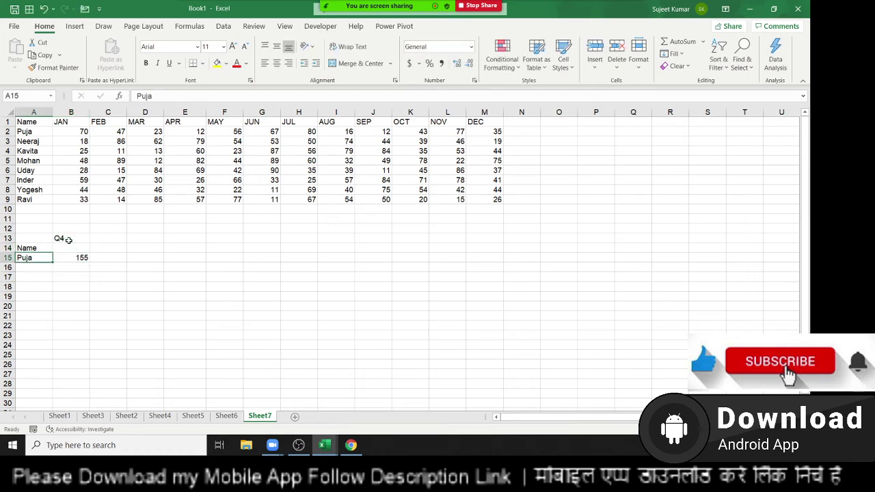
{"action": "type", "text": "Ravi"}
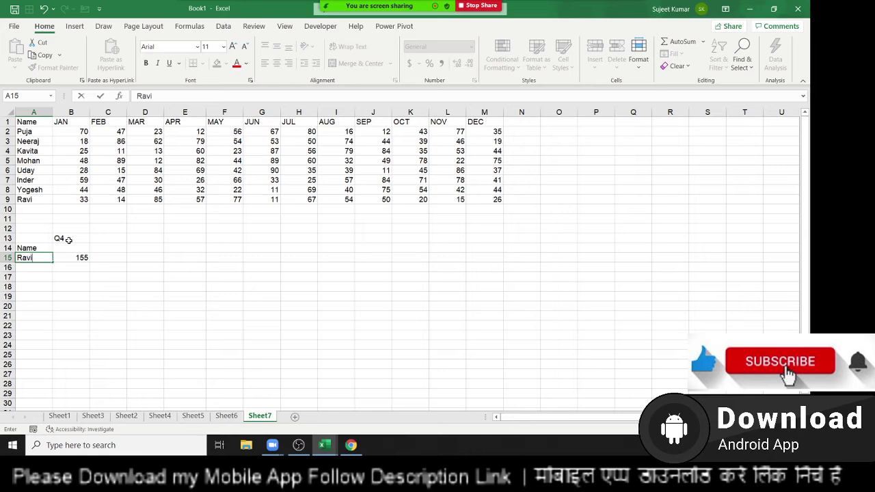
{"action": "key", "text": "Return"}
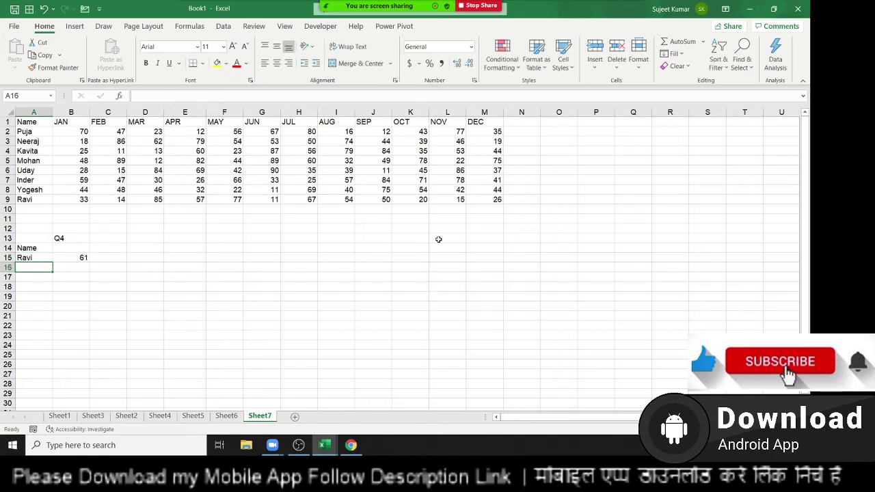
{"action": "left_click_drag", "start_coordinate": [418, 199], "coordinate": [495, 201]}
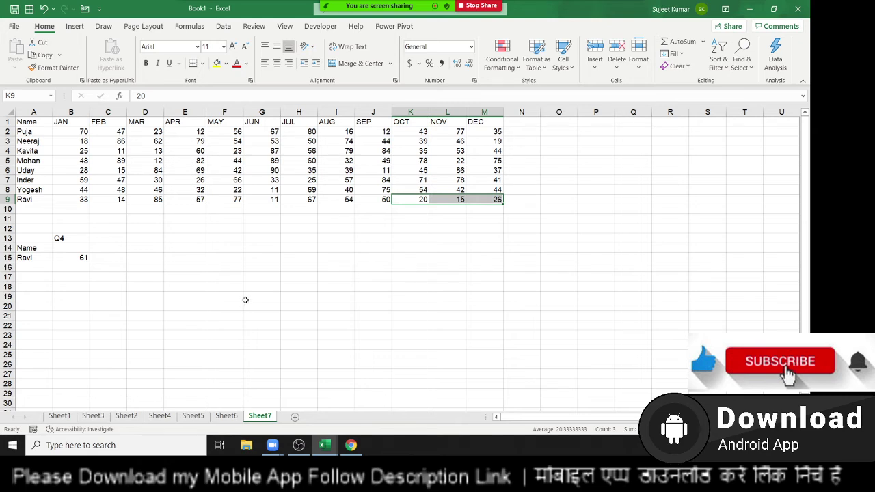
{"action": "left_click", "coordinate": [34, 132]}
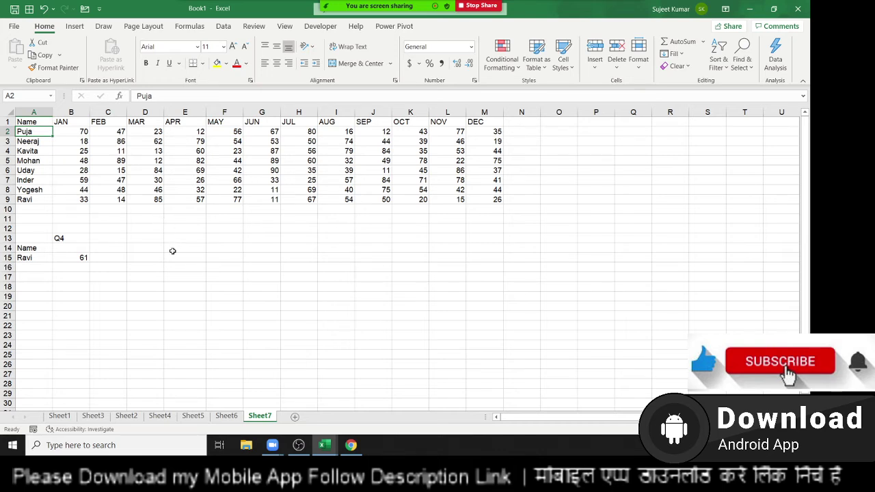
Add a new sheet and enter =ROW() in C14 to show its row number.
{"action": "left_click", "coordinate": [295, 418]}
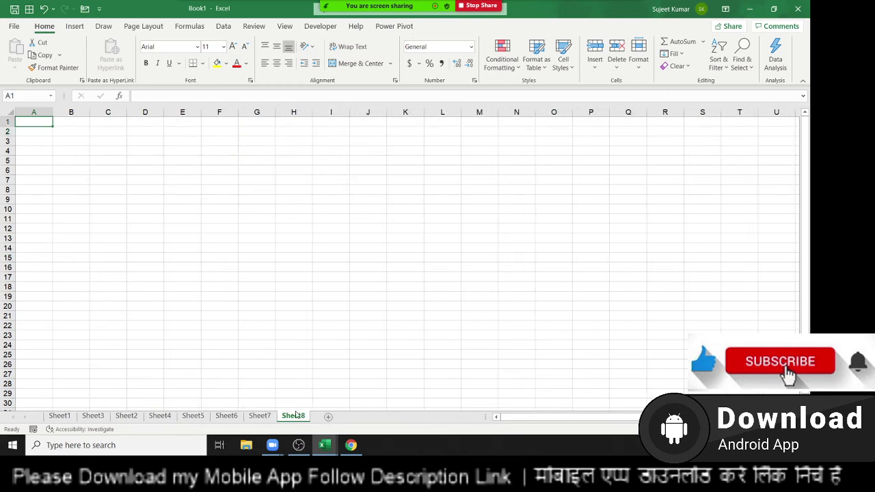
{"action": "type", "text": "=r"}
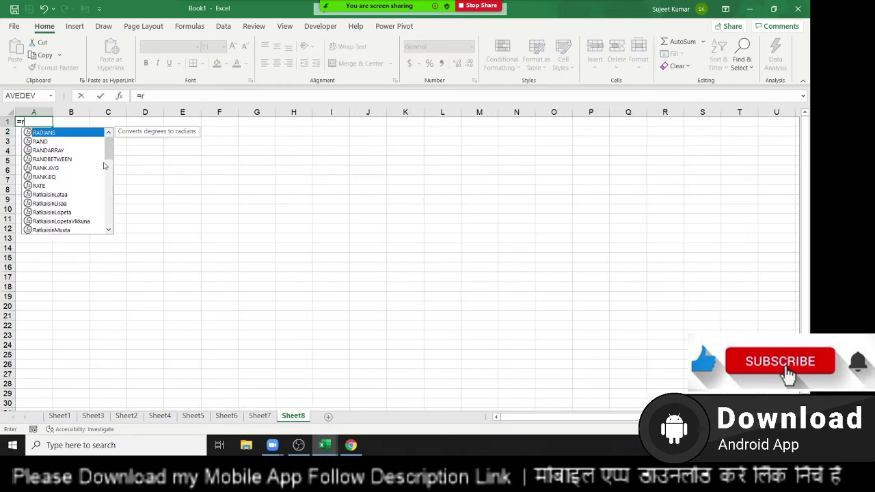
{"action": "type", "text": "ow"}
{"action": "key", "text": "Tab"}
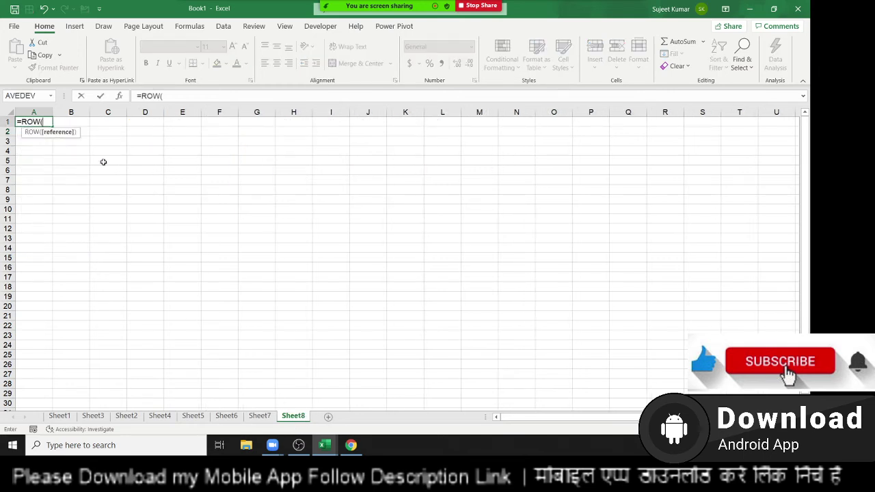
{"action": "key", "text": "Escape"}
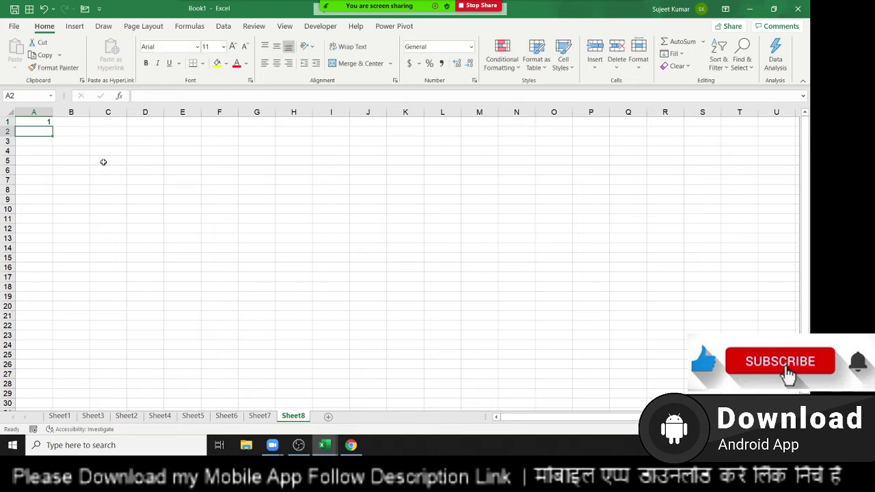
{"action": "left_click", "coordinate": [123, 245]}
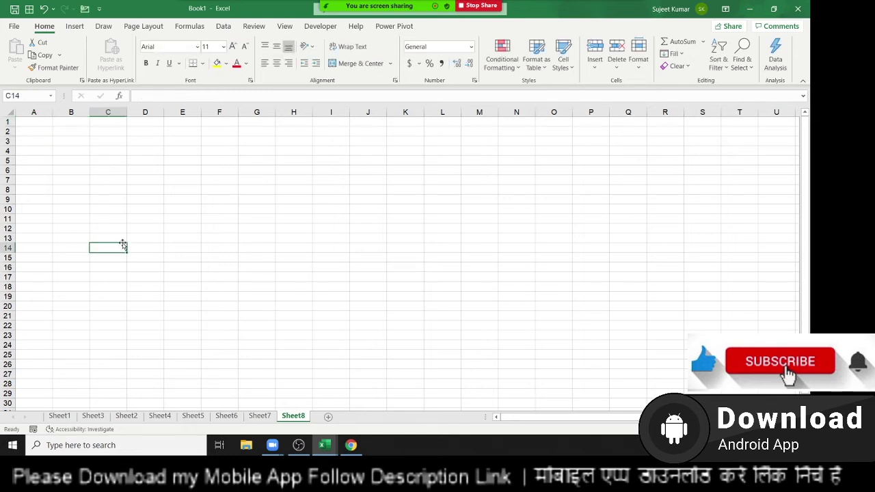
{"action": "type", "text": "=rwo"}
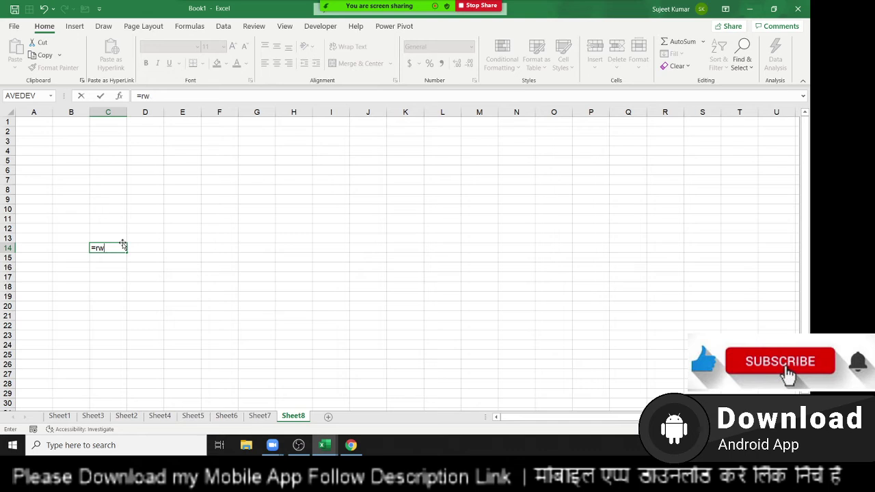
{"action": "key", "text": "BackSpace"}
{"action": "type", "text": "ow"}
{"action": "key", "text": "Tab"}
{"action": "type", "text": ")"}
{"action": "key", "text": "Up"}
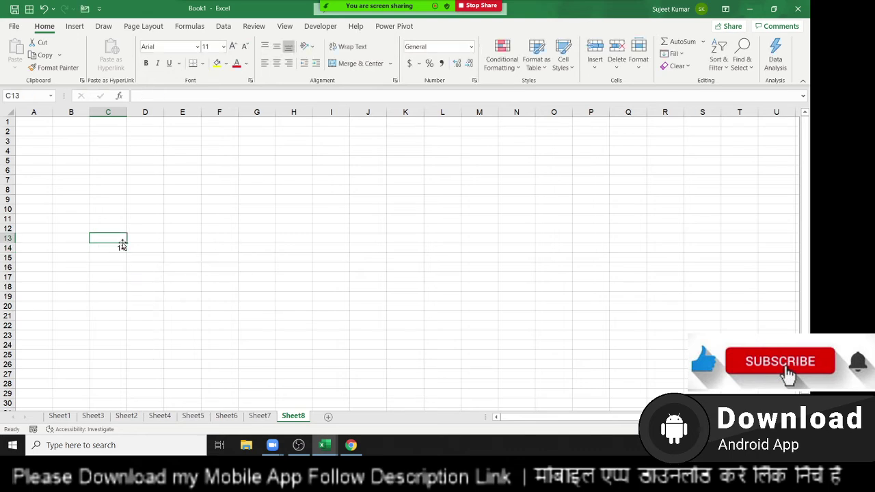
Enter =ROW(N29) in C15 showing 29, then clear both ROW test results.
{"action": "left_click", "coordinate": [114, 255]}
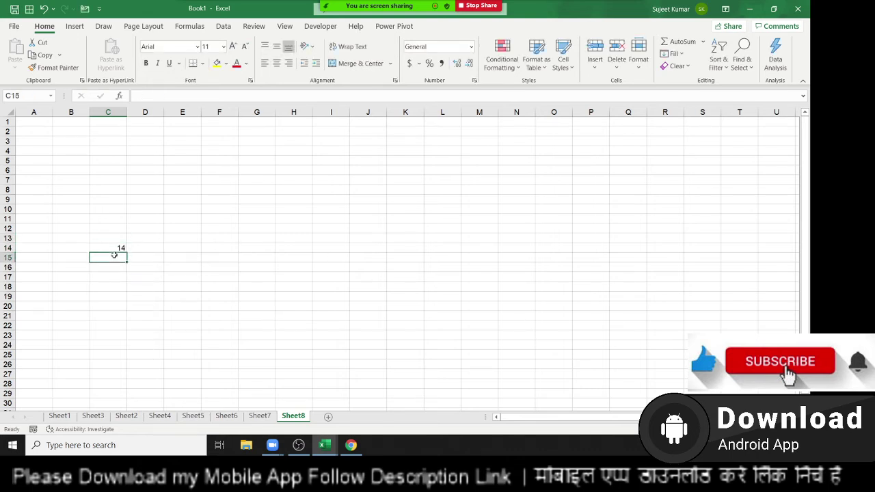
{"action": "type", "text": "=r"}
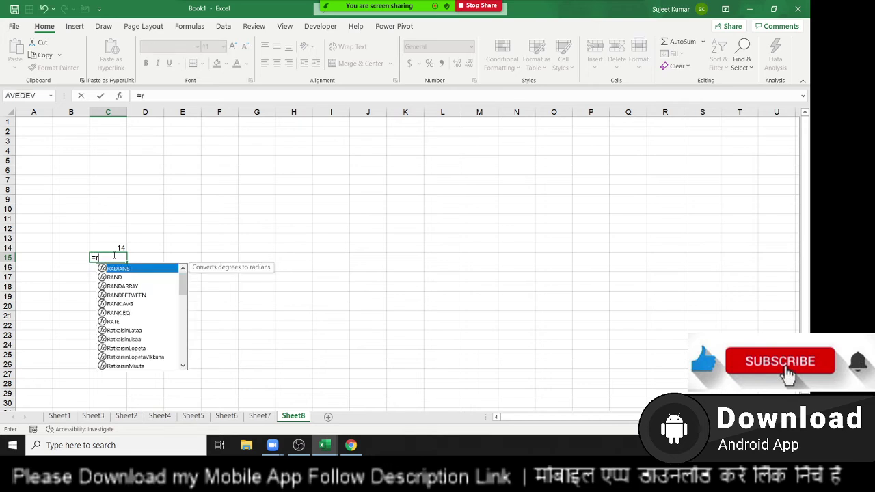
{"action": "type", "text": "ow"}
{"action": "key", "text": "Tab"}
{"action": "left_click", "coordinate": [509, 392]}
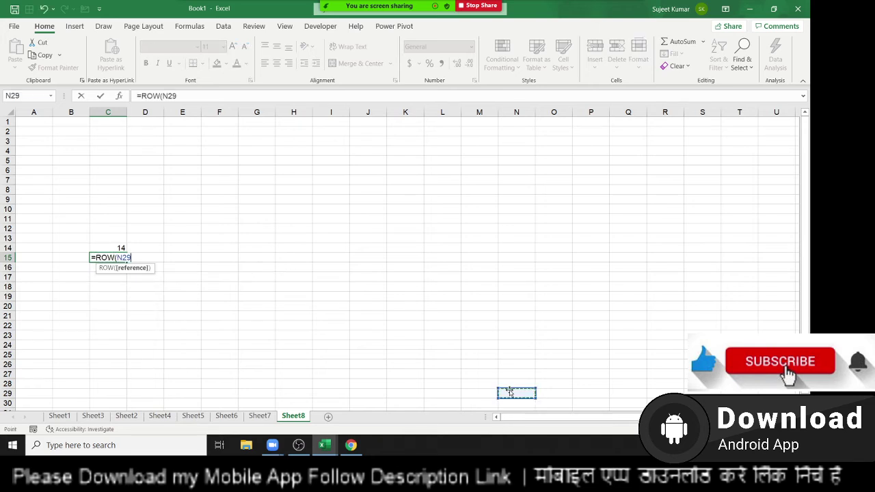
{"action": "key", "text": "Return"}
{"action": "key", "text": "Up"}
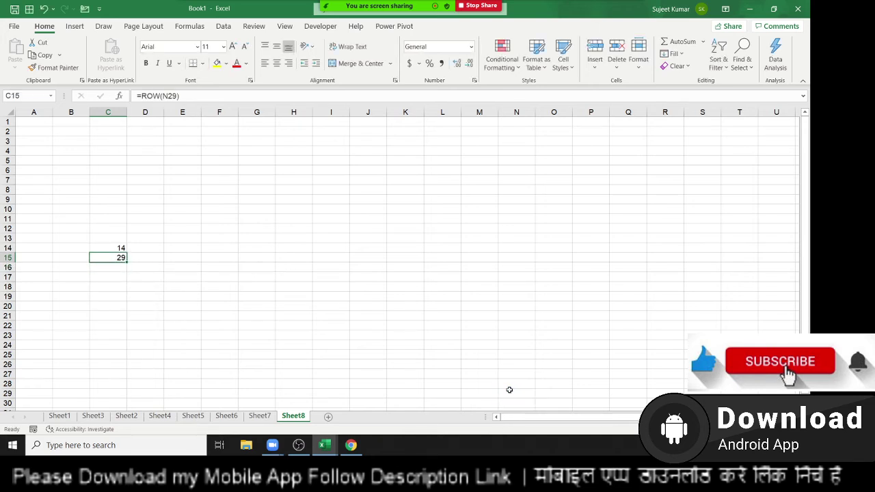
{"action": "key", "text": "shift+Up"}
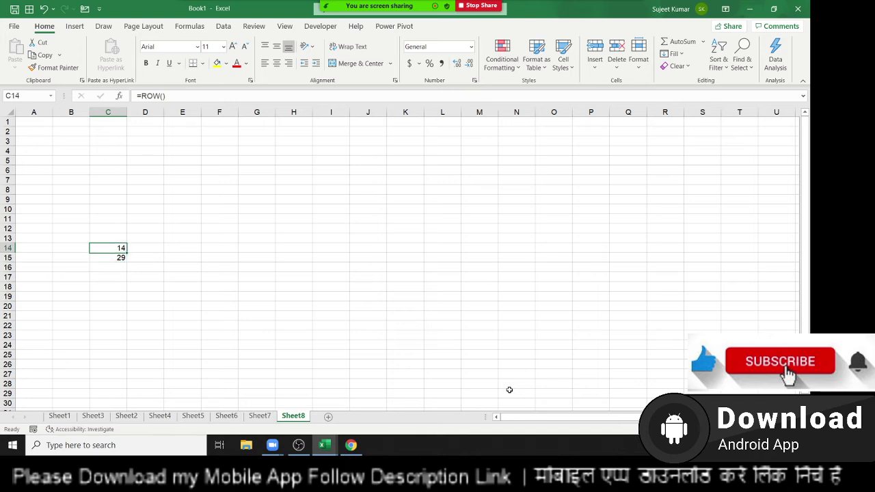
{"action": "key", "text": "Delete"}
Fill typed serial numbers 1, 2… down column A, then delete rows 6–12 to show the gap.
{"action": "key", "text": "ctrl+Home"}
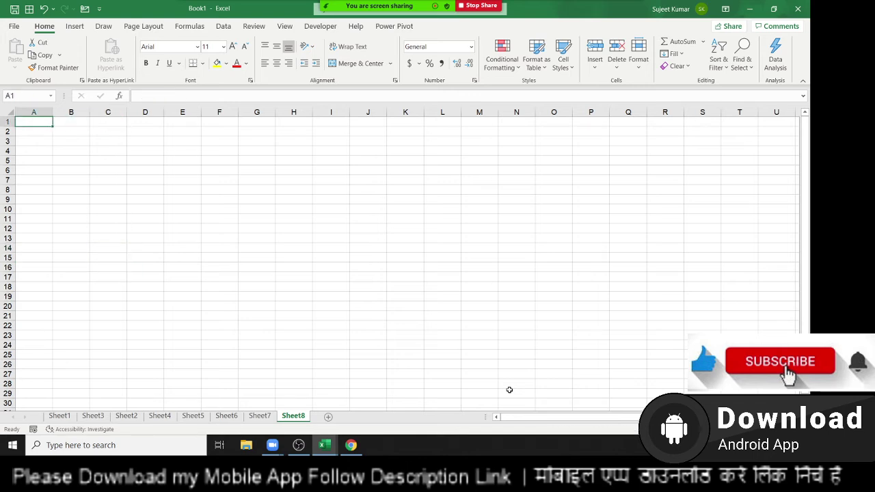
{"action": "type", "text": "1"}
{"action": "key", "text": "Return"}
{"action": "type", "text": "2"}
{"action": "key", "text": "Return"}
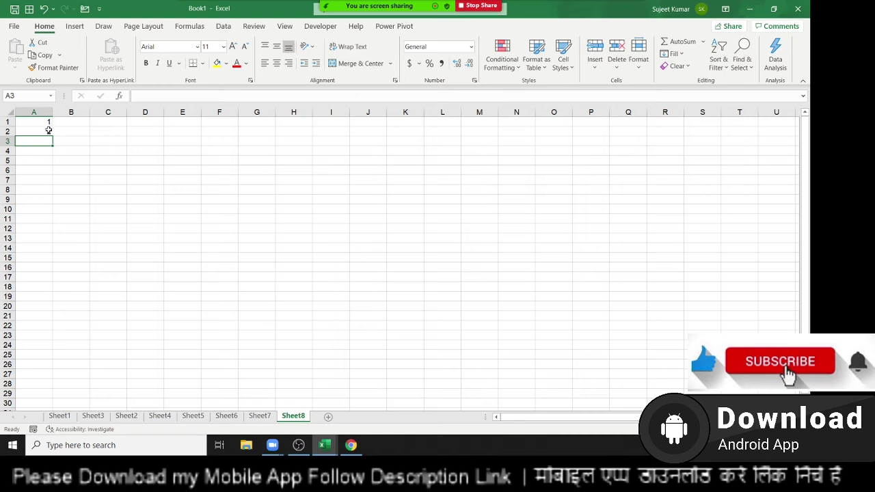
{"action": "mouse_move", "coordinate": [46, 131]}
{"action": "left_mouse_down"}
{"action": "mouse_move", "coordinate": [46, 121]}
{"action": "mouse_move", "coordinate": [48, 364]}
{"action": "left_mouse_up"}
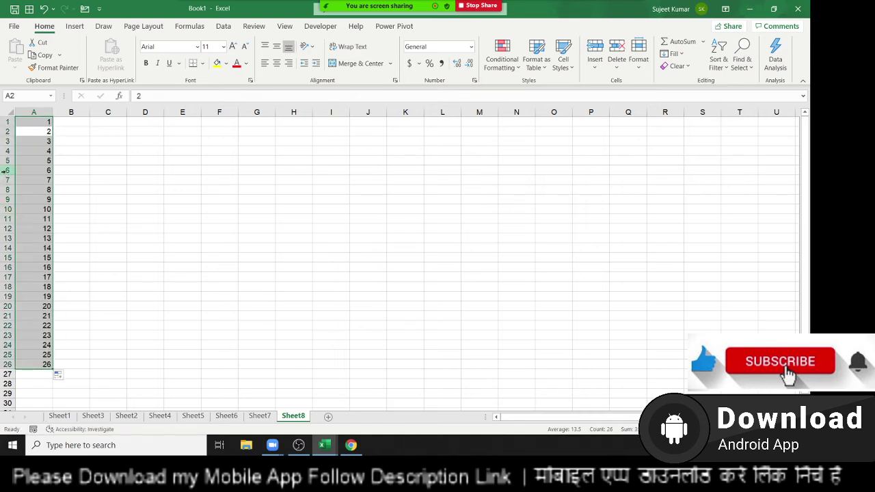
{"action": "left_click_drag", "start_coordinate": [7, 170], "coordinate": [12, 226]}
{"action": "key", "text": "ctrl+minus"}
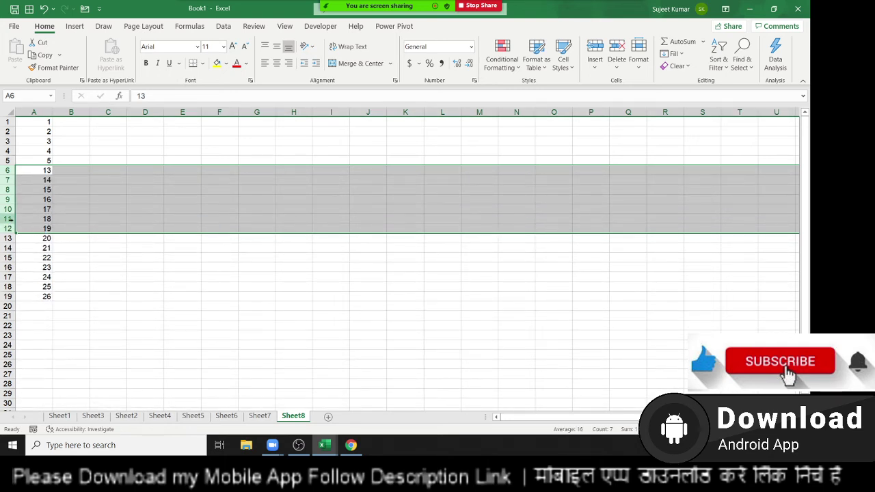
Enter =ROW() in A1, fill it down to A26, and delete rows 9–11.
{"action": "left_click", "coordinate": [35, 125]}
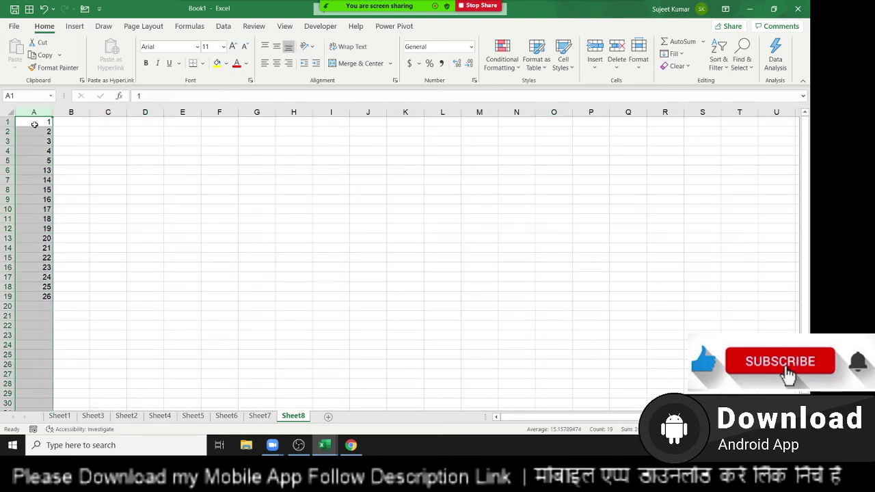
{"action": "type", "text": "=r"}
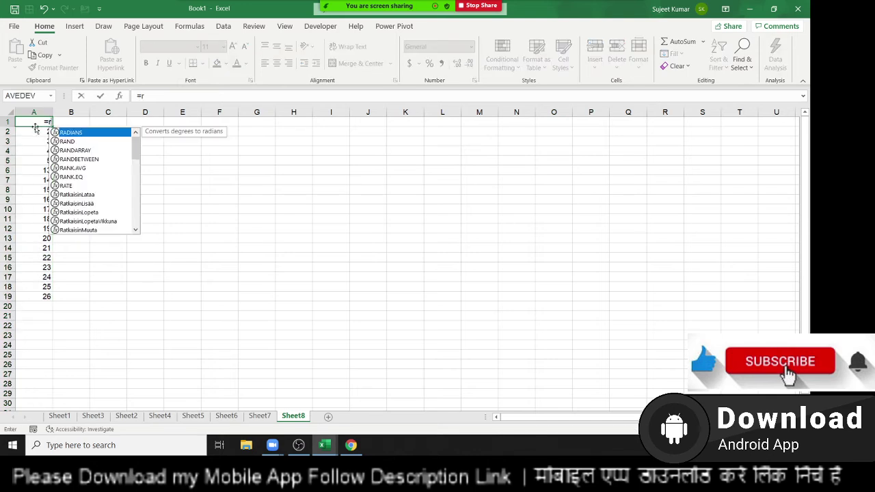
{"action": "type", "text": "w"}
{"action": "key", "text": "BackSpace"}
{"action": "type", "text": "ow"}
{"action": "key", "text": "Tab"}
{"action": "key", "text": "Return"}
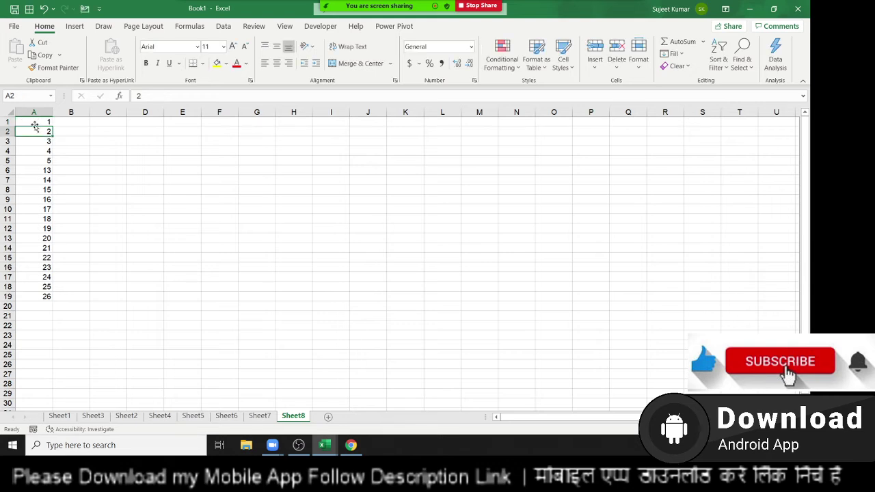
{"action": "left_click", "coordinate": [34, 123]}
{"action": "left_click_drag", "start_coordinate": [52, 127], "coordinate": [52, 367]}
{"action": "left_click", "coordinate": [42, 297]}
{"action": "left_click_drag", "start_coordinate": [7, 248], "coordinate": [7, 205]}
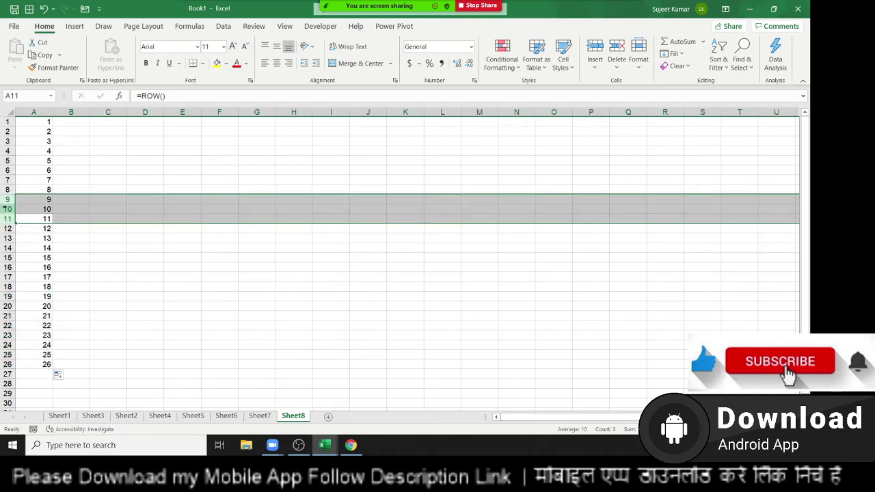
{"action": "key", "text": "ctrl+minus"}
Add an Sr heading in D6 and enter a =ROW() formula in D7.
{"action": "left_click", "coordinate": [160, 171]}
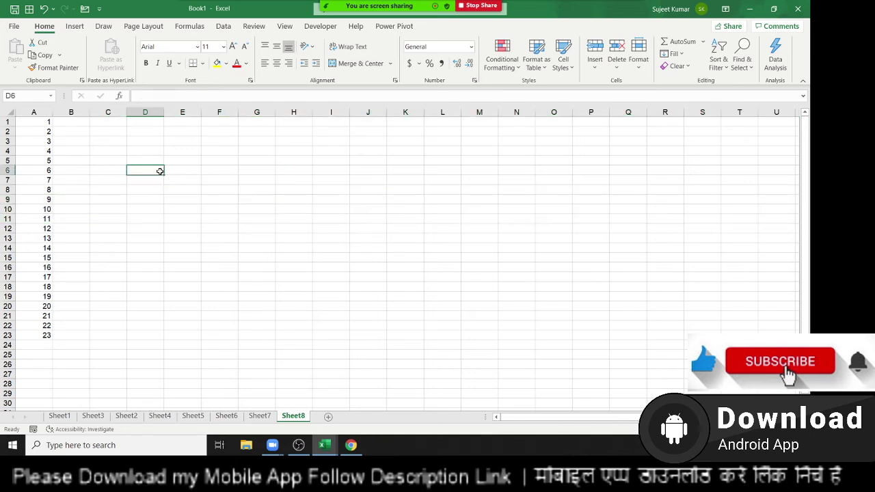
{"action": "type", "text": "Sr"}
{"action": "key", "text": "Return"}
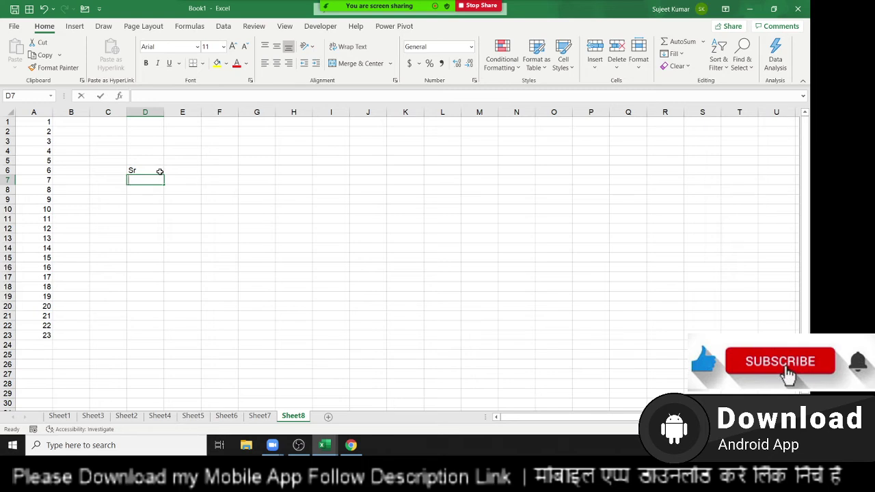
{"action": "type", "text": "=row"}
{"action": "key", "text": "Return"}
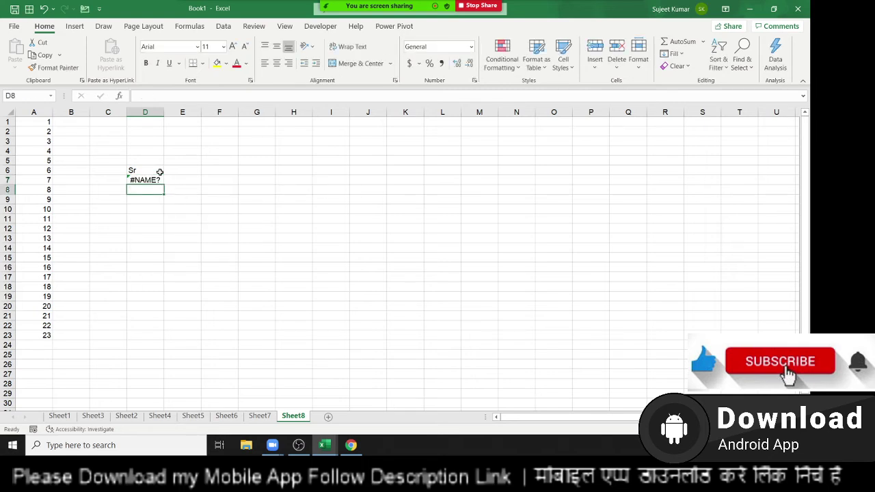
{"action": "key", "text": "Up"}
{"action": "type", "text": "=row"}
{"action": "key", "text": "Tab"}
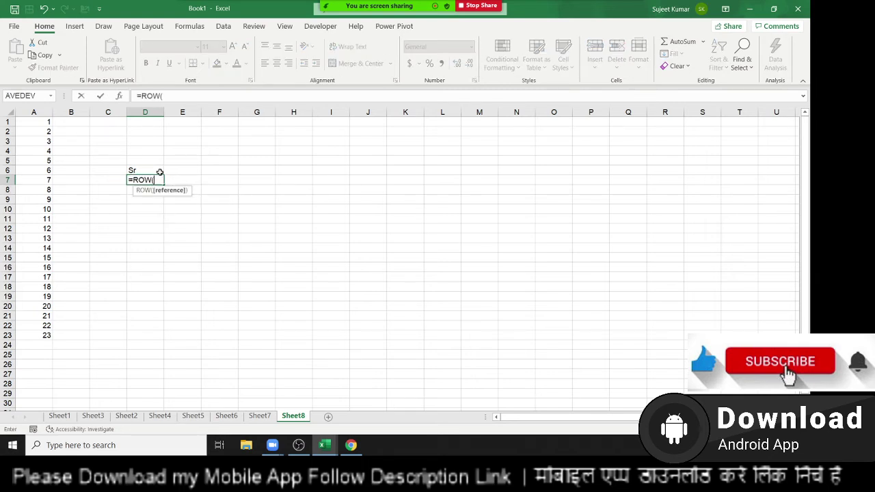
{"action": "key", "text": "Return"}
Change D7 to =ROW()-6 and fill it down to D19 for serial numbers 1–13.
{"action": "key", "text": "Up"}
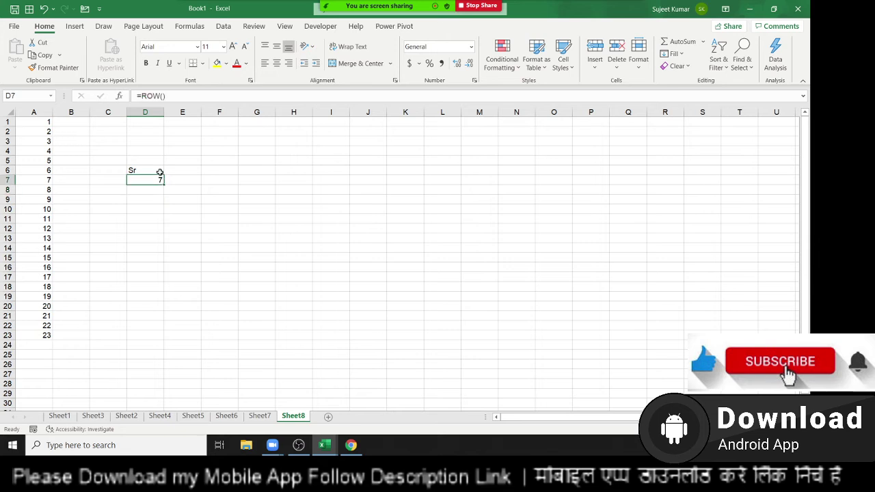
{"action": "left_click", "coordinate": [183, 97]}
{"action": "type", "text": "-6"}
{"action": "key", "text": "Return"}
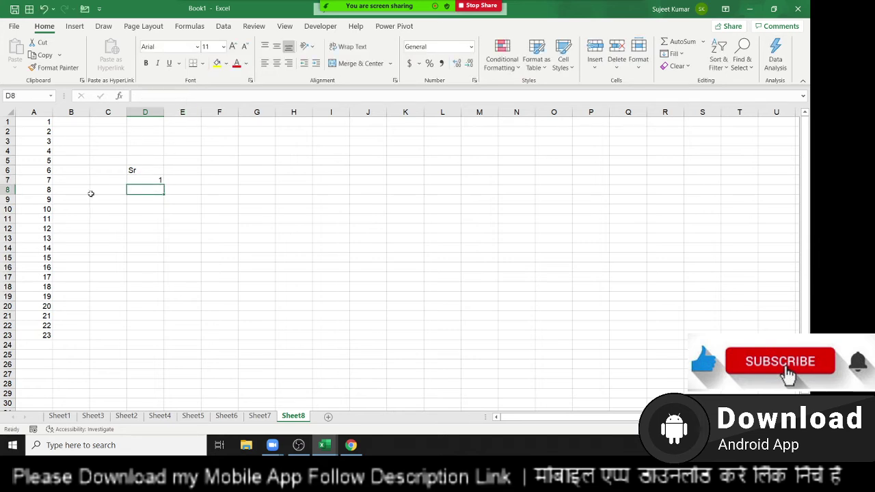
{"action": "left_click", "coordinate": [159, 182]}
{"action": "left_click_drag", "start_coordinate": [163, 183], "coordinate": [157, 301]}
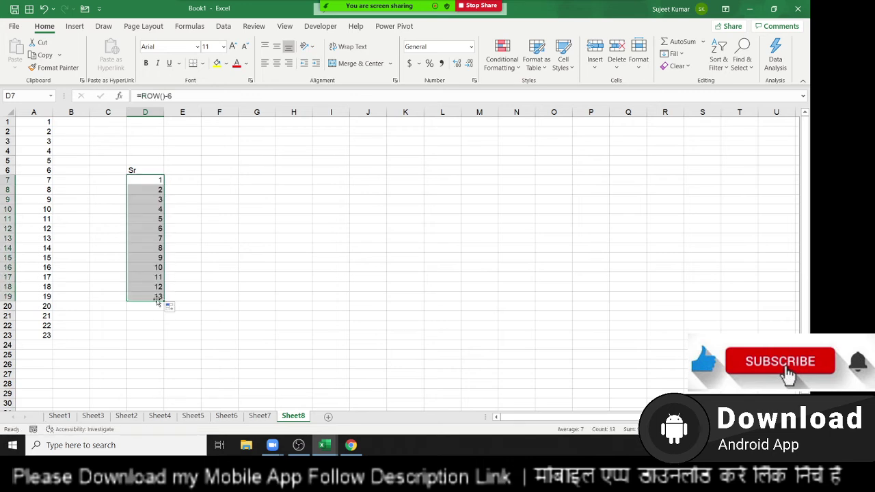
{"action": "left_click", "coordinate": [171, 152]}
Enter =COLUMN(L10) in E4 so it returns 12, column L's number.
{"action": "type", "text": "="}
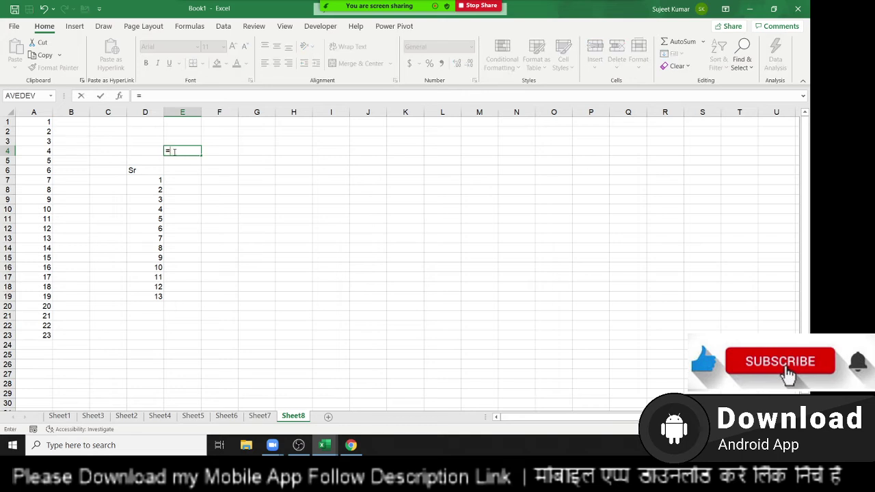
{"action": "type", "text": "col"}
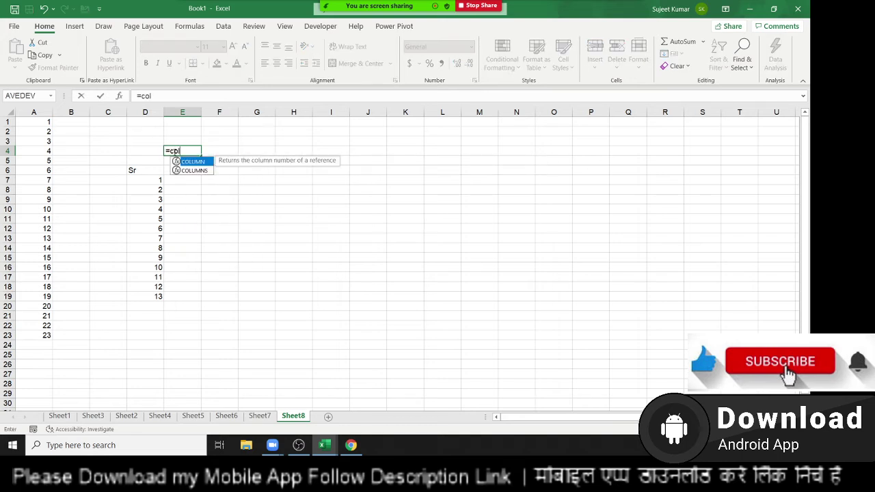
{"action": "key", "text": "Tab"}
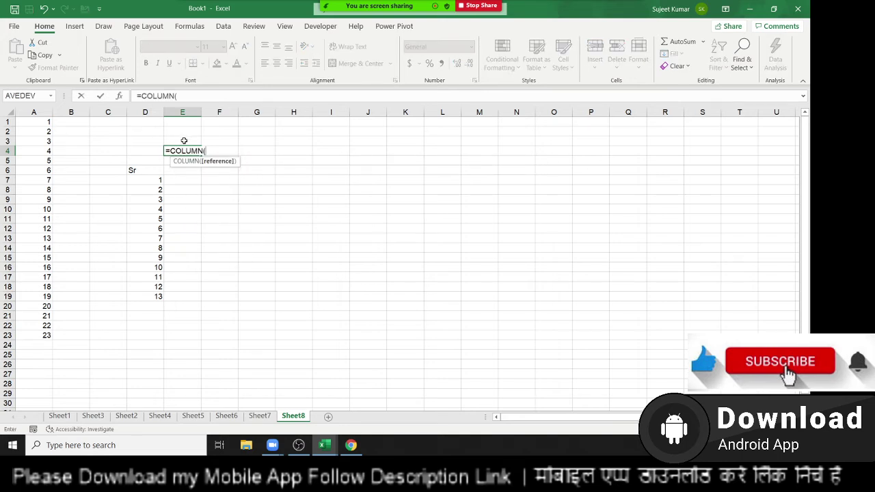
{"action": "key", "text": "Return"}
{"action": "key", "text": "Up"}
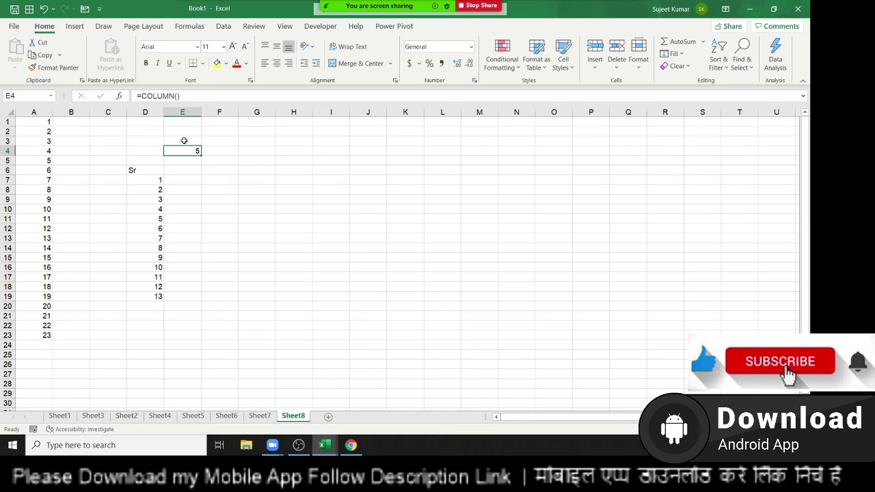
{"action": "left_click", "coordinate": [177, 96]}
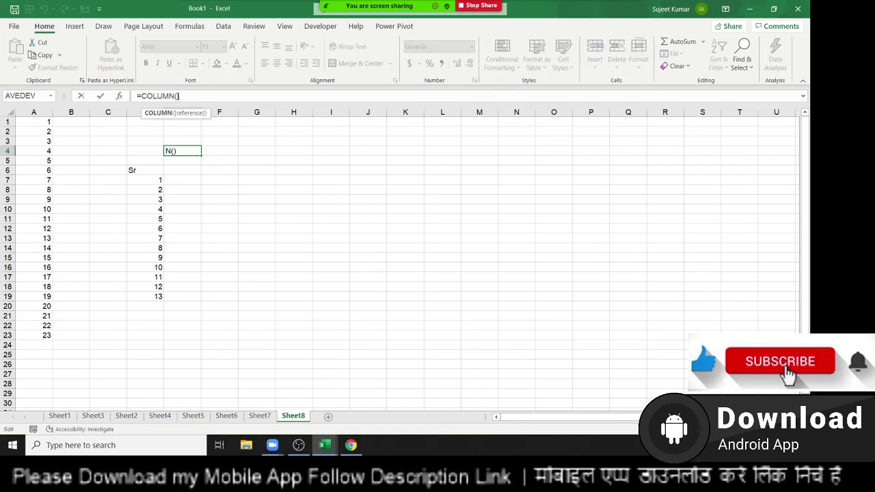
{"action": "left_click", "coordinate": [435, 212]}
{"action": "key", "text": "Return"}
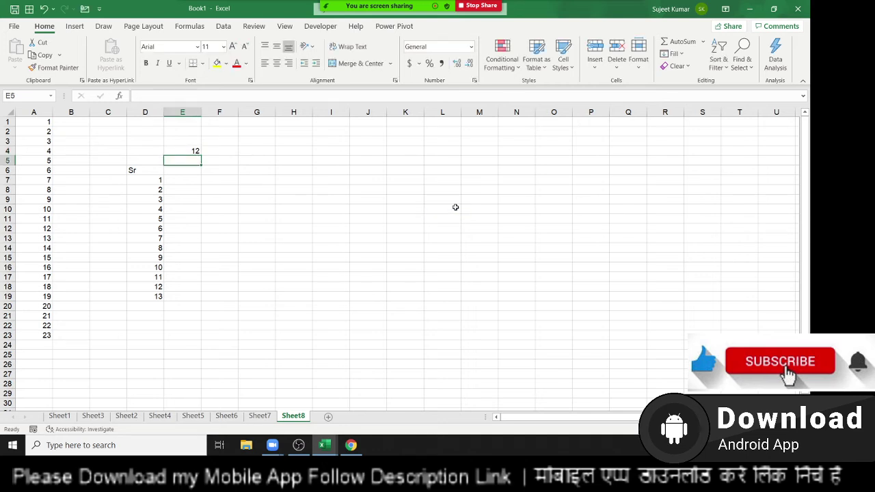
{"action": "left_click", "coordinate": [195, 151]}
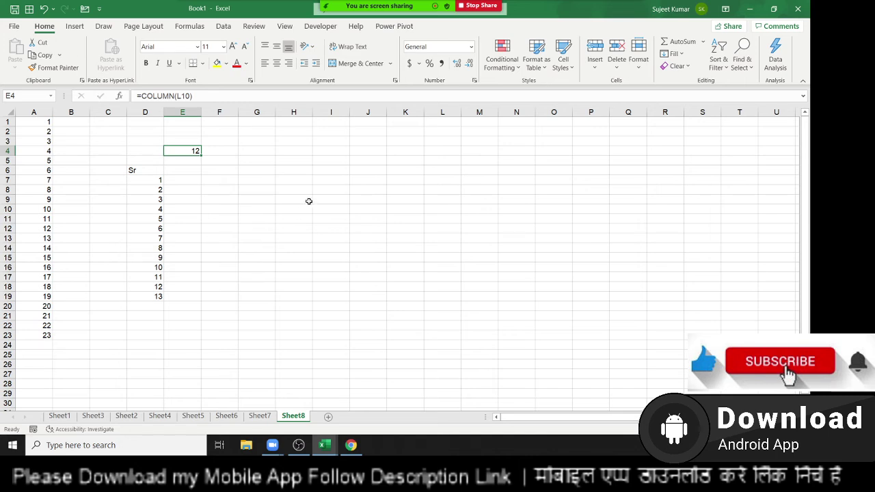
{"action": "left_click", "coordinate": [296, 172]}
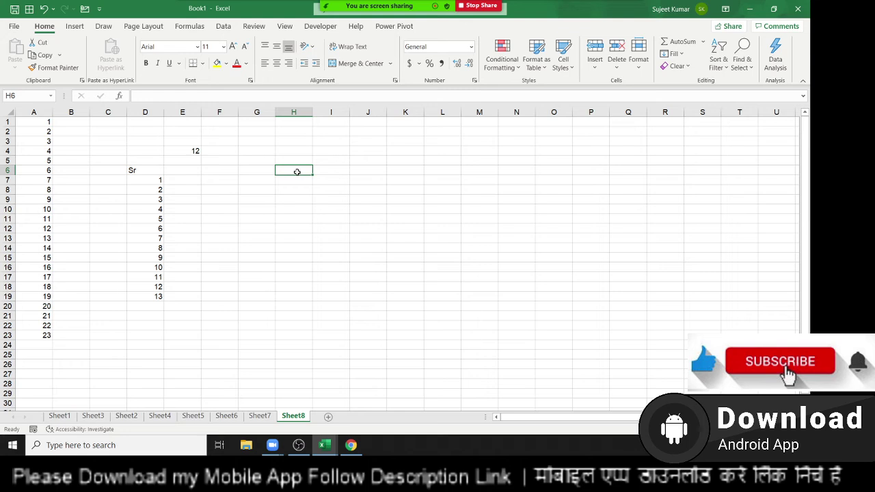
On Sheet7, copy the Name and JAN columns (A1:B9) to G16.
{"action": "left_click", "coordinate": [258, 415]}
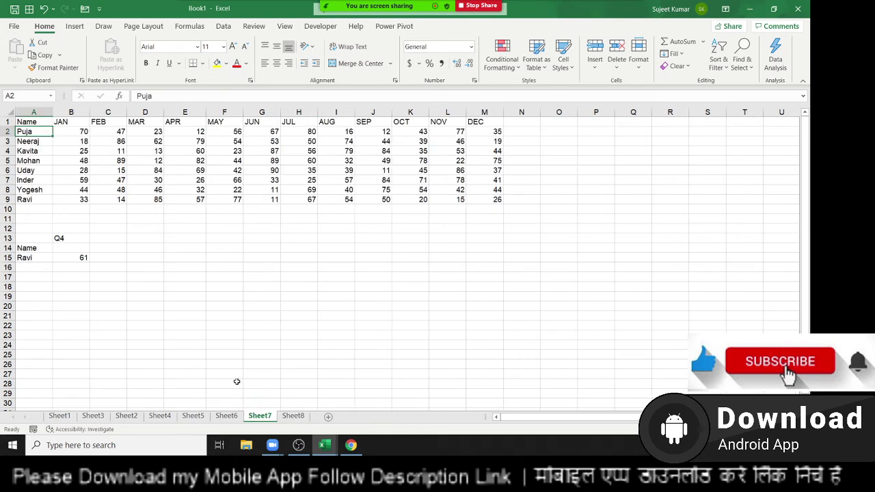
{"action": "left_click_drag", "start_coordinate": [34, 121], "coordinate": [73, 199]}
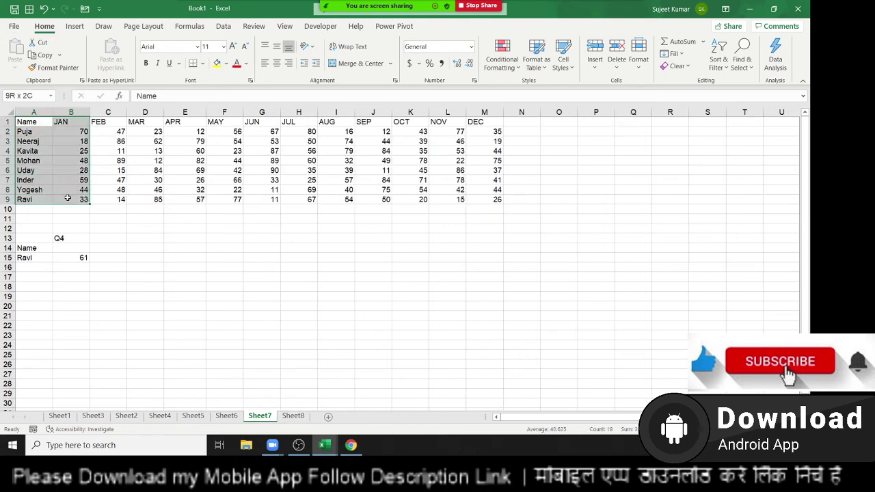
{"action": "key", "text": "ctrl+c"}
{"action": "left_click", "coordinate": [270, 267]}
{"action": "key", "text": "ctrl+v"}
{"action": "key", "text": "Escape"}
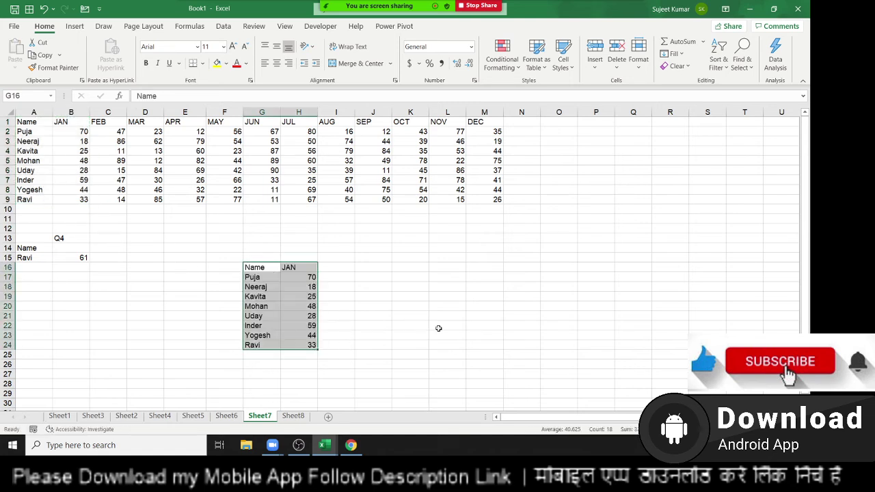
Paste G16:H24 transposed at L16 using Paste Special with Transpose.
{"action": "key", "text": "ctrl+c"}
{"action": "left_click", "coordinate": [446, 268]}
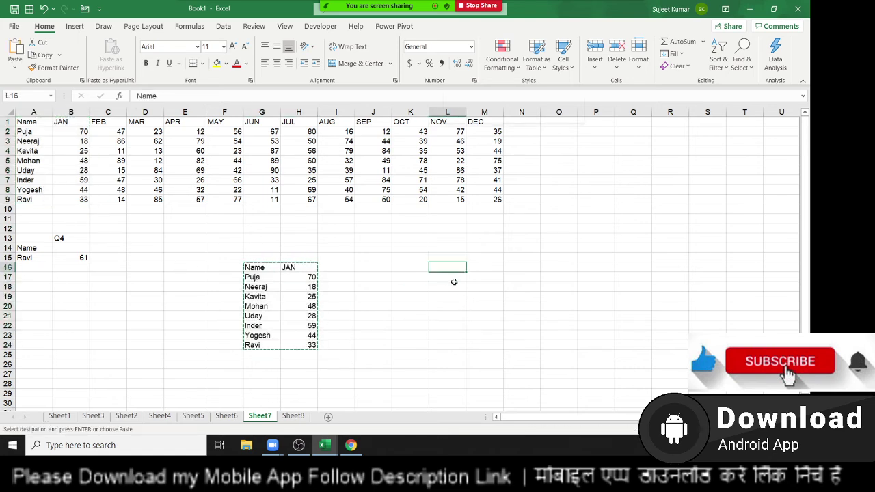
{"action": "right_click", "coordinate": [446, 268]}
{"action": "left_click", "coordinate": [483, 204]}
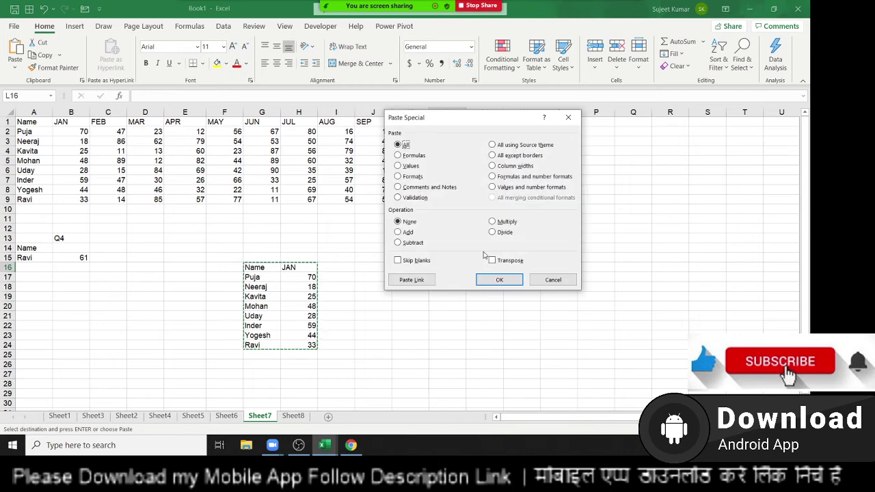
{"action": "left_click", "coordinate": [494, 260]}
{"action": "left_click", "coordinate": [498, 281]}
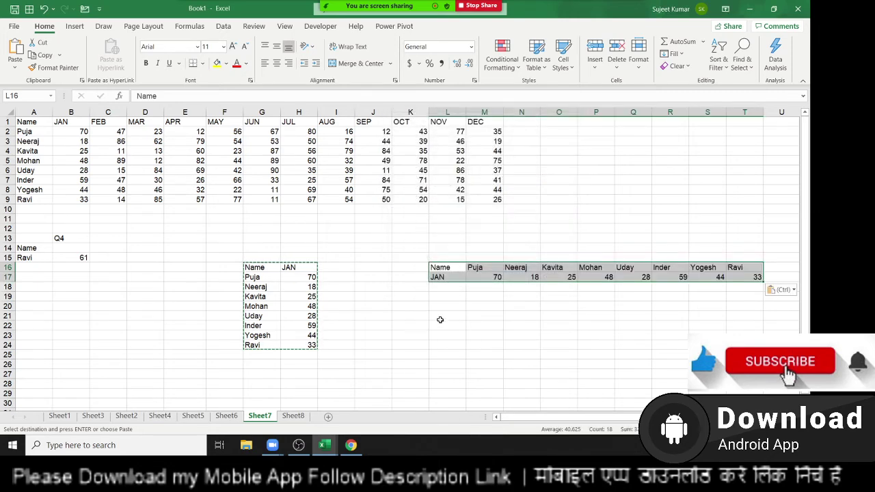
Delete the trial transposed block L16:T17, leaving L16 selected.
{"action": "left_click", "coordinate": [443, 266]}
{"action": "left_click", "coordinate": [445, 268]}
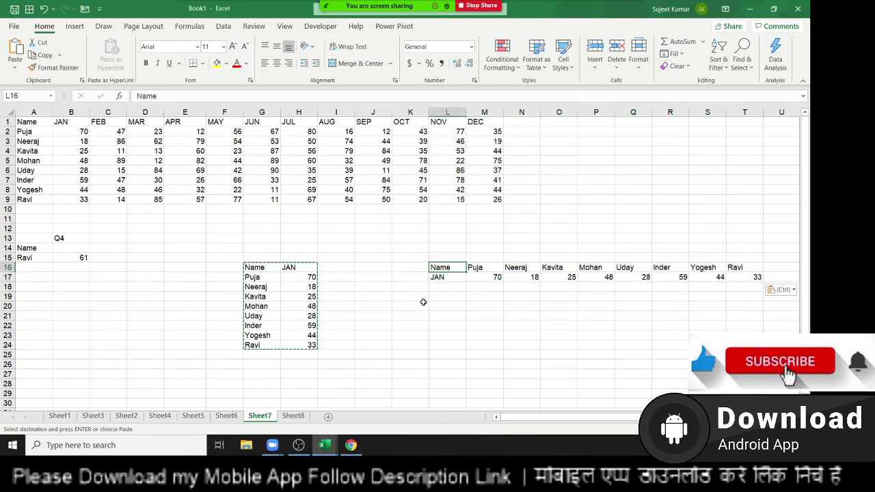
{"action": "left_click_drag", "start_coordinate": [445, 268], "coordinate": [738, 277]}
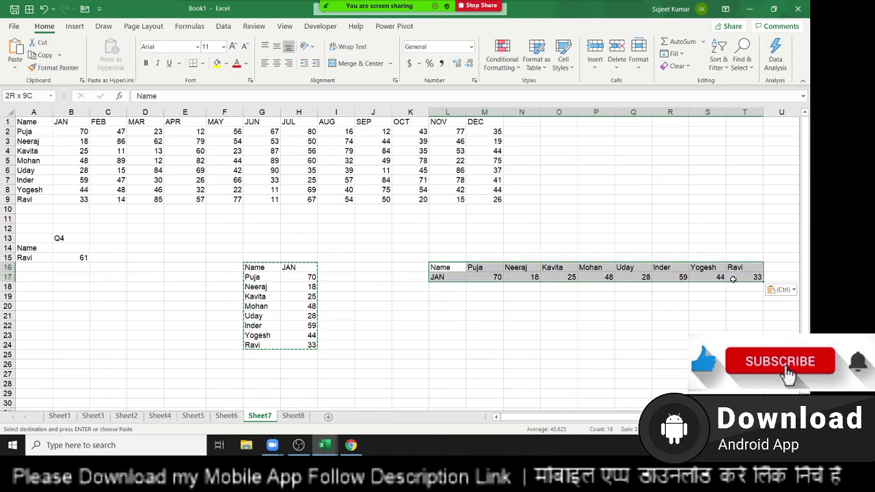
{"action": "key", "text": "Delete"}
{"action": "key", "text": "shift+BackSpace"}
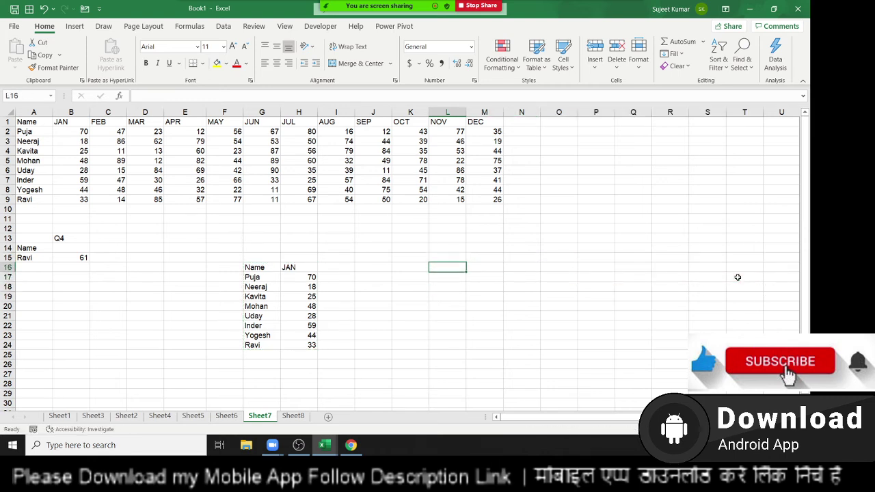
Enter =TRANSPOSE(G16:H24) in L16 to spill the table across L16:T17.
{"action": "type", "text": "=tr"}
{"action": "key", "text": "Tab"}
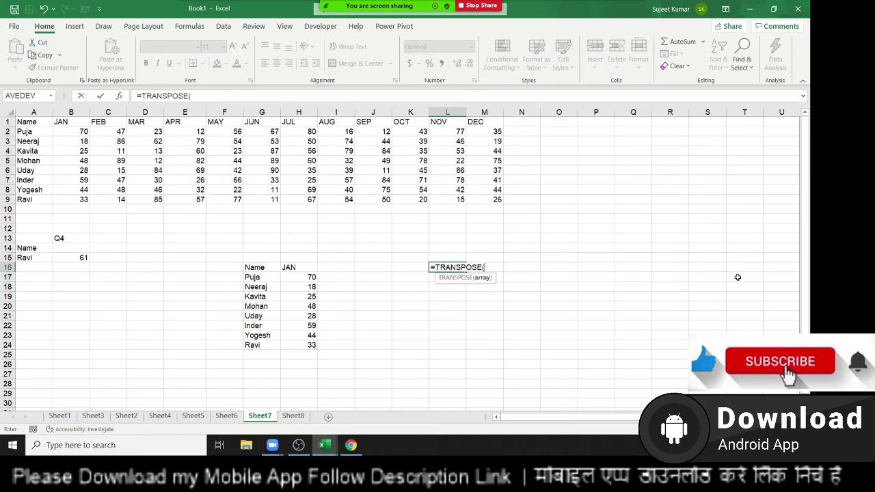
{"action": "key", "text": "Left"}
{"action": "key", "text": "Left"}
{"action": "key", "text": "Left"}
{"action": "key", "text": "Left"}
{"action": "key", "text": "Left"}
{"action": "key", "text": "shift+Right"}
{"action": "key", "text": "ctrl+shift+Down"}
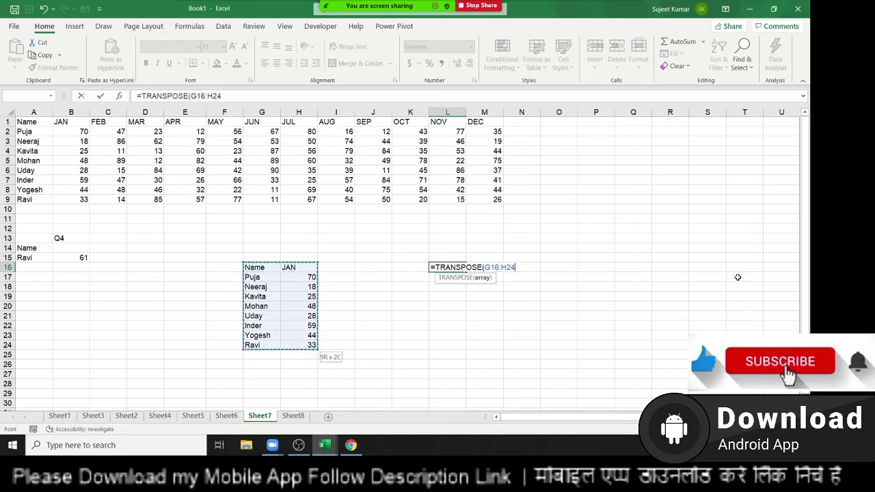
{"action": "key", "text": "Return"}
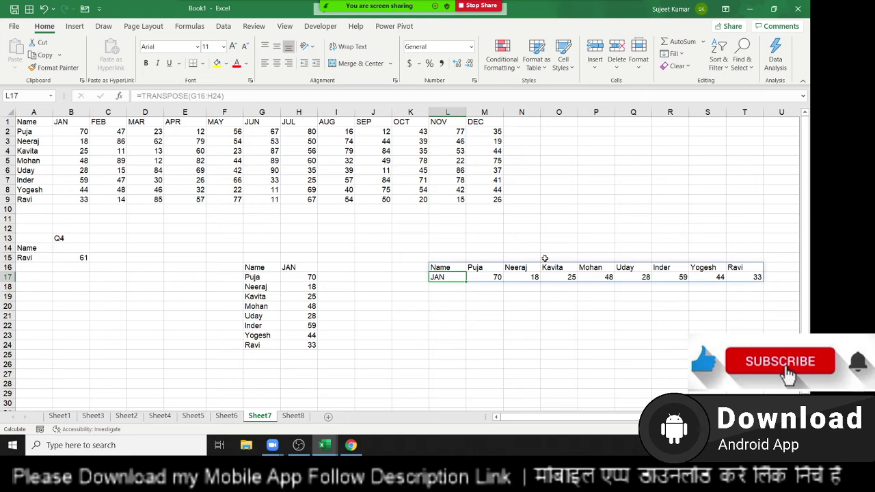
Change Uday's JAN value in H21 to 82 and confirm Q17 updates.
{"action": "left_click", "coordinate": [318, 317]}
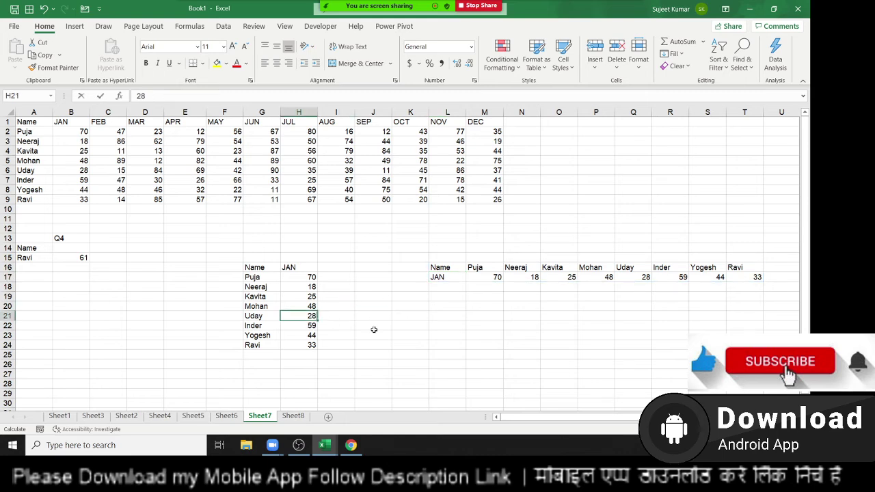
{"action": "type", "text": "82"}
{"action": "key", "text": "Return"}
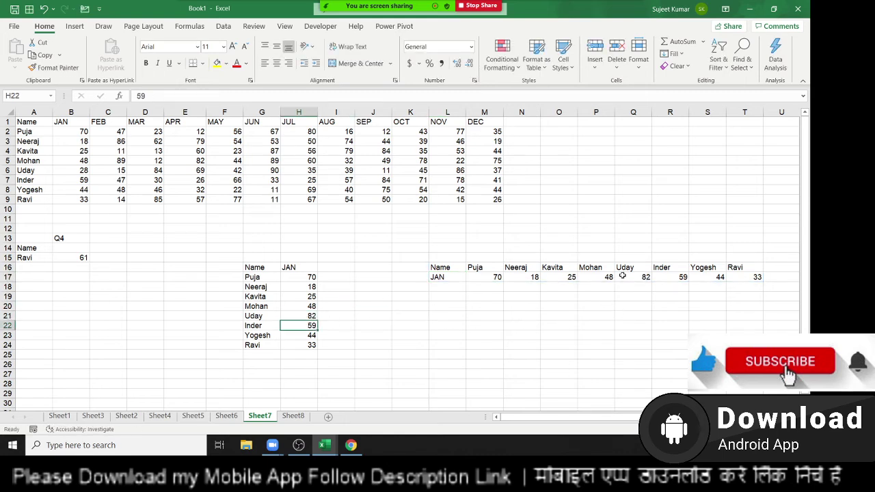
{"action": "left_click", "coordinate": [623, 275]}
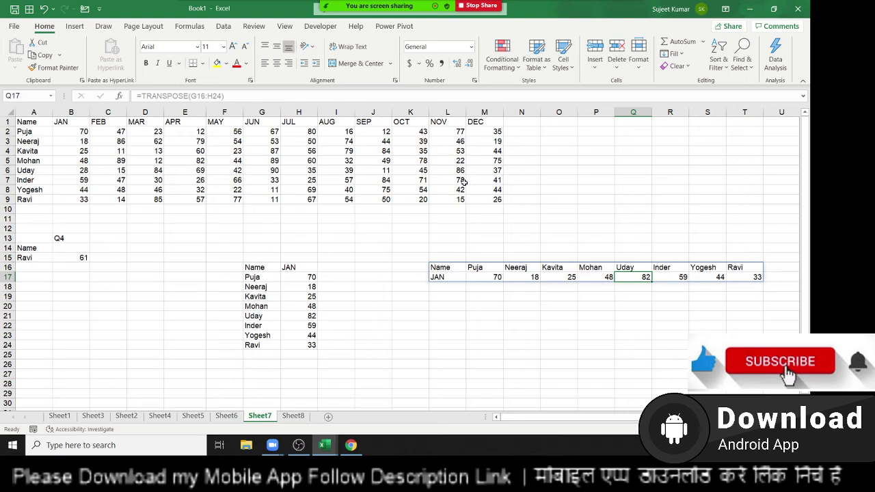
Compare the original Name/JAN table with its transposed copy by selecting each in turn.
{"action": "left_click", "coordinate": [495, 279]}
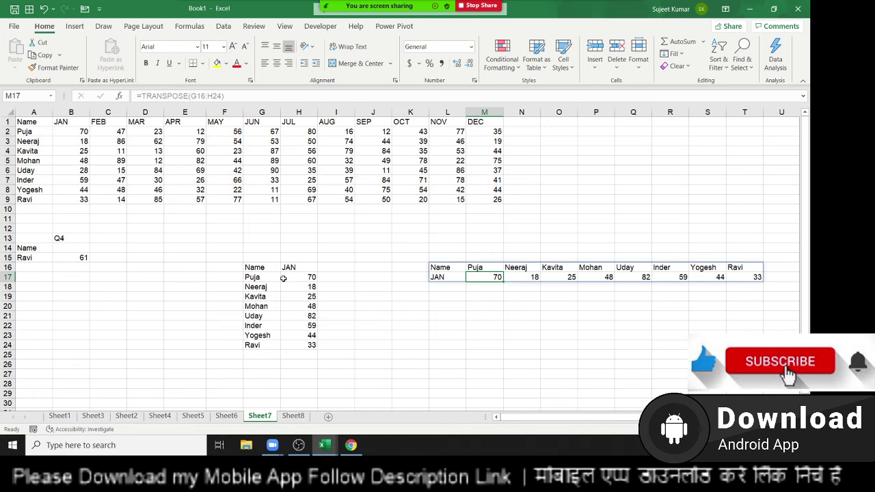
{"action": "left_click_drag", "start_coordinate": [267, 265], "coordinate": [301, 346]}
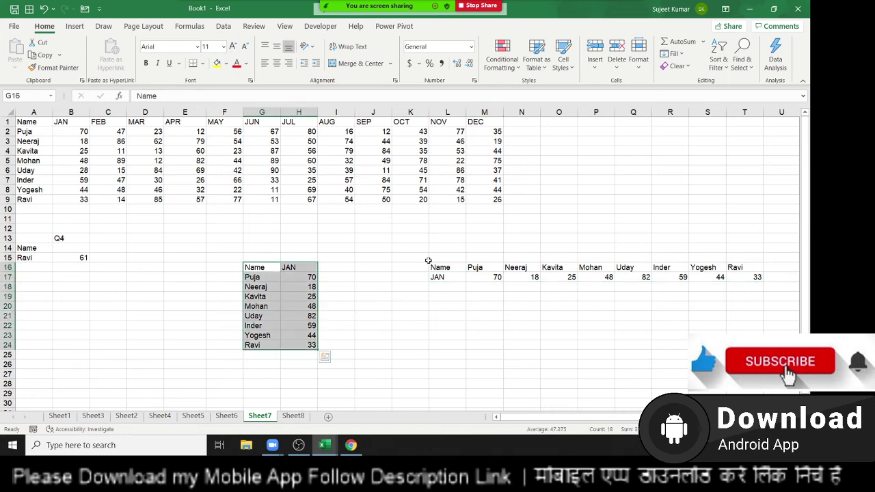
{"action": "left_click_drag", "start_coordinate": [433, 268], "coordinate": [758, 281]}
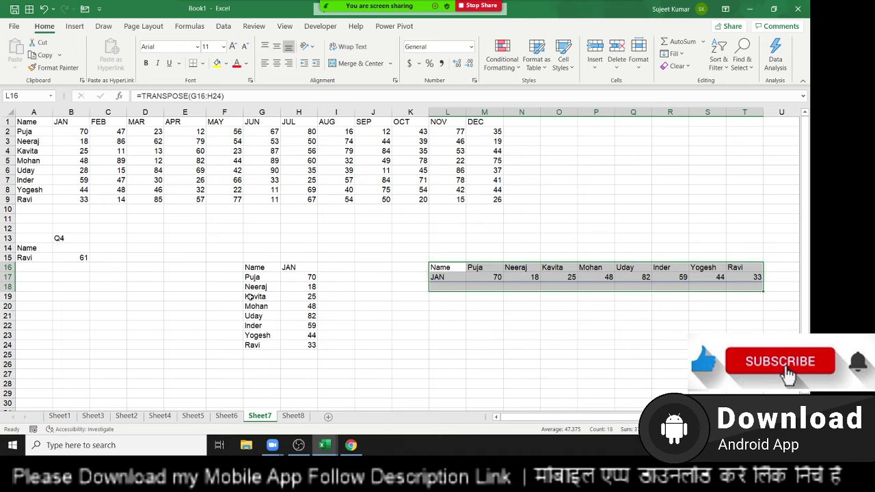
{"action": "left_click_drag", "start_coordinate": [254, 268], "coordinate": [311, 364]}
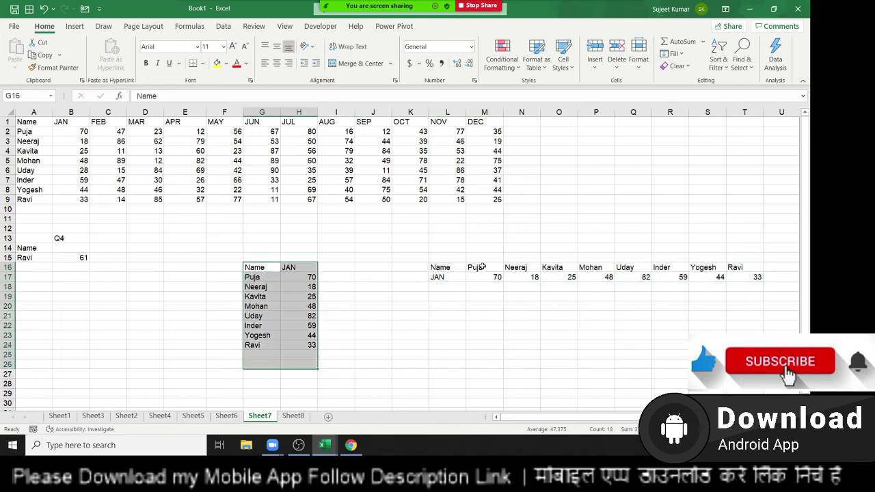
{"action": "left_click_drag", "start_coordinate": [441, 268], "coordinate": [739, 293]}
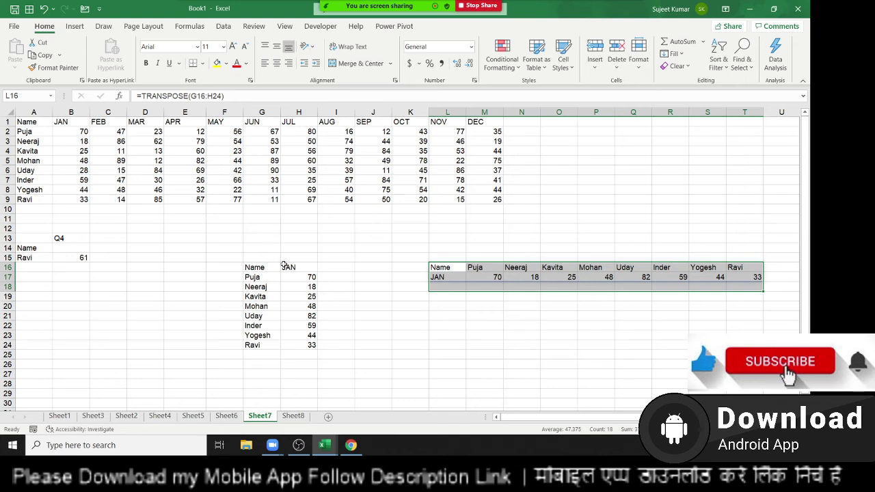
{"action": "left_click_drag", "start_coordinate": [284, 265], "coordinate": [277, 327]}
{"action": "mouse_move", "coordinate": [468, 263]}
{"action": "left_mouse_down"}
{"action": "mouse_move", "coordinate": [759, 268]}
{"action": "mouse_move", "coordinate": [793, 288]}
{"action": "left_mouse_up"}
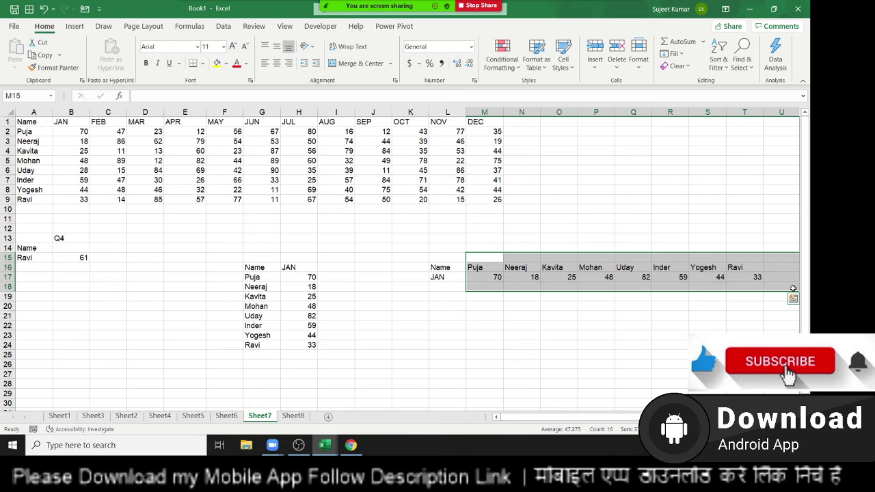
{"action": "left_click", "coordinate": [319, 172]}
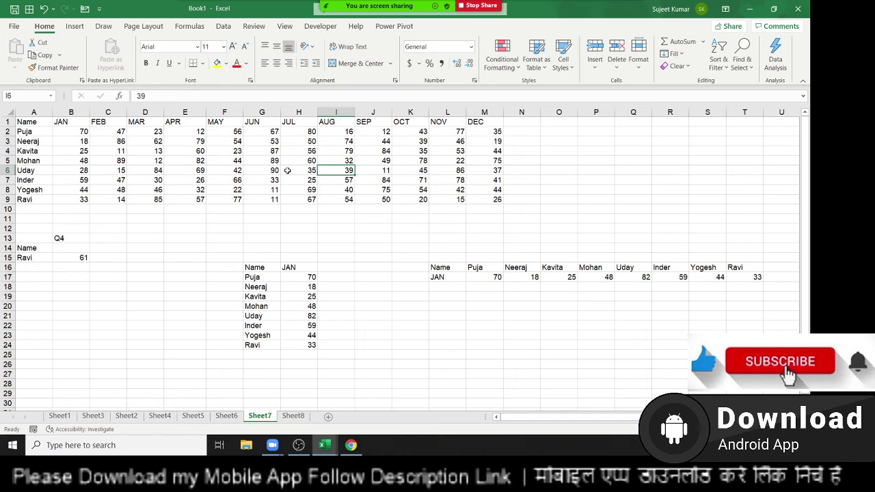
Browse the Lookup & Reference function list on the Formulas ribbon, then close it.
{"action": "left_click", "coordinate": [189, 26]}
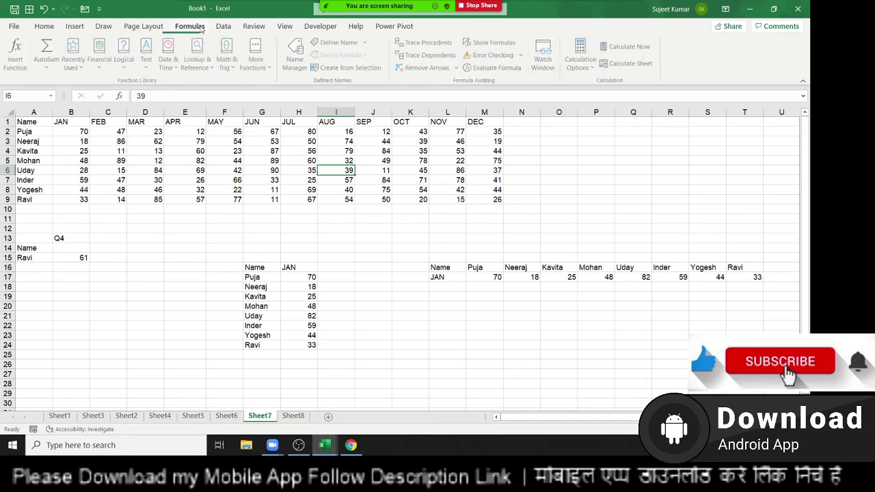
{"action": "left_click", "coordinate": [211, 70]}
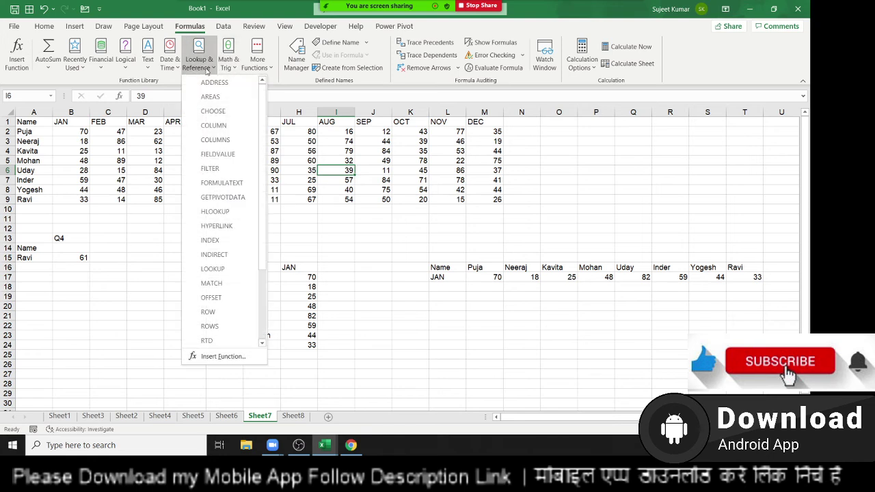
{"action": "mouse_move", "coordinate": [262, 103]}
{"action": "left_mouse_down"}
{"action": "mouse_move", "coordinate": [260, 173]}
{"action": "mouse_move", "coordinate": [272, 88]}
{"action": "left_mouse_up"}
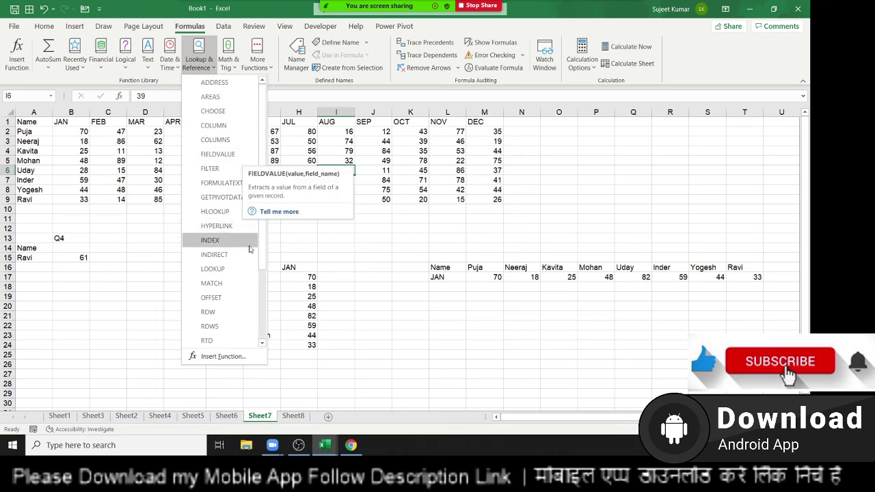
{"action": "mouse_move", "coordinate": [262, 263]}
{"action": "left_mouse_down"}
{"action": "mouse_move", "coordinate": [256, 329]}
{"action": "mouse_move", "coordinate": [264, 268]}
{"action": "left_mouse_up"}
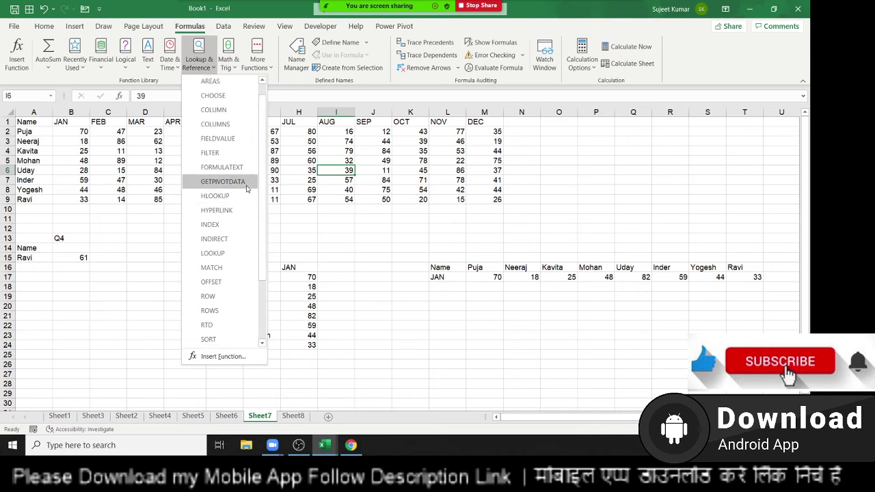
{"action": "left_click", "coordinate": [418, 310]}
{"action": "left_click", "coordinate": [418, 308]}
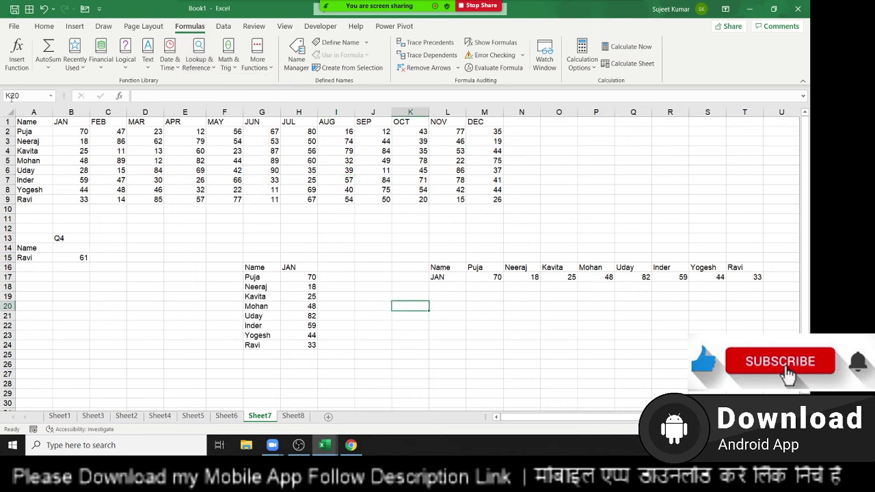
Start a FIELDVALUE formula in B18 using B15, dismissing the too-few-arguments warning.
{"action": "left_click", "coordinate": [95, 266]}
{"action": "left_click", "coordinate": [60, 284]}
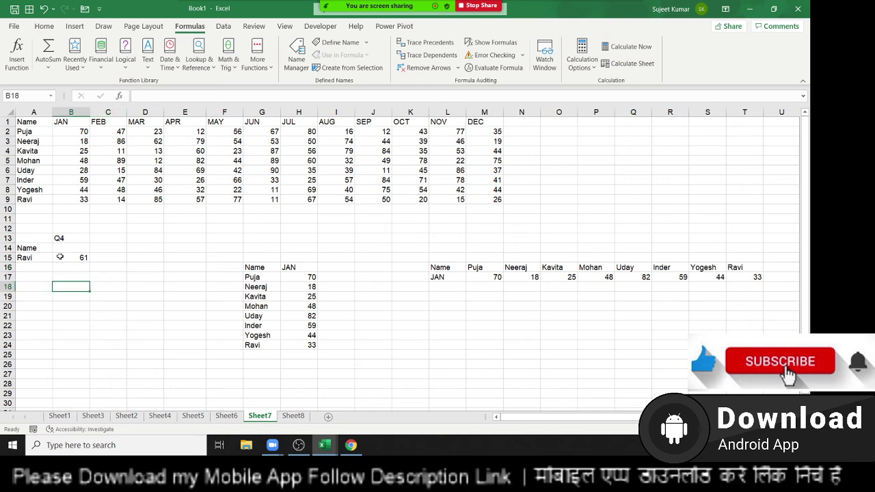
{"action": "type", "text": "=f"}
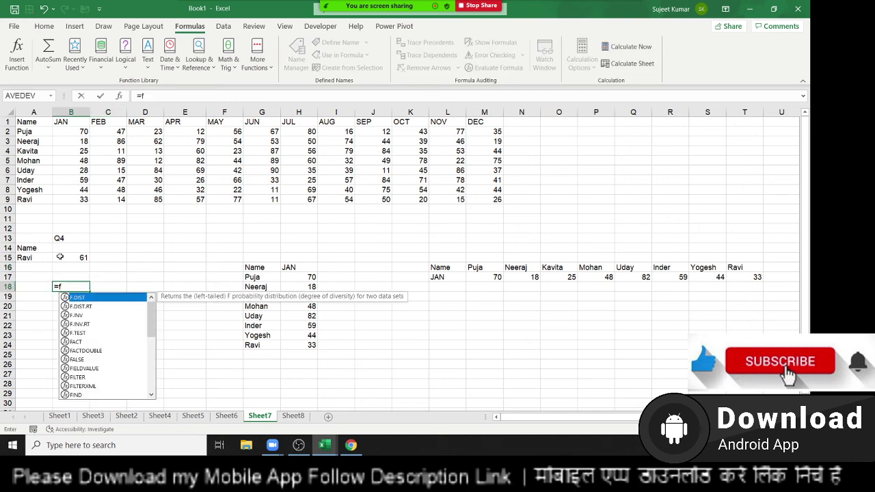
{"action": "type", "text": "e"}
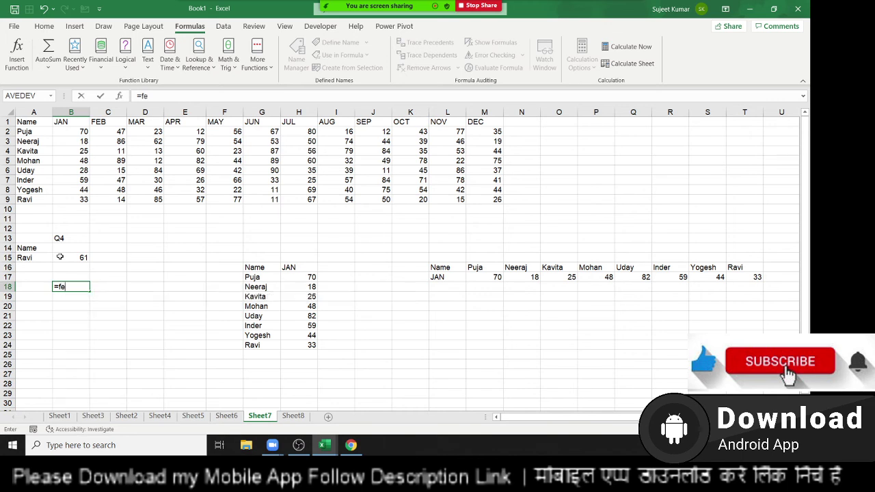
{"action": "key", "text": "BackSpace"}
{"action": "key", "text": "BackSpace"}
{"action": "type", "text": "iel"}
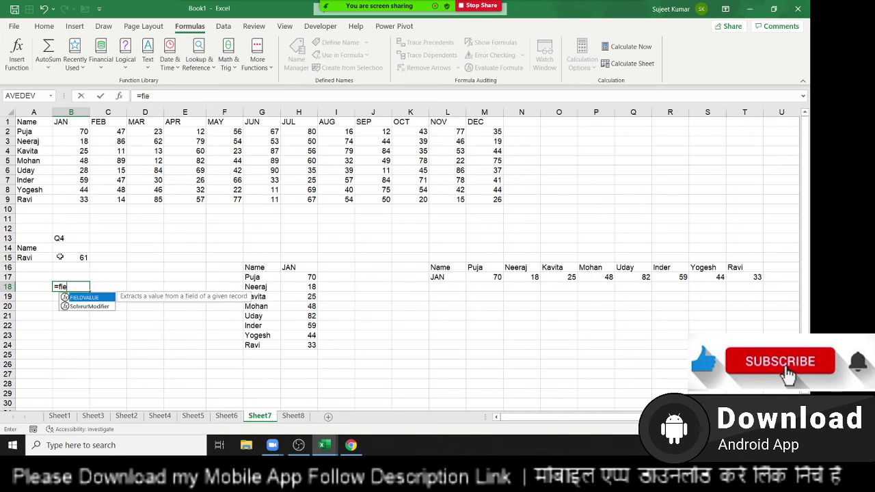
{"action": "key", "text": "Tab"}
{"action": "left_click", "coordinate": [60, 257]}
{"action": "key", "text": "Return"}
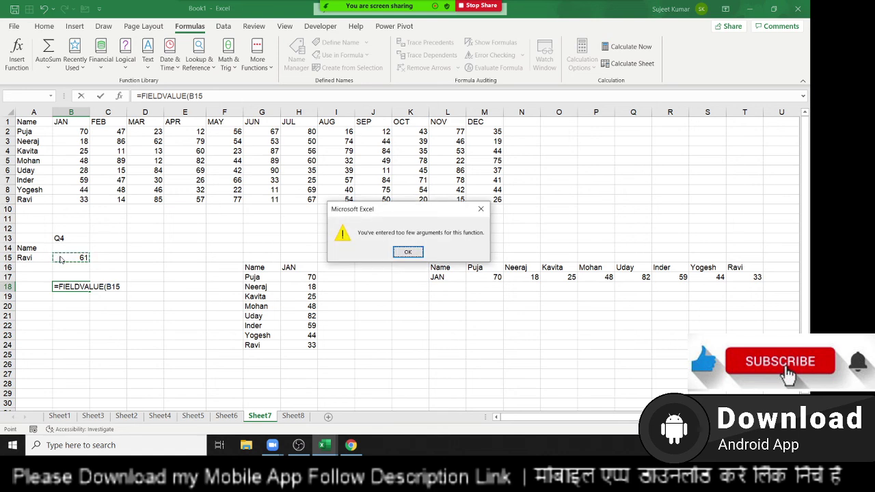
{"action": "key", "text": "Return"}
Rework the B18 formula to =FIELDVALUE(A1:M9,"JAN").
{"action": "key", "text": "Right"}
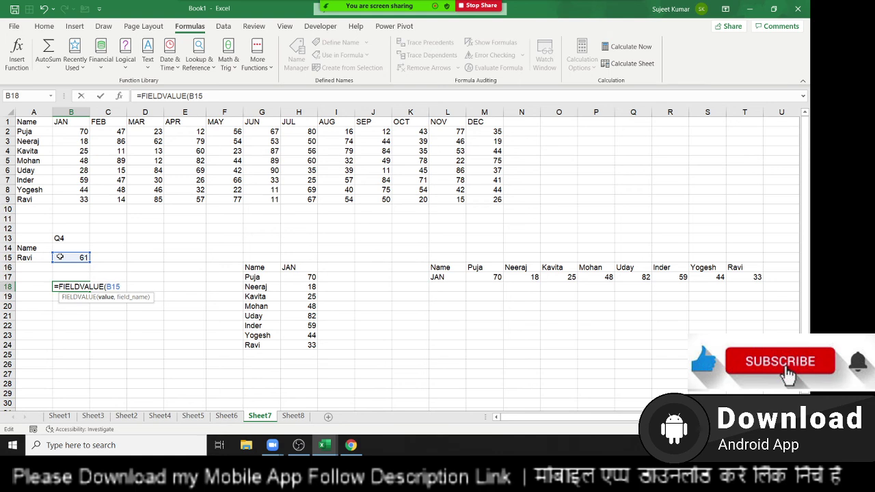
{"action": "key", "text": "BackSpace"}
{"action": "key", "text": "BackSpace"}
{"action": "key", "text": "BackSpace"}
{"action": "key", "text": "BackSpace"}
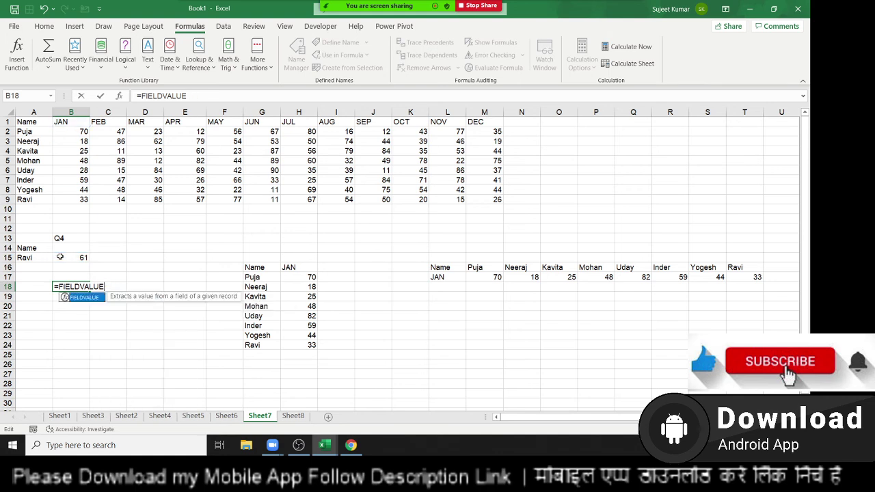
{"action": "type", "text": "("}
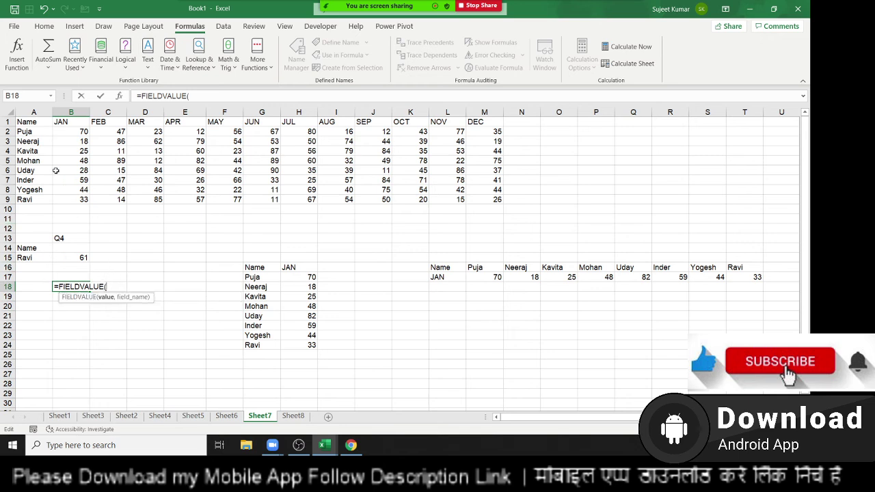
{"action": "left_click_drag", "start_coordinate": [28, 121], "coordinate": [482, 205]}
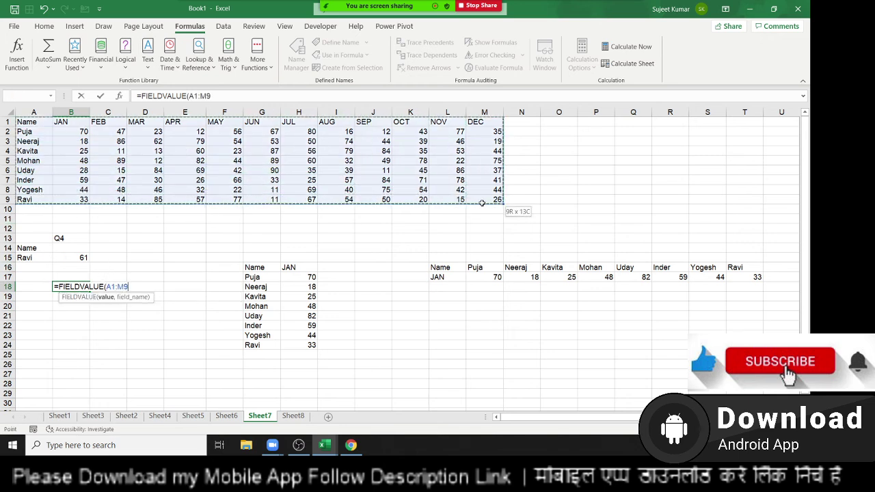
{"action": "type", "text": ",\""}
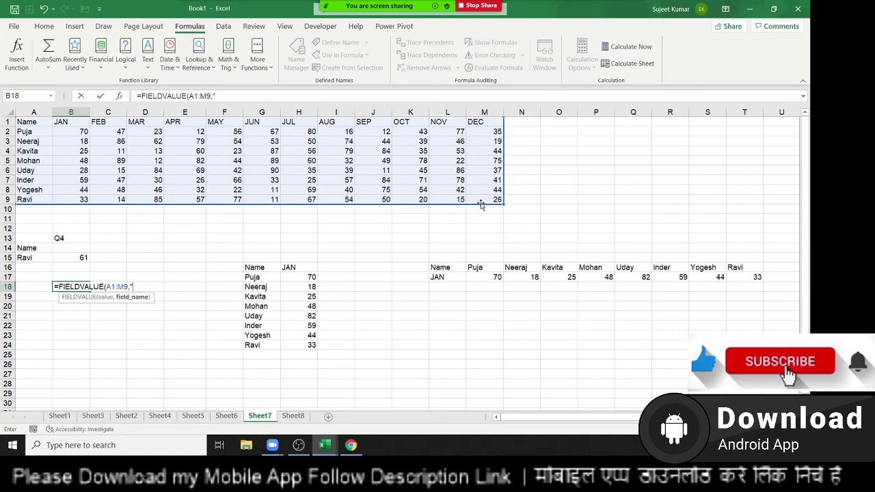
{"action": "type", "text": "JAN\")"}
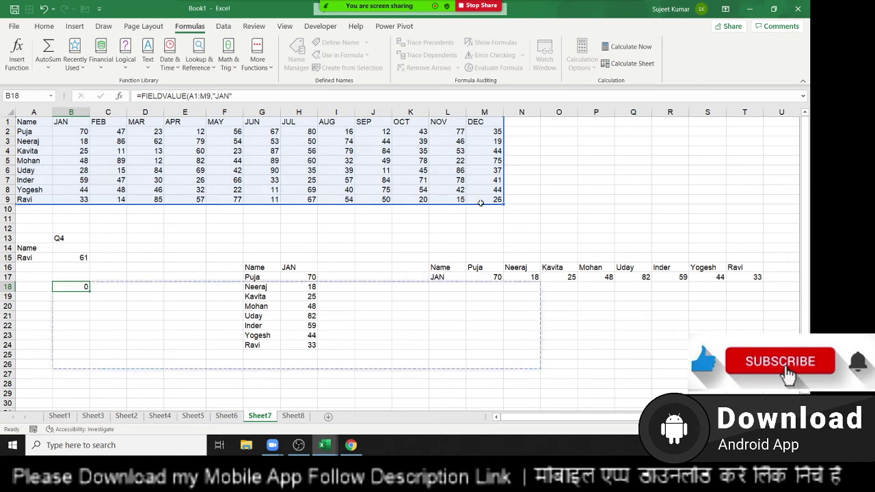
Commit the FIELDVALUE formula in B18, then retry it with ranges A1:B9 and B1:B9.
{"action": "key", "text": "Return"}
{"action": "key", "text": "Up"}
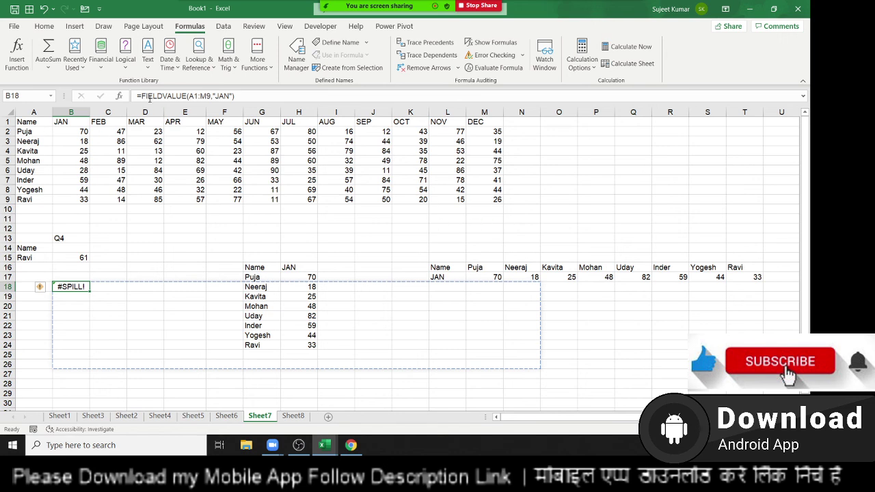
{"action": "key", "text": "F2"}
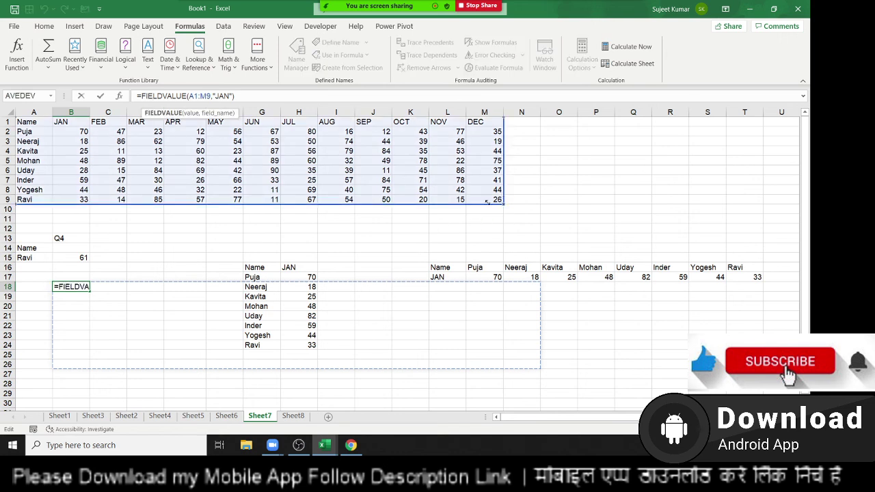
{"action": "left_click_drag", "start_coordinate": [486, 202], "coordinate": [82, 204]}
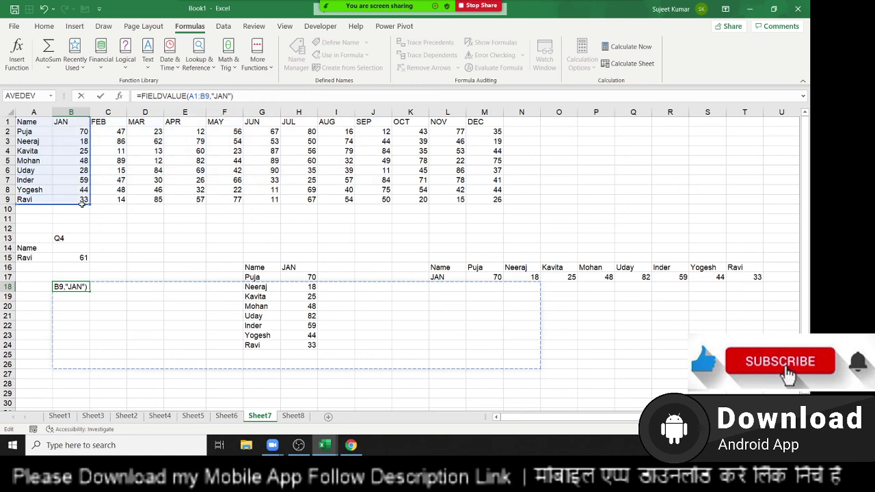
{"action": "key", "text": "Return"}
{"action": "left_click", "coordinate": [66, 288]}
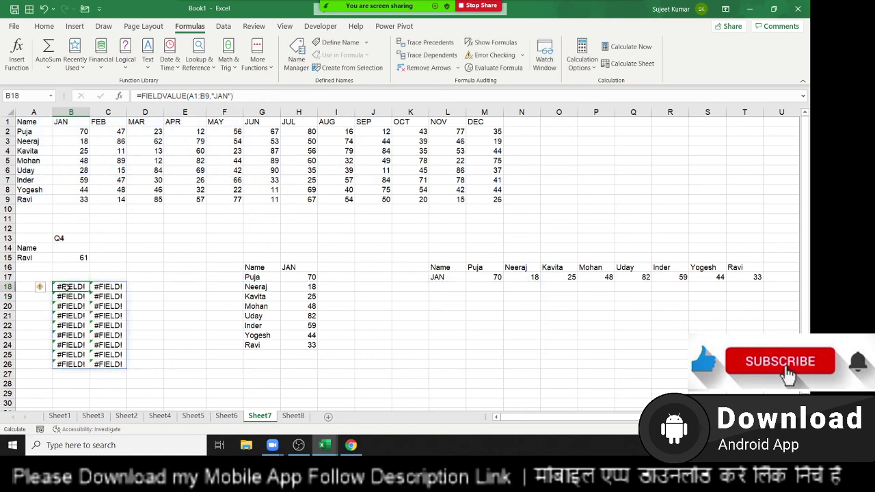
{"action": "double_click", "coordinate": [67, 288]}
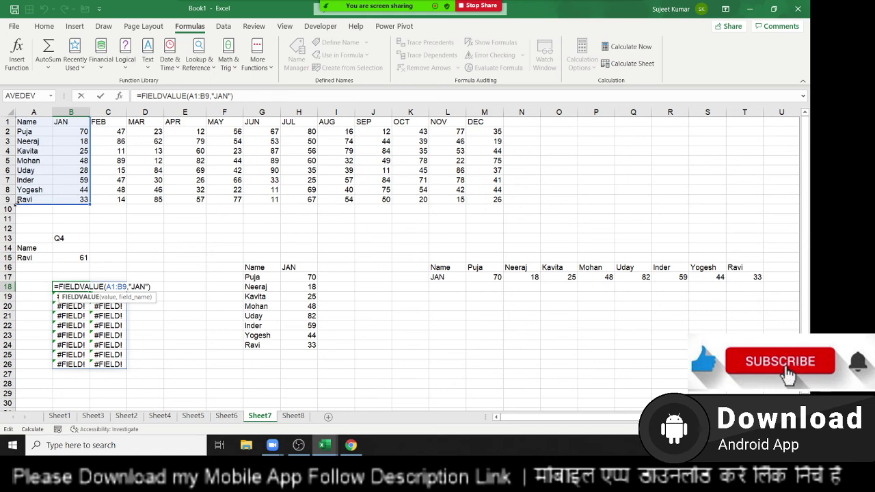
{"action": "left_click_drag", "start_coordinate": [15, 205], "coordinate": [64, 207]}
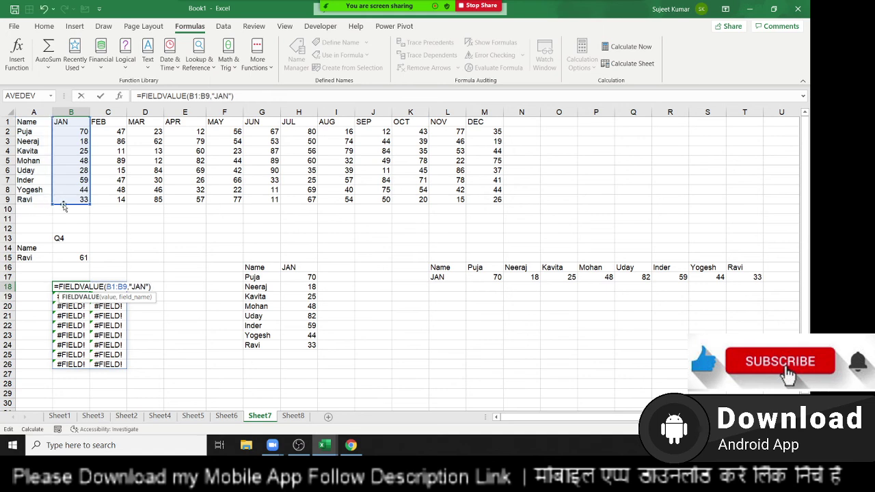
{"action": "key", "text": "Return"}
Delete the #FIELD! errors from B18:B26.
{"action": "key", "text": "Up"}
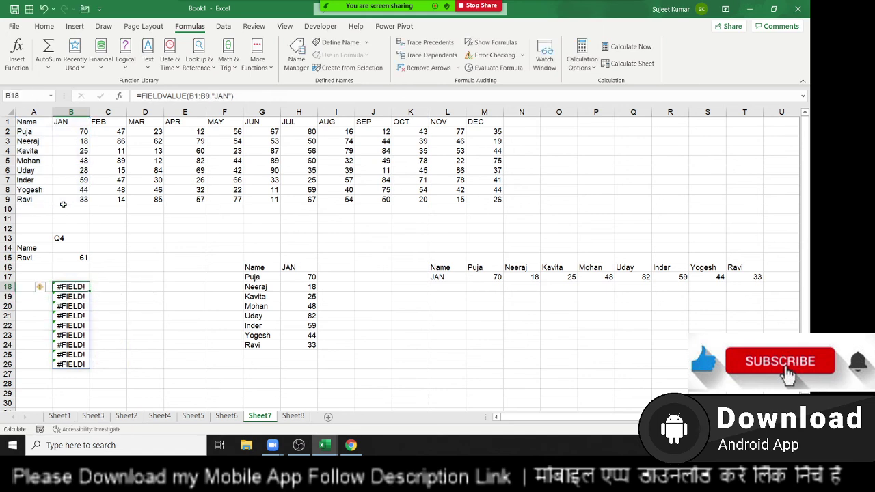
{"action": "key", "text": "ctrl+shift+Down"}
{"action": "key", "text": "Delete"}
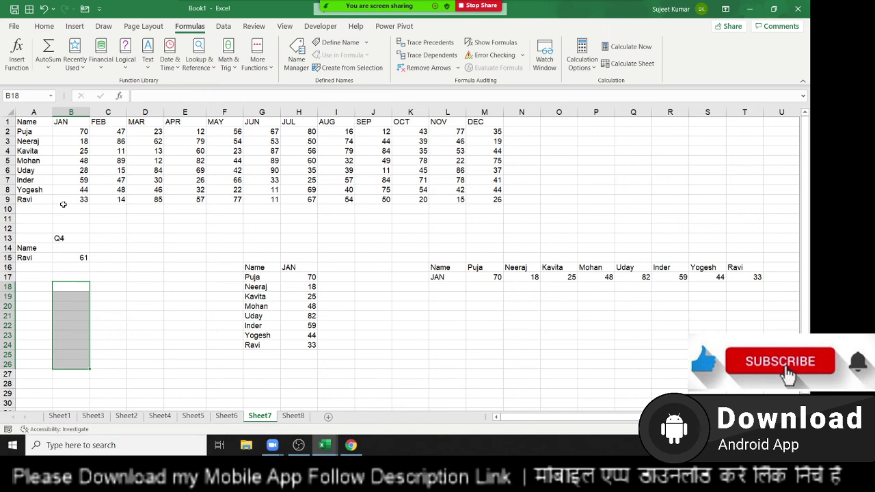
Enter =FORMULATEXT(B15) in B17 to show B15's formula as text, then clear B17.
{"action": "left_click", "coordinate": [68, 274]}
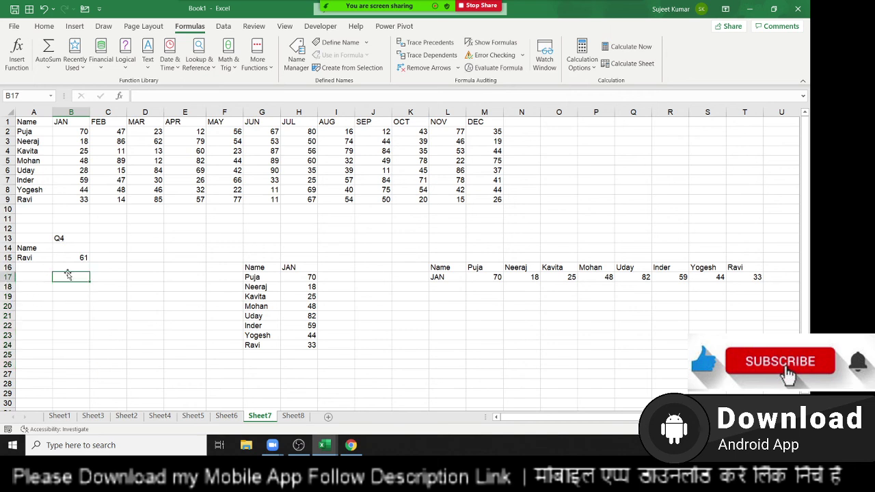
{"action": "type", "text": "=for"}
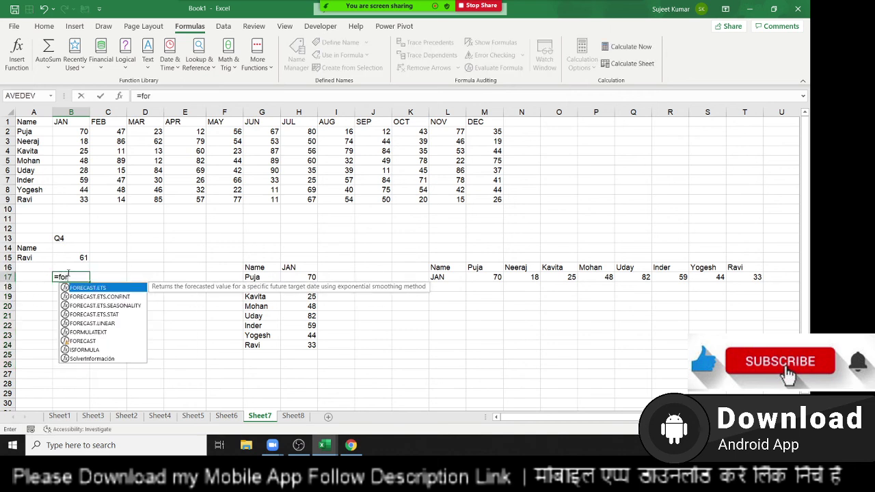
{"action": "key", "text": "Down"}
{"action": "key", "text": "Down"}
{"action": "key", "text": "Down"}
{"action": "key", "text": "Down"}
{"action": "key", "text": "Down"}
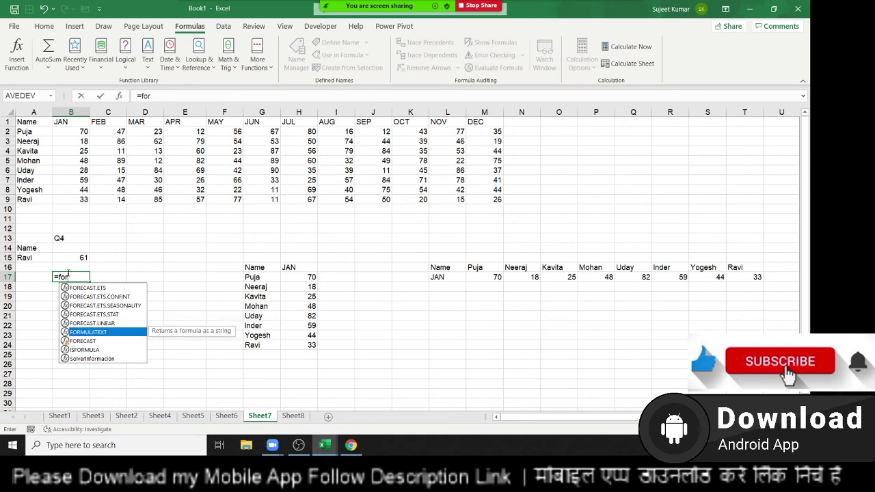
{"action": "key", "text": "Tab"}
{"action": "key", "text": "Up"}
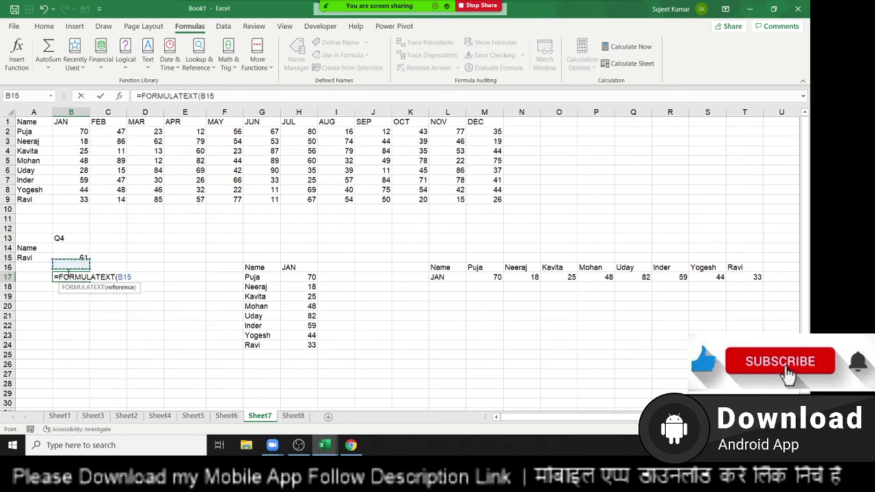
{"action": "key", "text": "Up"}
{"action": "key", "text": "Return"}
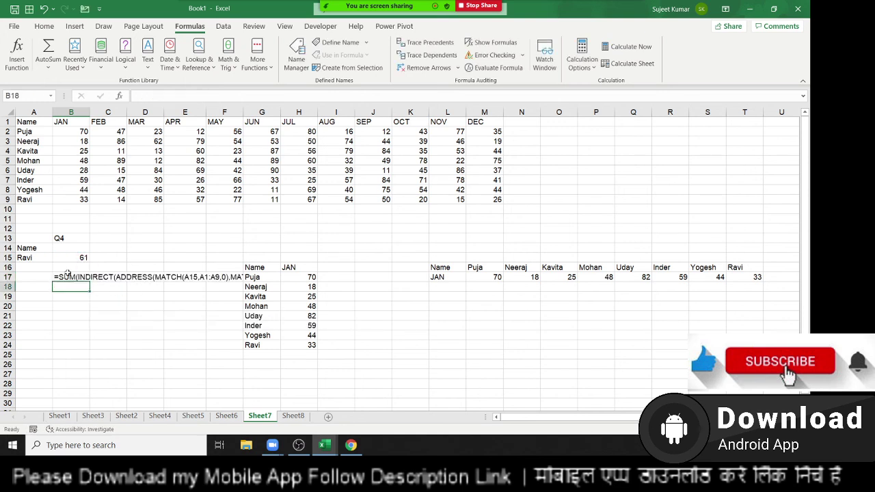
{"action": "left_click", "coordinate": [76, 277]}
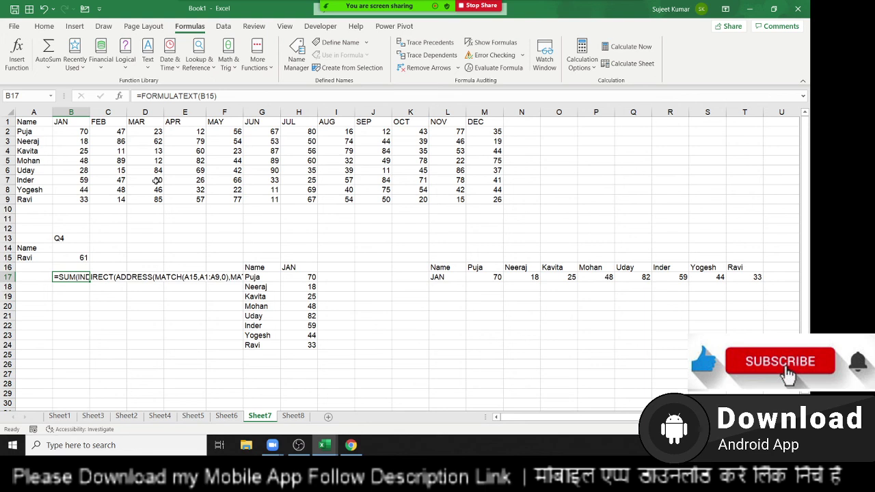
{"action": "key", "text": "Delete"}
Scroll through the Lookup & Reference function list and close it without choosing.
{"action": "left_click", "coordinate": [197, 73]}
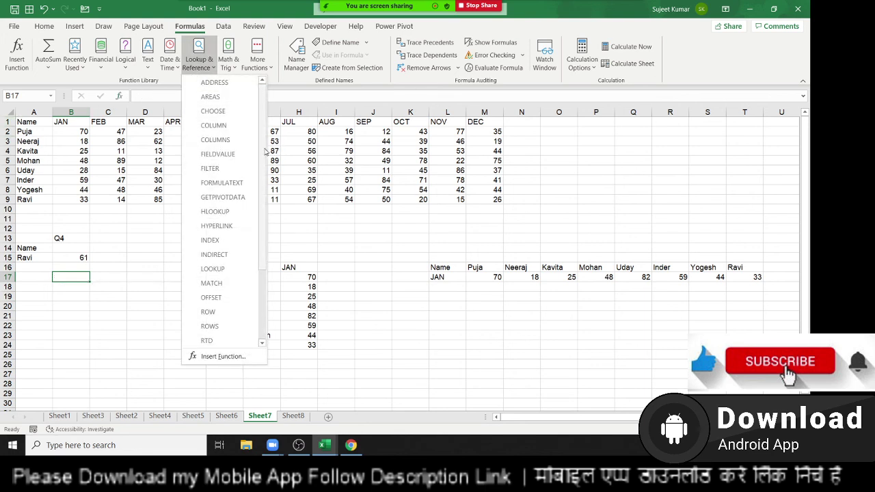
{"action": "left_click_drag", "start_coordinate": [265, 151], "coordinate": [264, 240]}
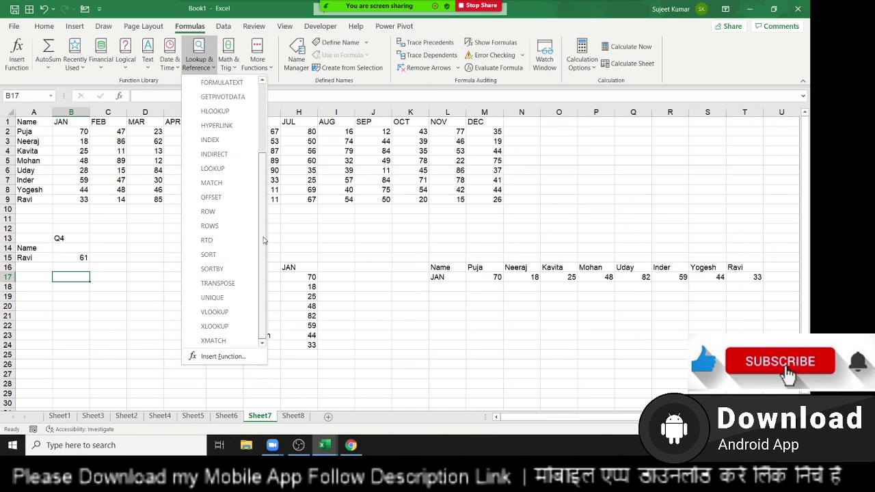
{"action": "left_click_drag", "start_coordinate": [264, 240], "coordinate": [273, 189]}
{"action": "left_click", "coordinate": [352, 231]}
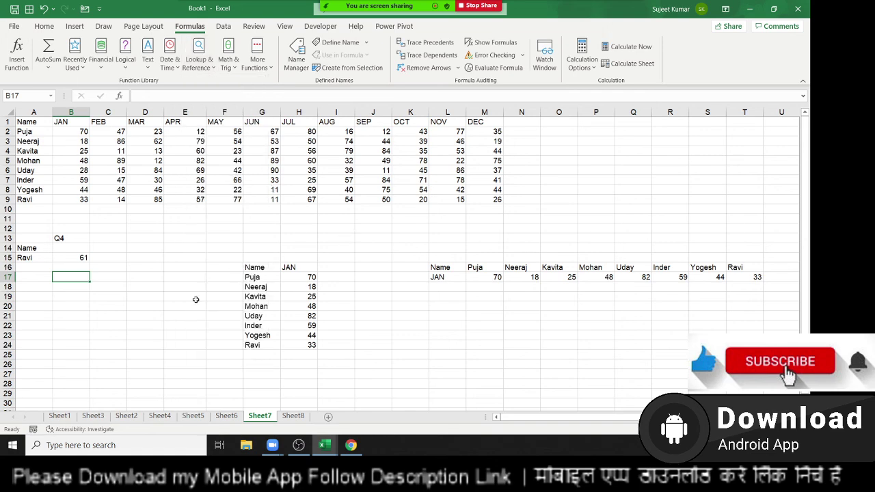
Return to Sheet7 via Sheet8 and confirm B15's SUM/INDIRECT formula still shows 61.
{"action": "left_click", "coordinate": [294, 417]}
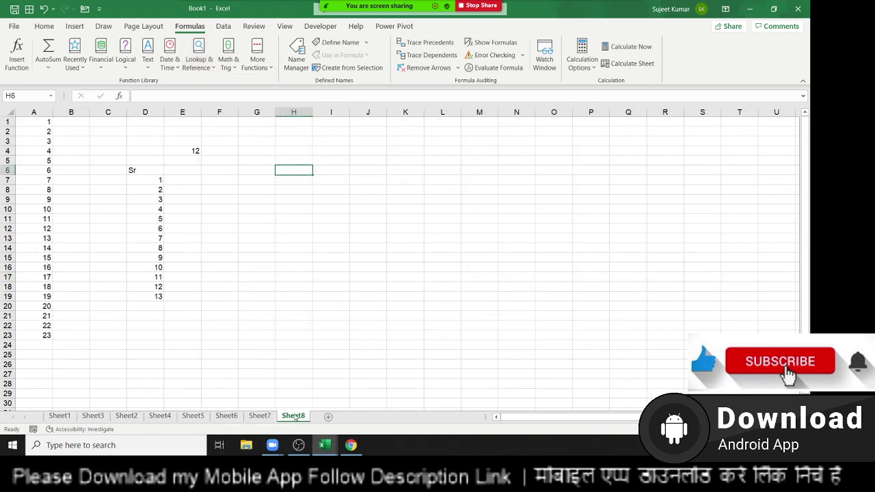
{"action": "left_click", "coordinate": [260, 416]}
{"action": "double_click", "coordinate": [77, 258]}
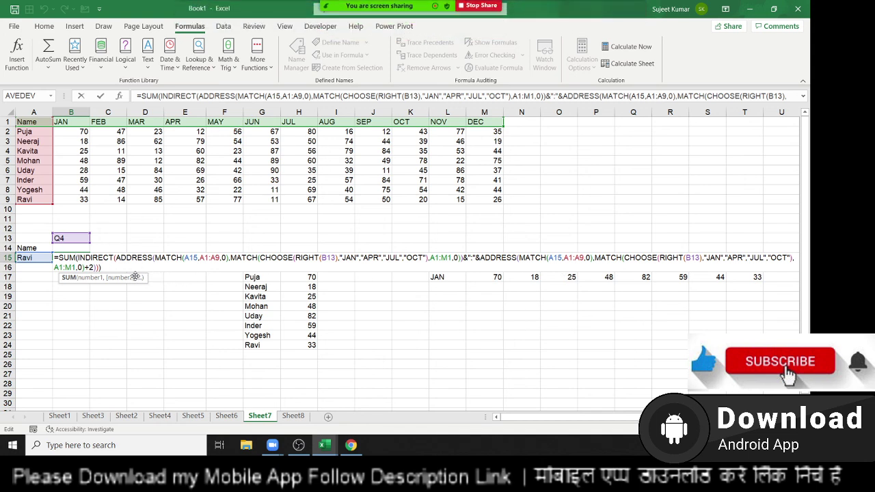
{"action": "key", "text": "ctrl+Return"}
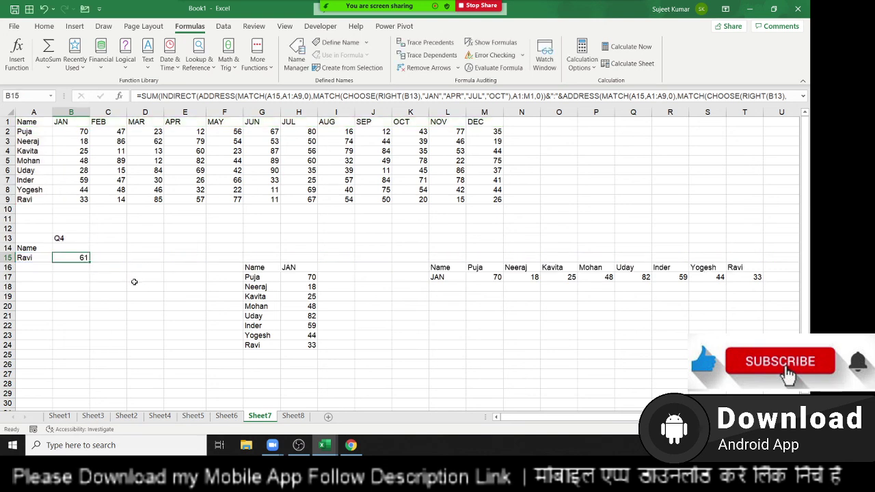
Enter =INFO("SYSTEM") in C21.
{"action": "left_click", "coordinate": [118, 315]}
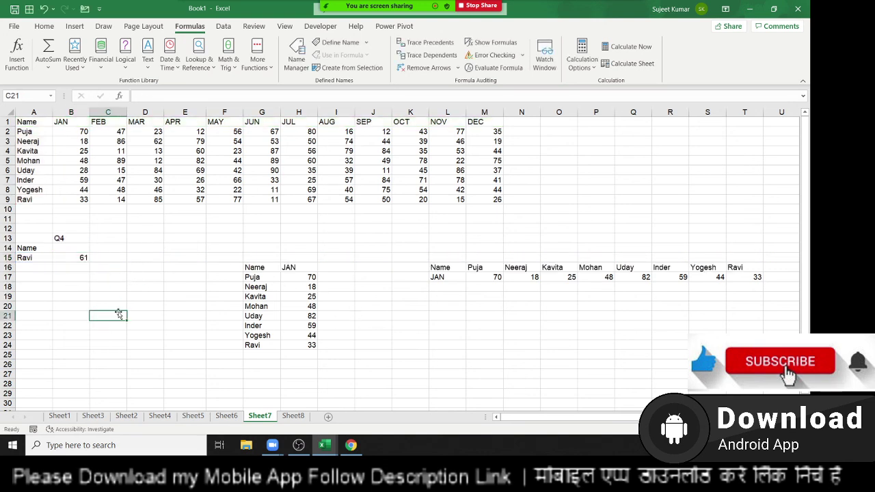
{"action": "type", "text": "=i"}
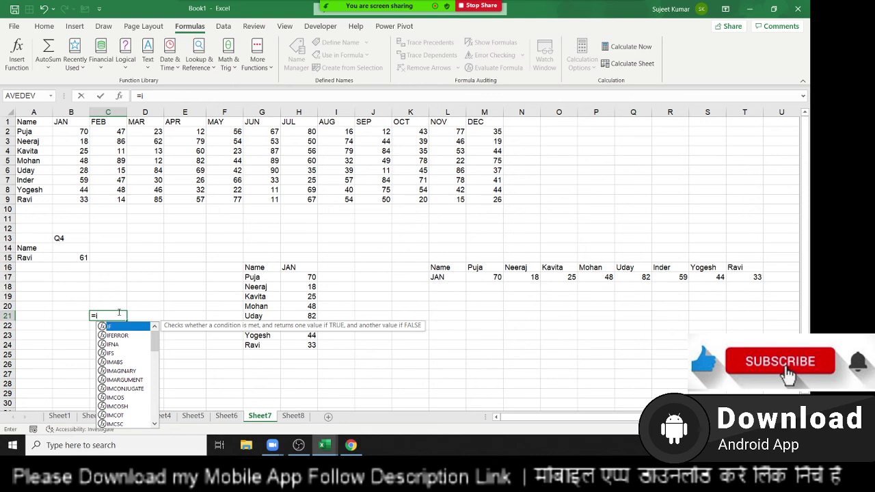
{"action": "type", "text": "nf"}
{"action": "key", "text": "Tab"}
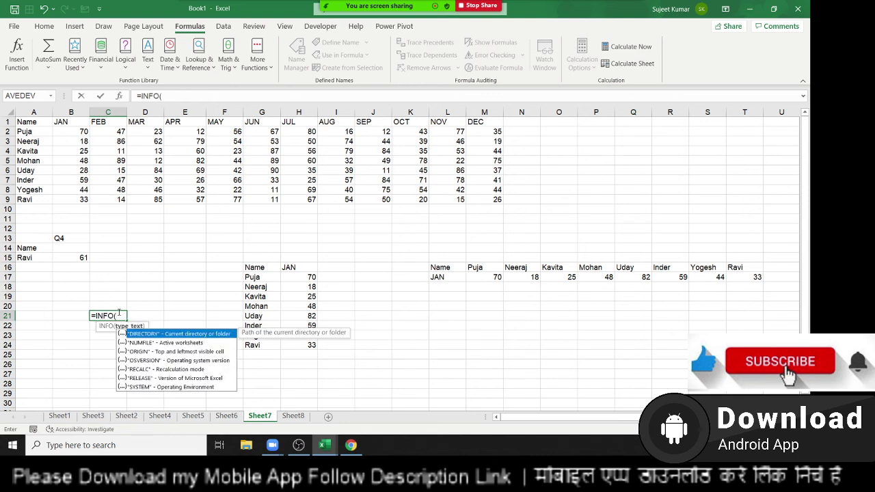
{"action": "key", "text": "Down"}
{"action": "key", "text": "Down"}
{"action": "key", "text": "Down"}
{"action": "key", "text": "Down"}
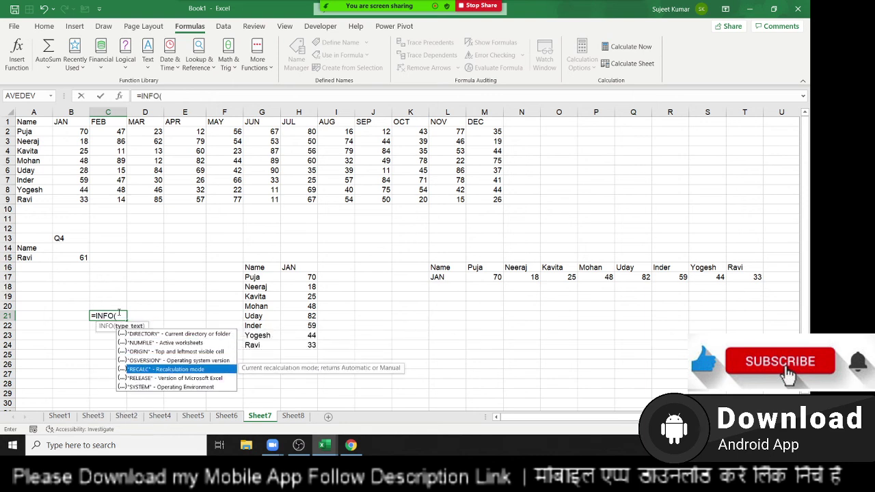
{"action": "key", "text": "Down"}
{"action": "key", "text": "Down"}
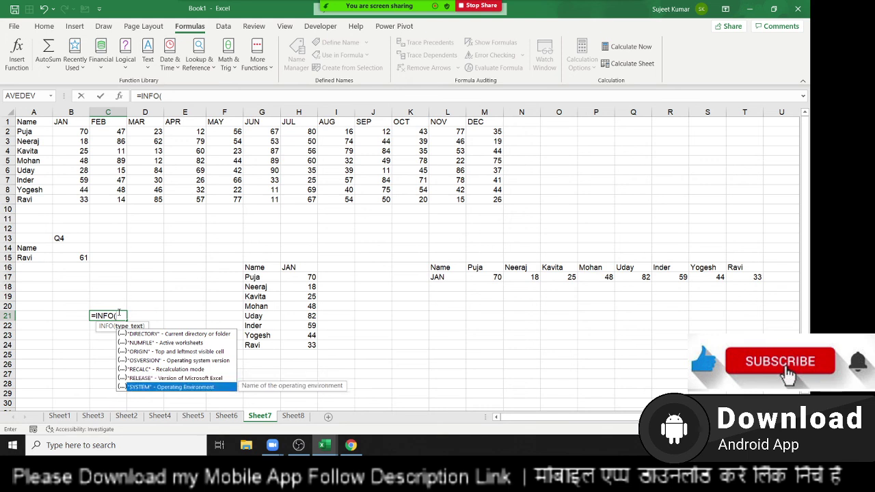
{"action": "key", "text": "Tab"}
{"action": "key", "text": "Return"}
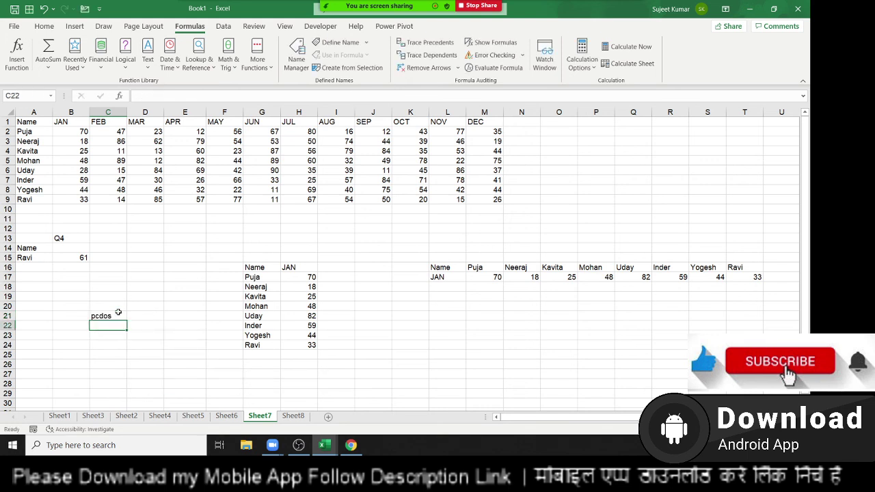
Edit C21 to =INFO("RELEASE") so it returns Excel version 16.0.
{"action": "left_click", "coordinate": [119, 313]}
{"action": "double_click", "coordinate": [119, 314]}
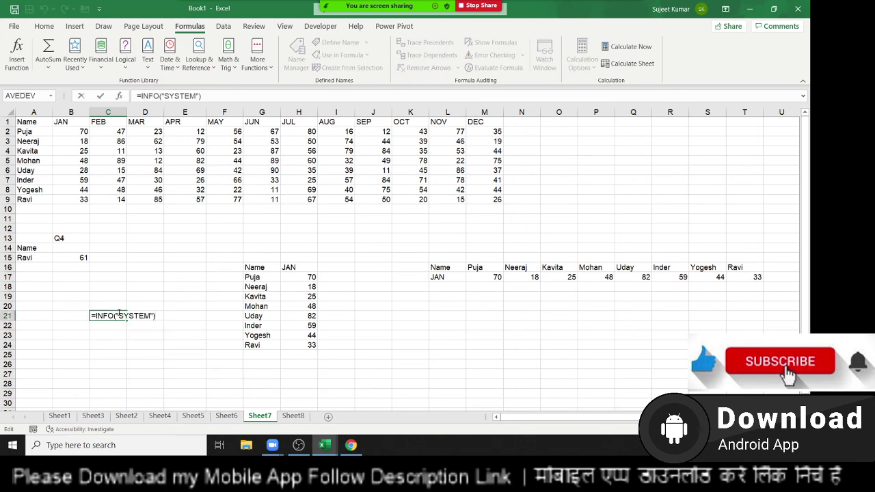
{"action": "key", "text": "BackSpace"}
{"action": "key", "text": "BackSpace"}
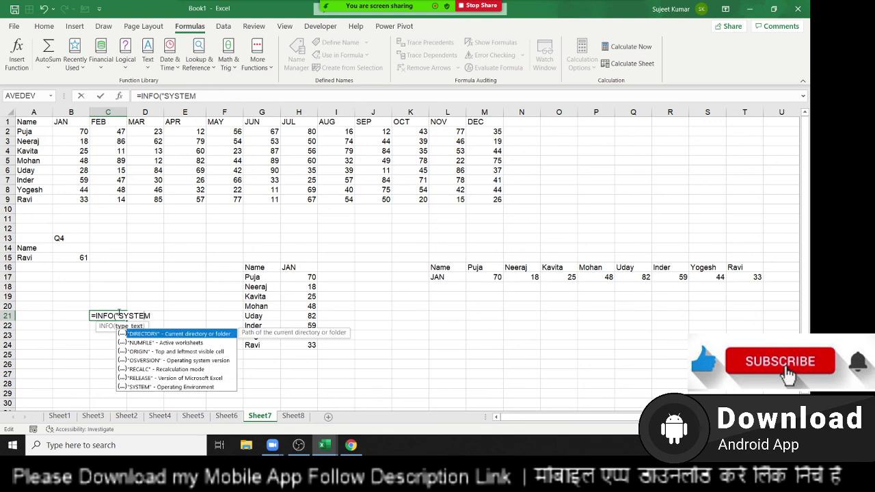
{"action": "key", "text": "BackSpace"}
{"action": "key", "text": "BackSpace"}
{"action": "key", "text": "BackSpace"}
{"action": "key", "text": "BackSpace"}
{"action": "key", "text": "Down"}
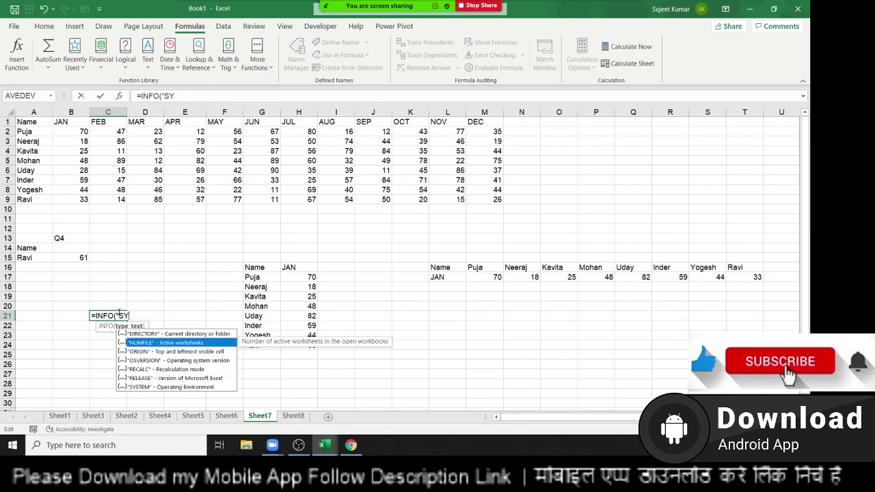
{"action": "key", "text": "Down"}
{"action": "key", "text": "Down"}
{"action": "key", "text": "Down"}
{"action": "key", "text": "Down"}
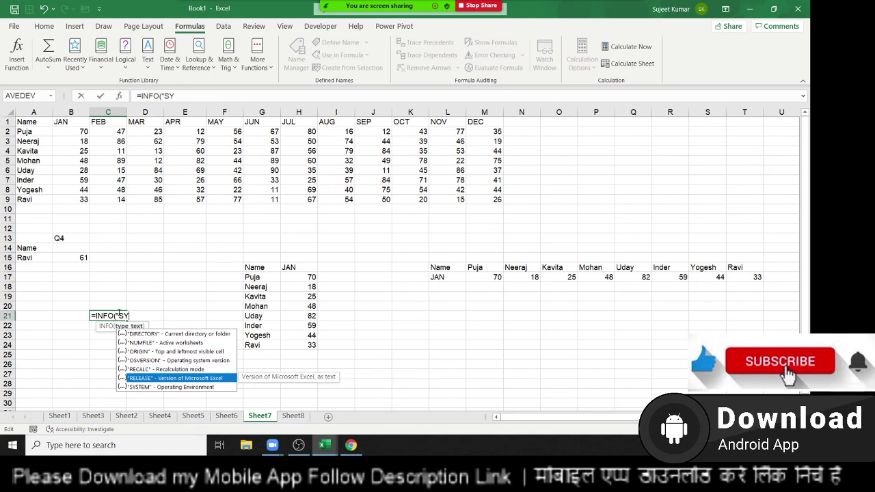
{"action": "key", "text": "Tab"}
{"action": "key", "text": "ctrl+Return"}
{"action": "key", "text": "Return"}
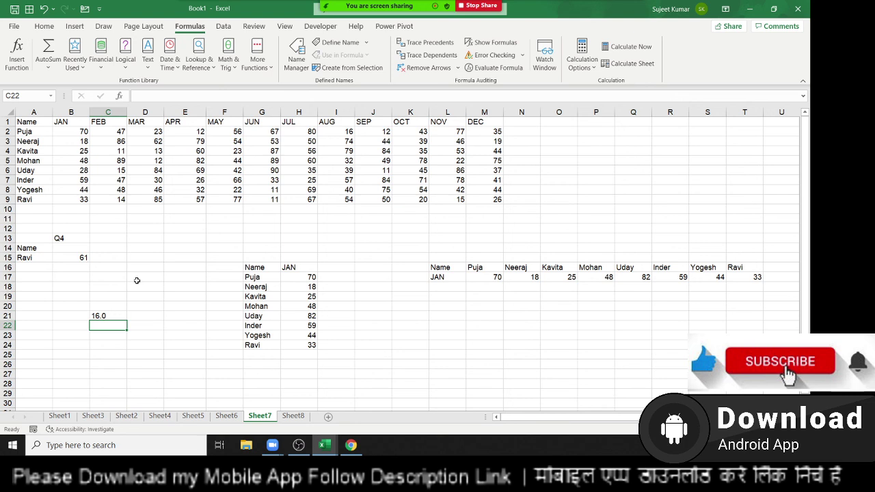
{"action": "mouse_move", "coordinate": [223, 4]}
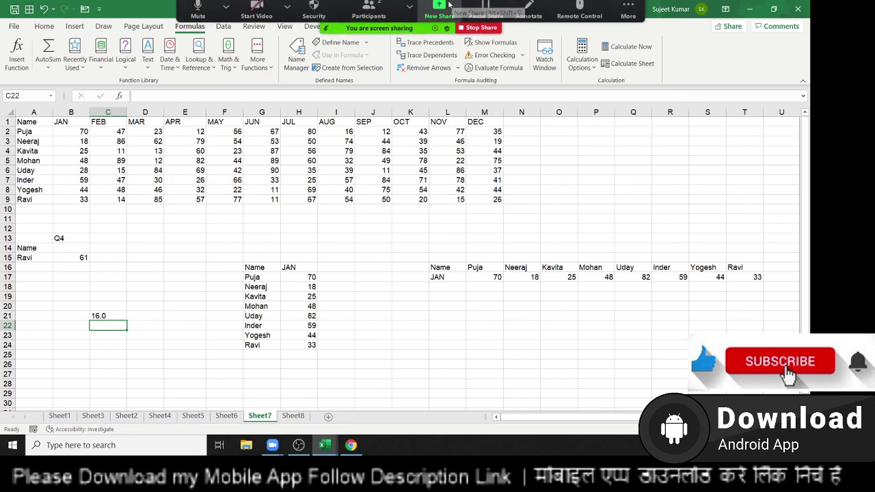
{"action": "left_click", "coordinate": [632, 24]}
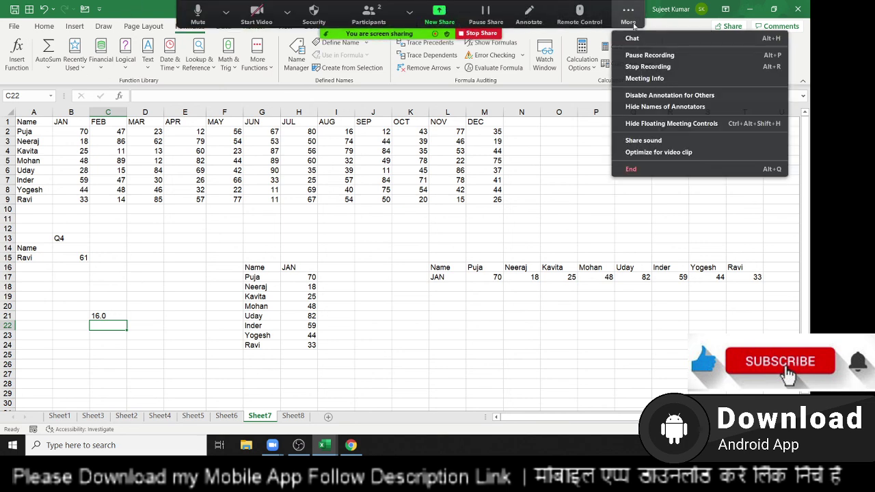
{"action": "left_click", "coordinate": [86, 255]}
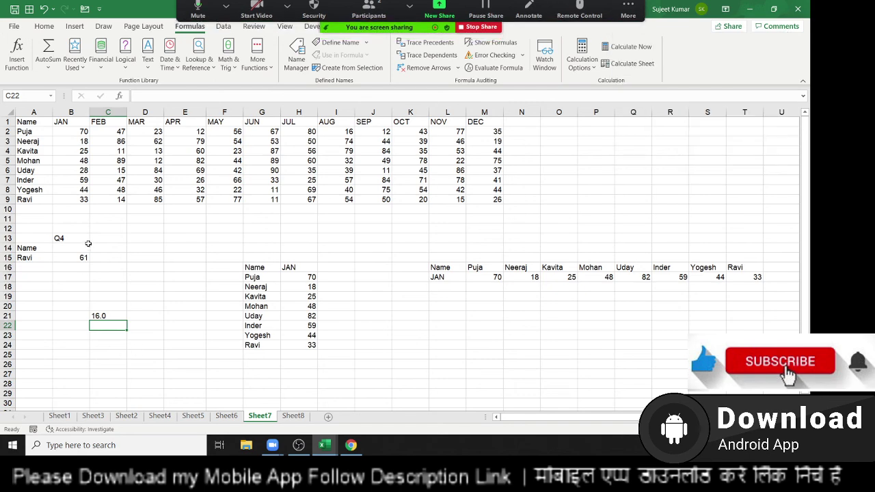